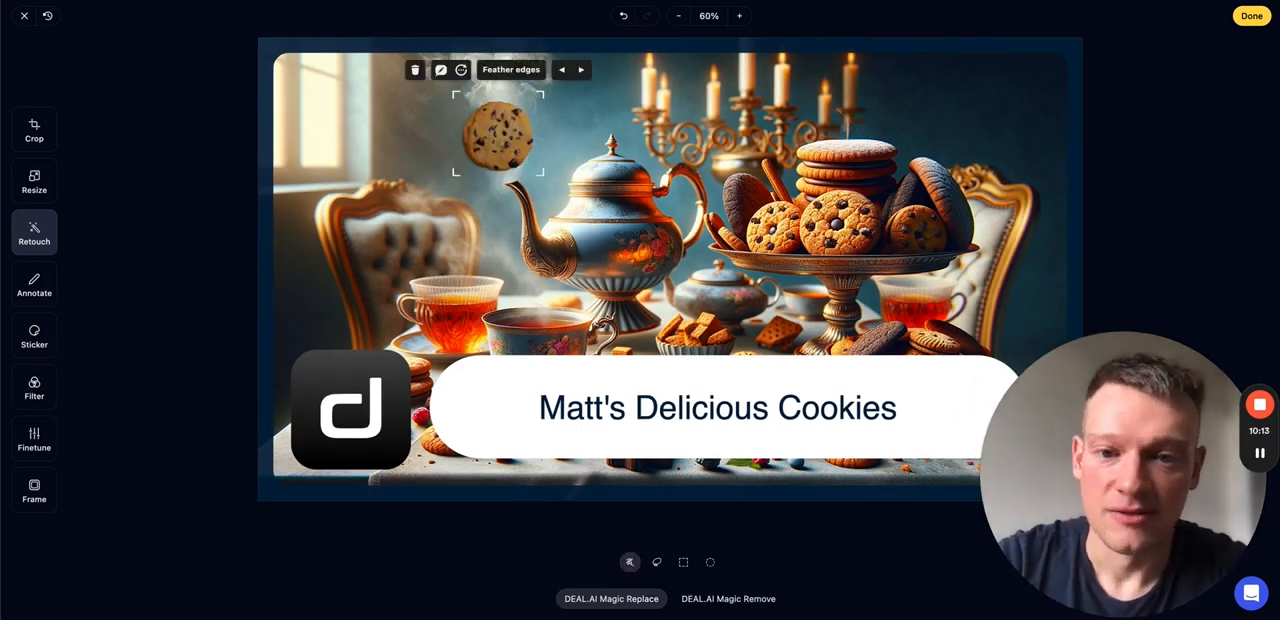
pyautogui.click(581, 70)
pyautogui.click(581, 70)
pyautogui.click(581, 70)
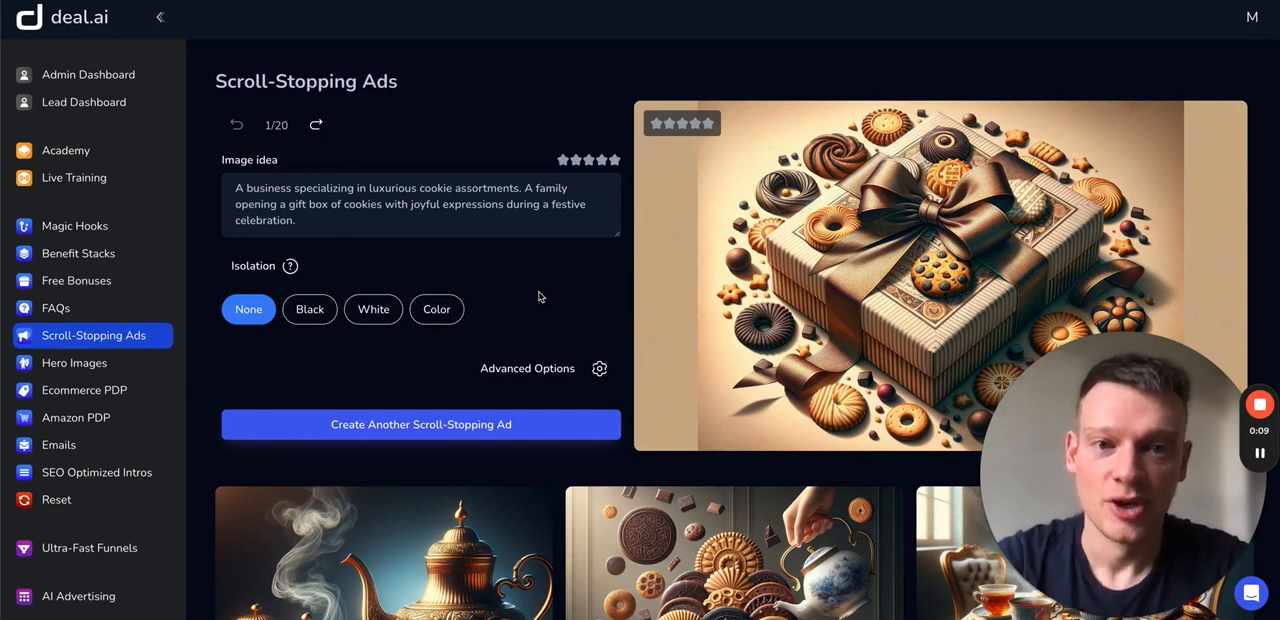
# - Browse the generated scroll-stopping ad images and preview the one with the cookie tower and pouring teapot
pyautogui.scroll(-1, 785, 280)
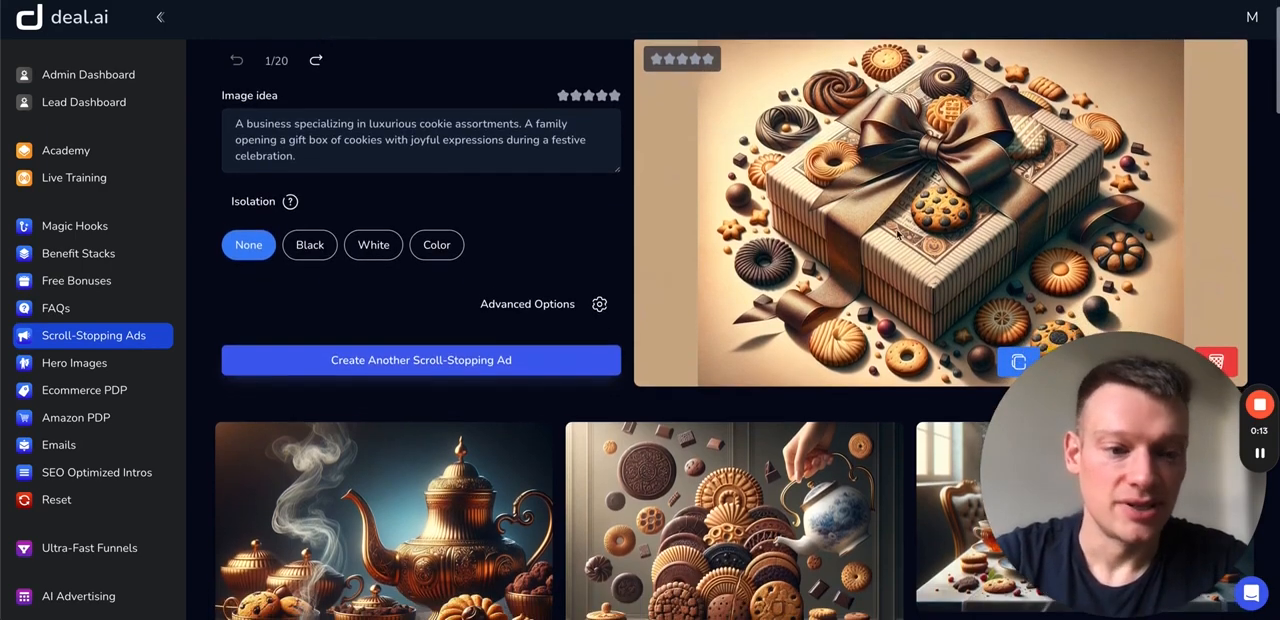
pyautogui.scroll(-4, 897, 233)
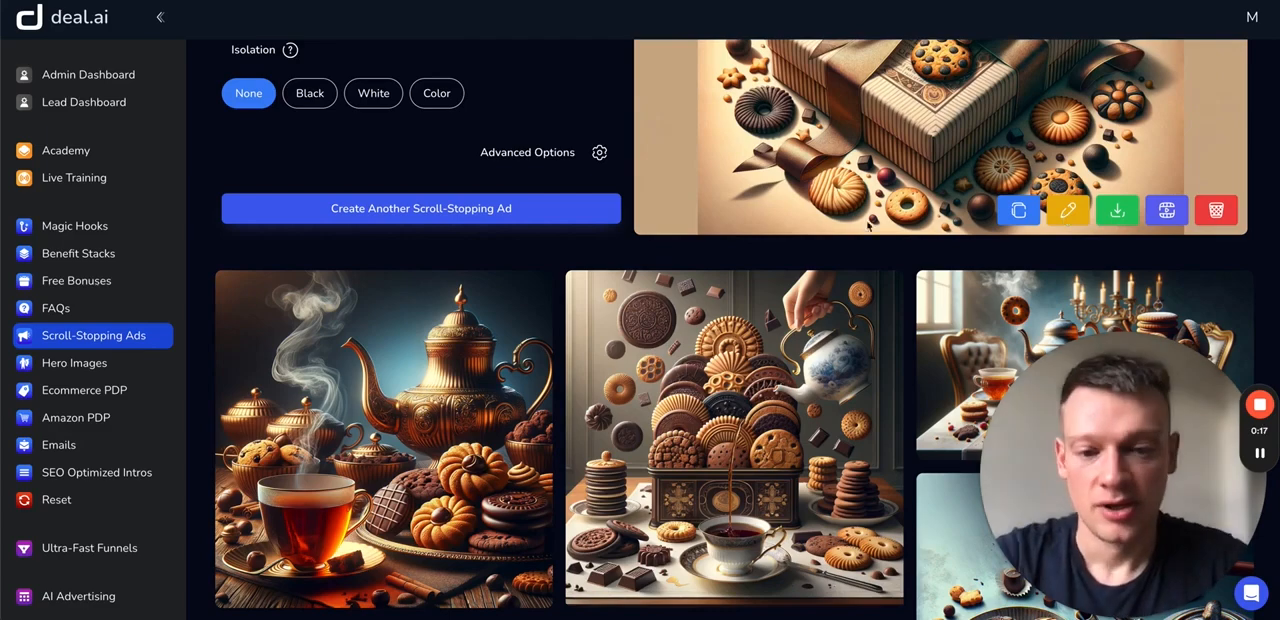
pyautogui.scroll(-6, 427, 380)
pyautogui.scroll(2, 427, 380)
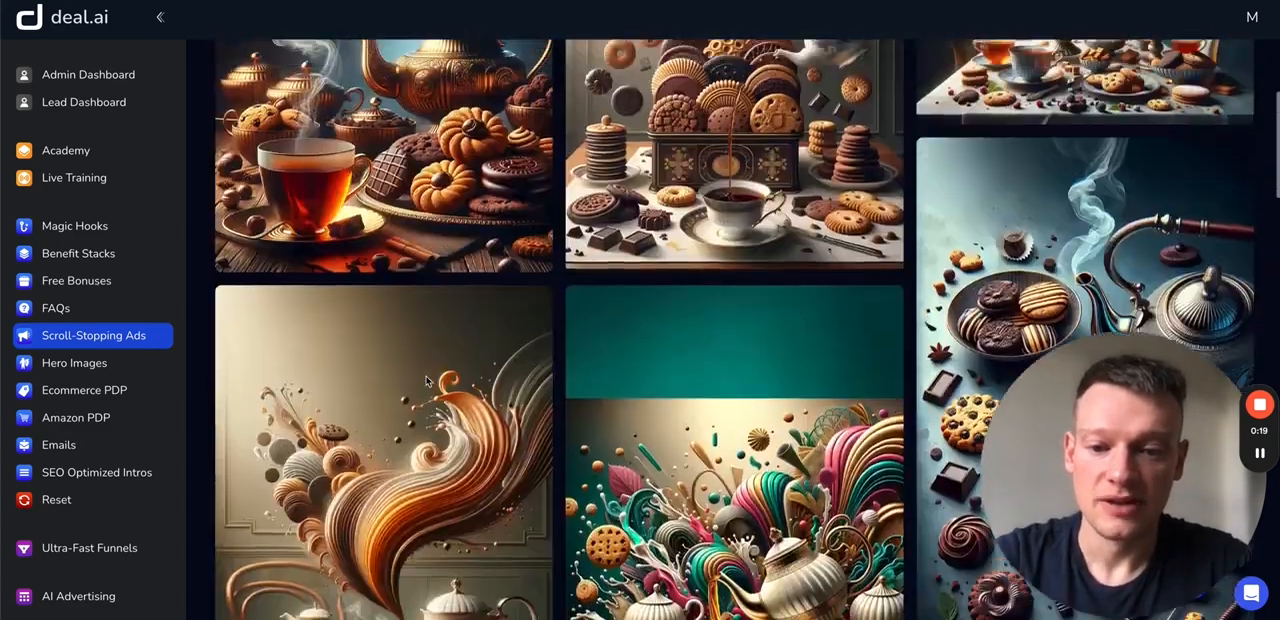
pyautogui.click(716, 78)
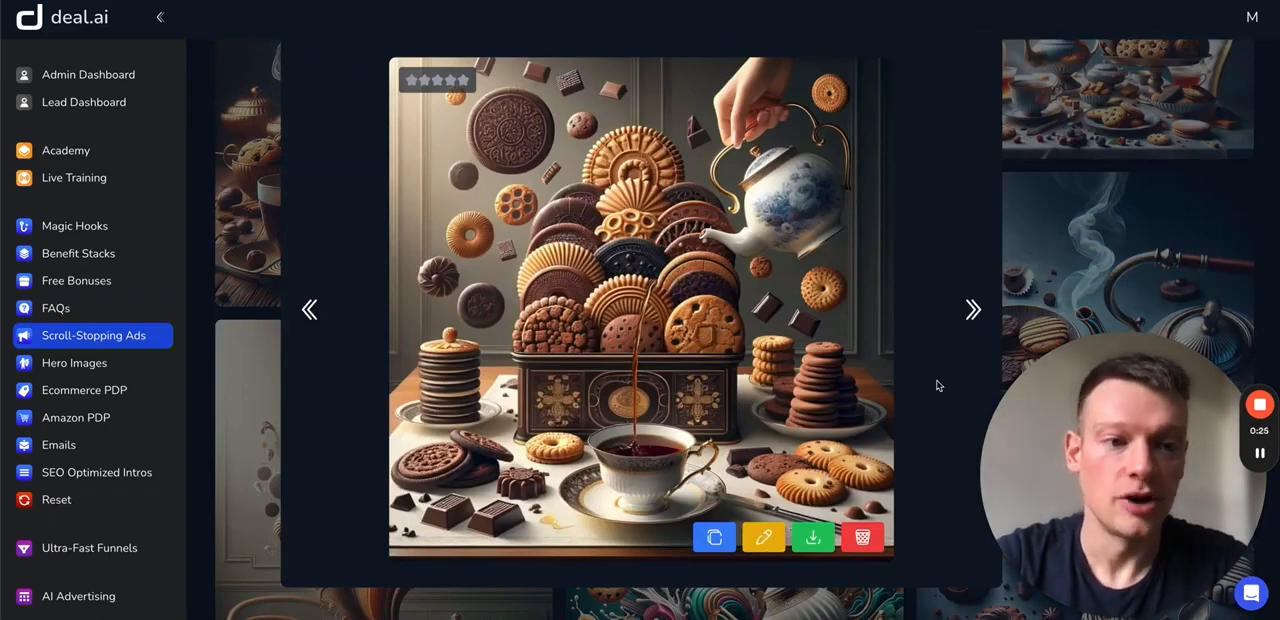
pyautogui.click(1136, 240)
# - Open the landscape tea-table ad with the candelabra and floating ring cookie in the image editor
pyautogui.scroll(1, 986, 249)
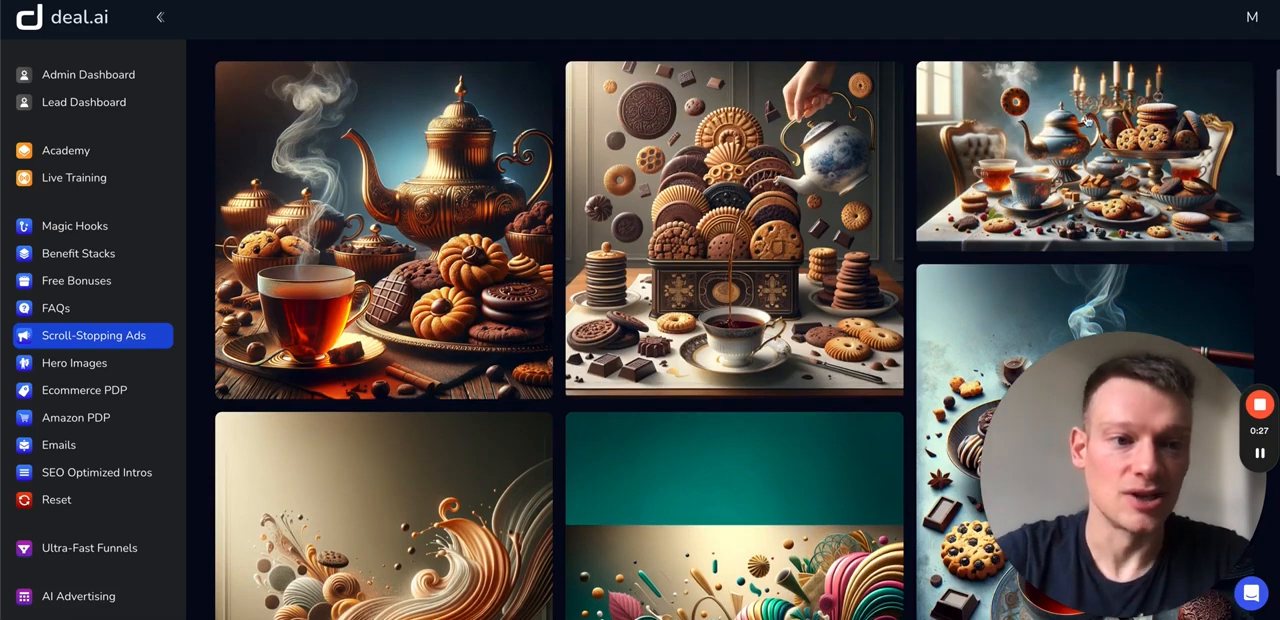
pyautogui.click(1060, 98)
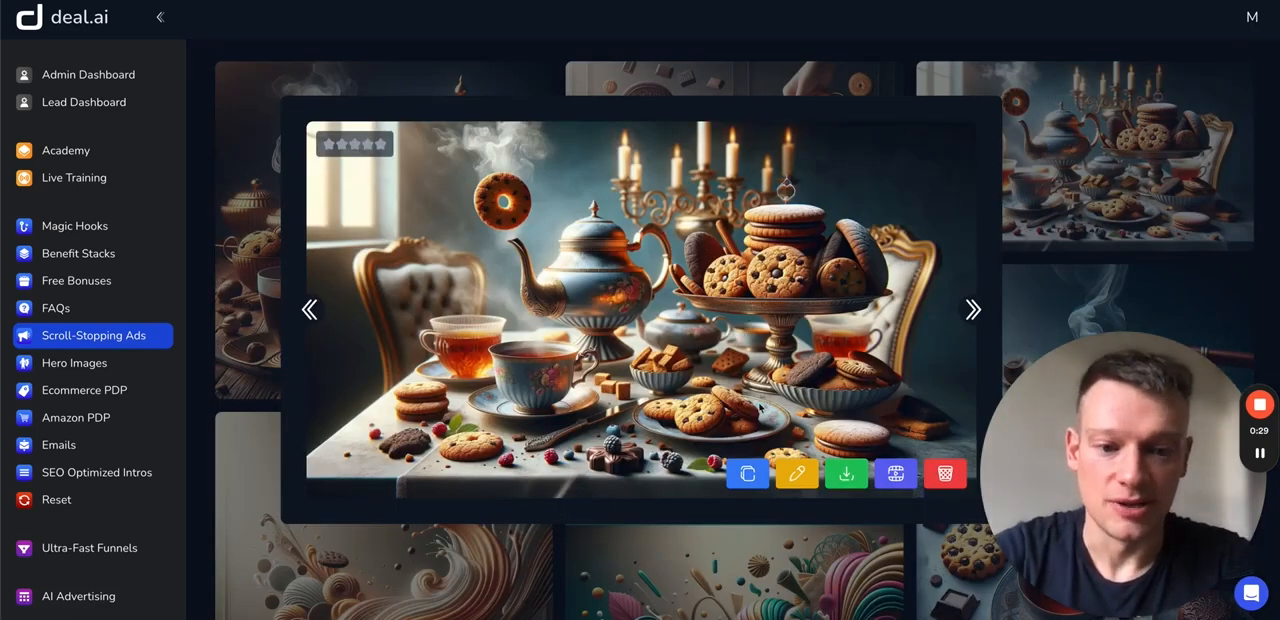
pyautogui.click(799, 476)
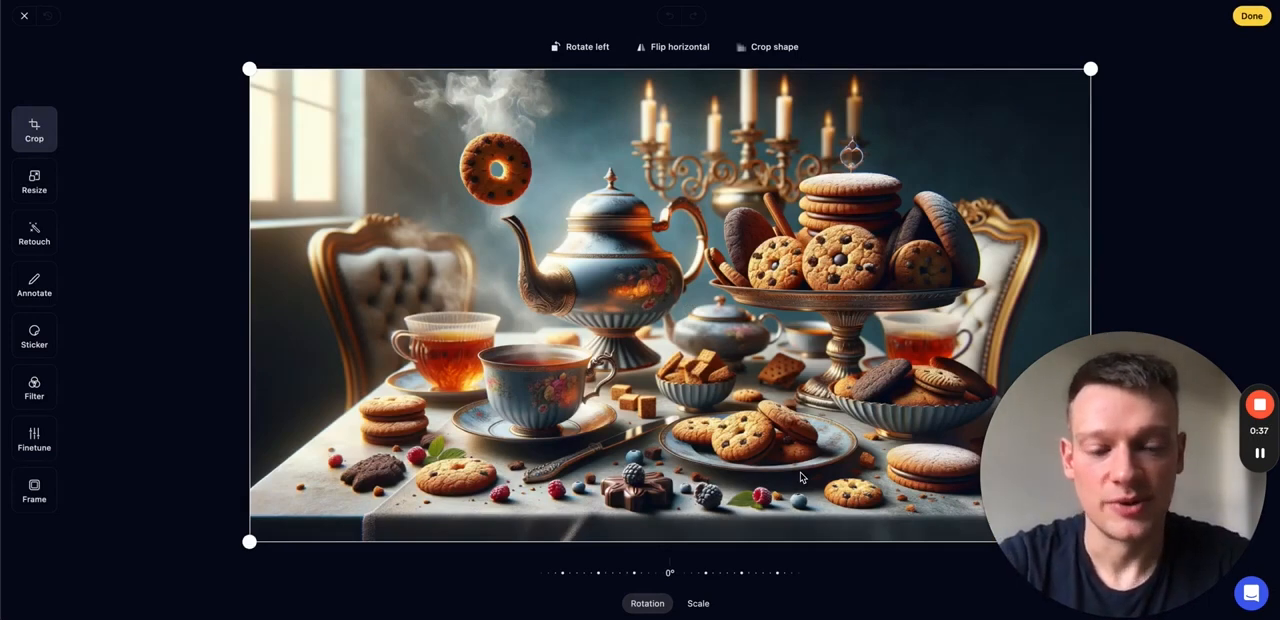
# - Crop the image to the Square shape and reposition the picture inside the crop frame
pyautogui.click(765, 51)
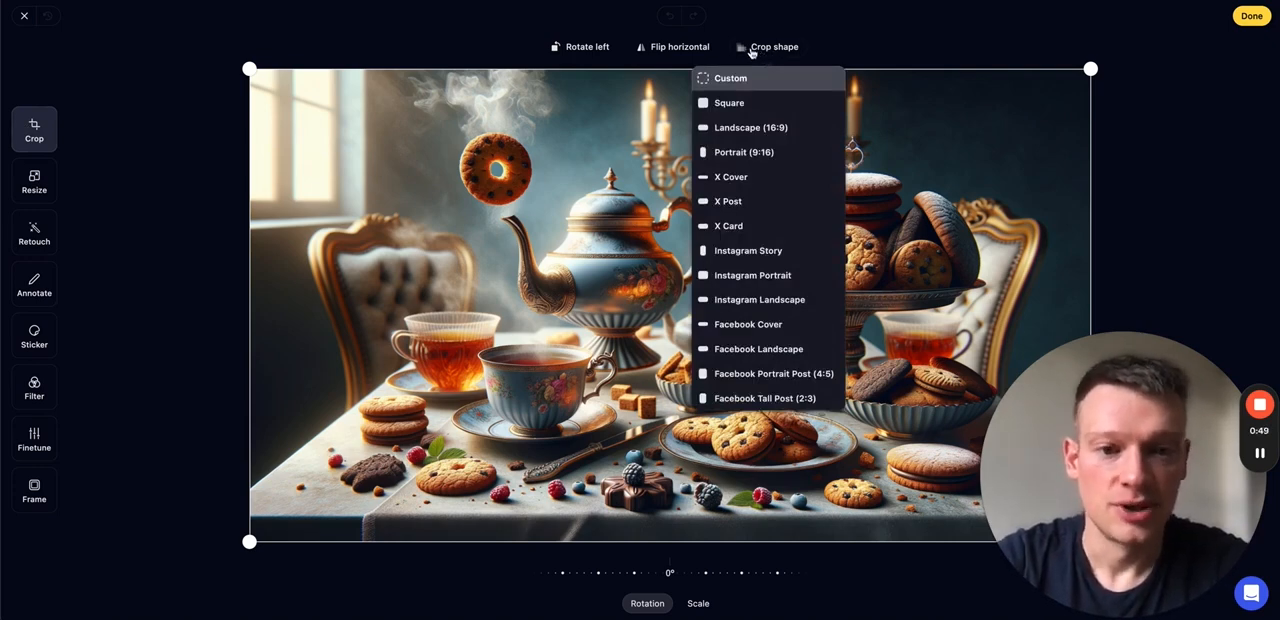
pyautogui.click(740, 102)
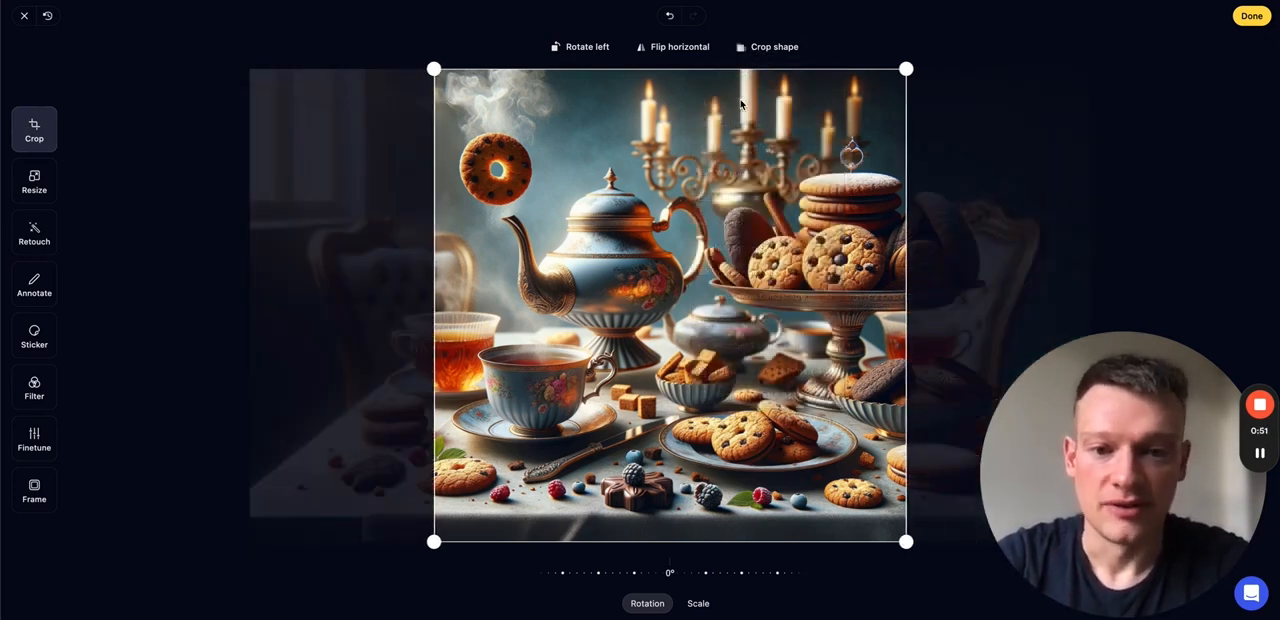
pyautogui.moveTo(660, 285); pyautogui.dragTo(676, 310)
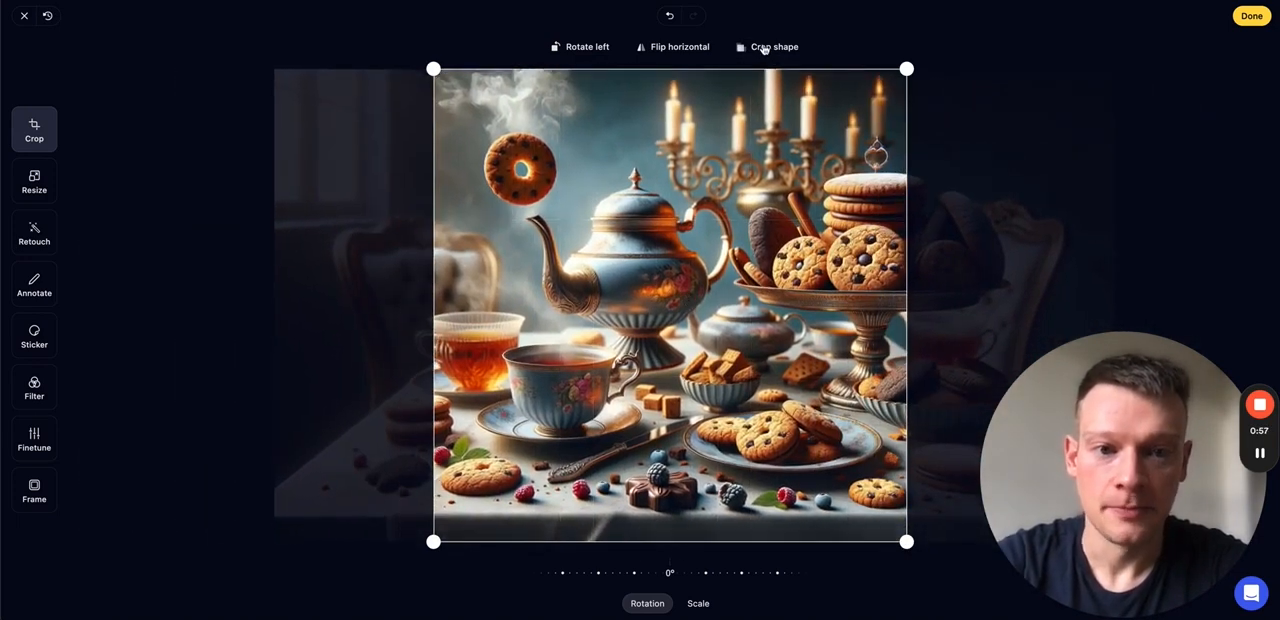
# - Change the crop shape to Portrait (9:16) and shift the picture so the ring cookie and teapot spout are framed
pyautogui.click(764, 48)
pyautogui.click(742, 152)
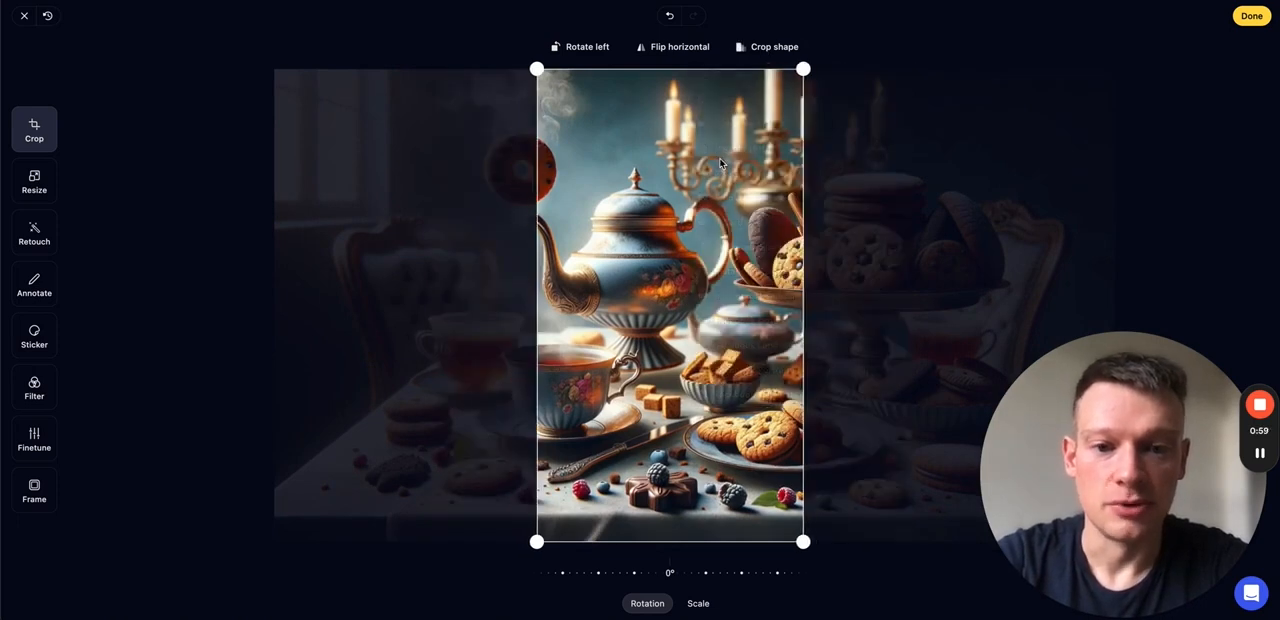
pyautogui.moveTo(576, 258); pyautogui.dragTo(631, 262)
# - Try the X Post crop shape and switch back to Portrait (9:16)
pyautogui.click(756, 48)
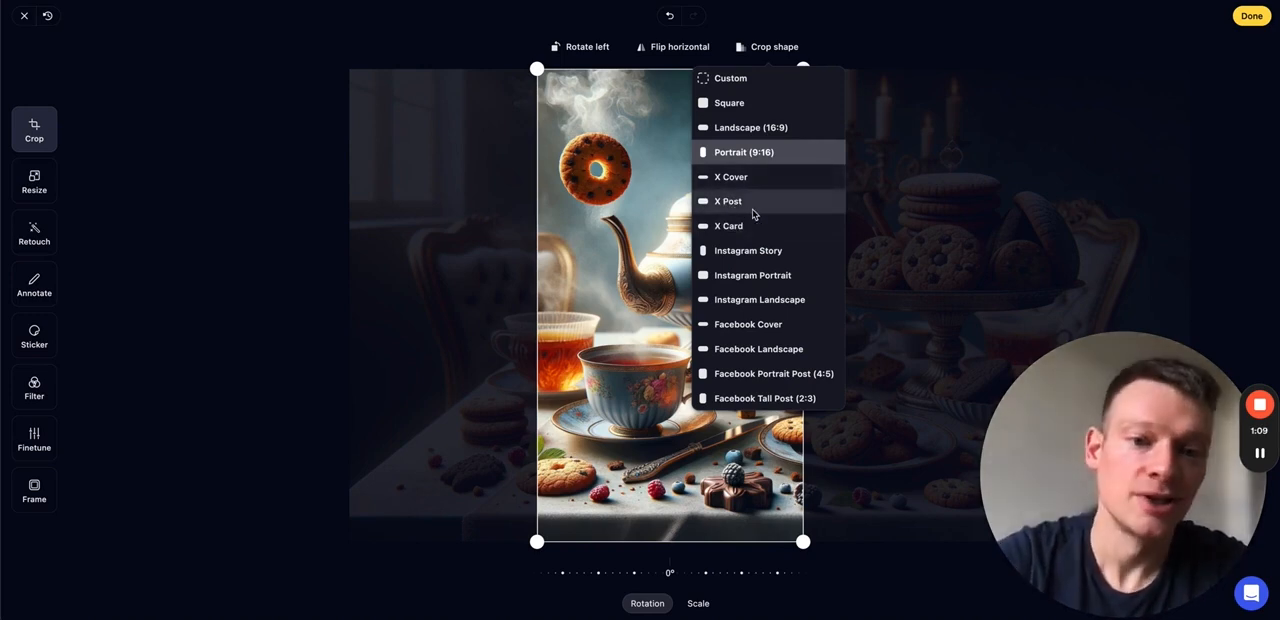
pyautogui.click(738, 205)
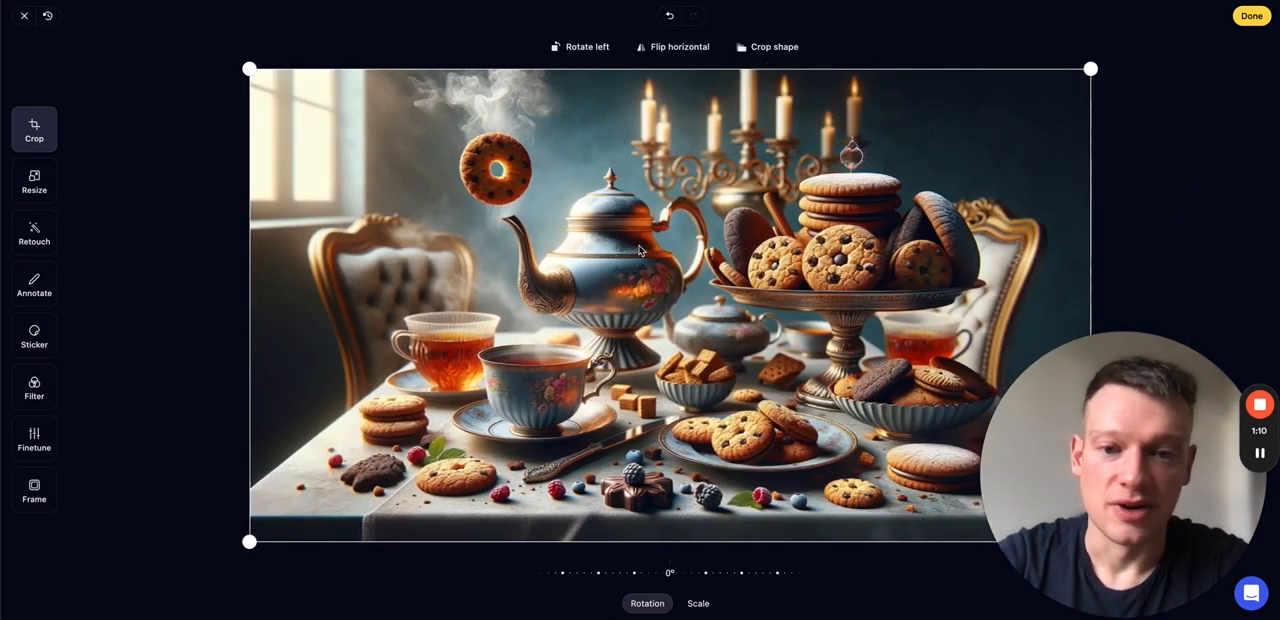
pyautogui.click(750, 48)
pyautogui.click(744, 152)
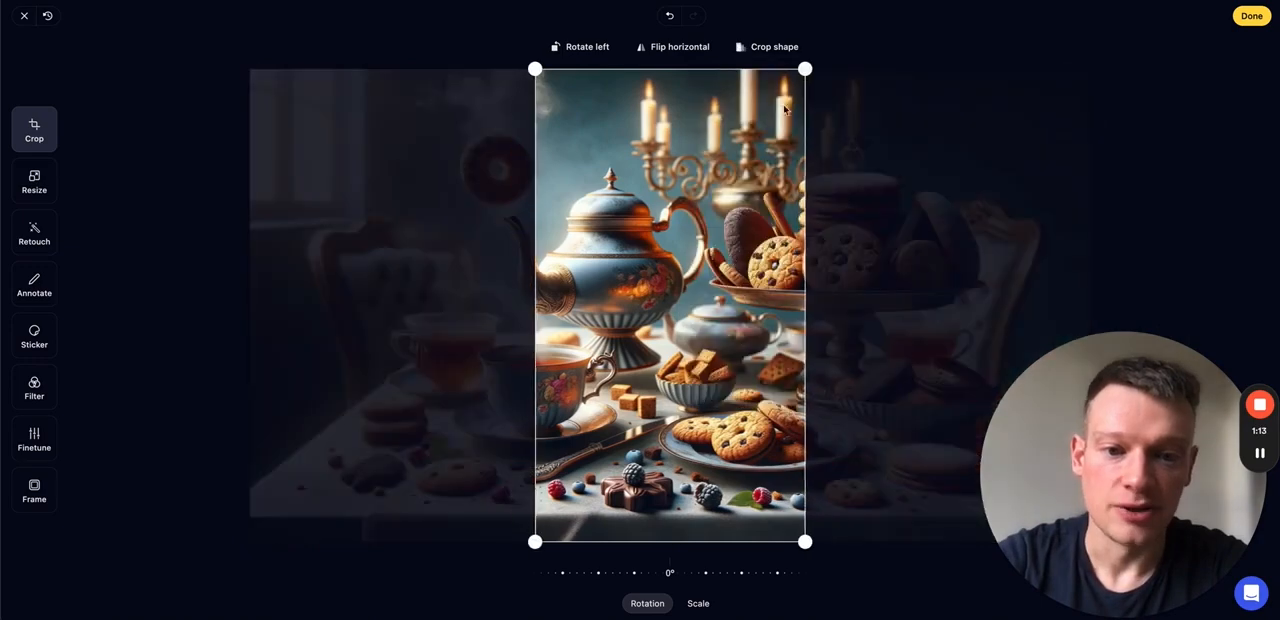
# - Try the Facebook Cover crop shape, and switch the crop to Facebook Tall Post (2:3)
pyautogui.click(788, 52)
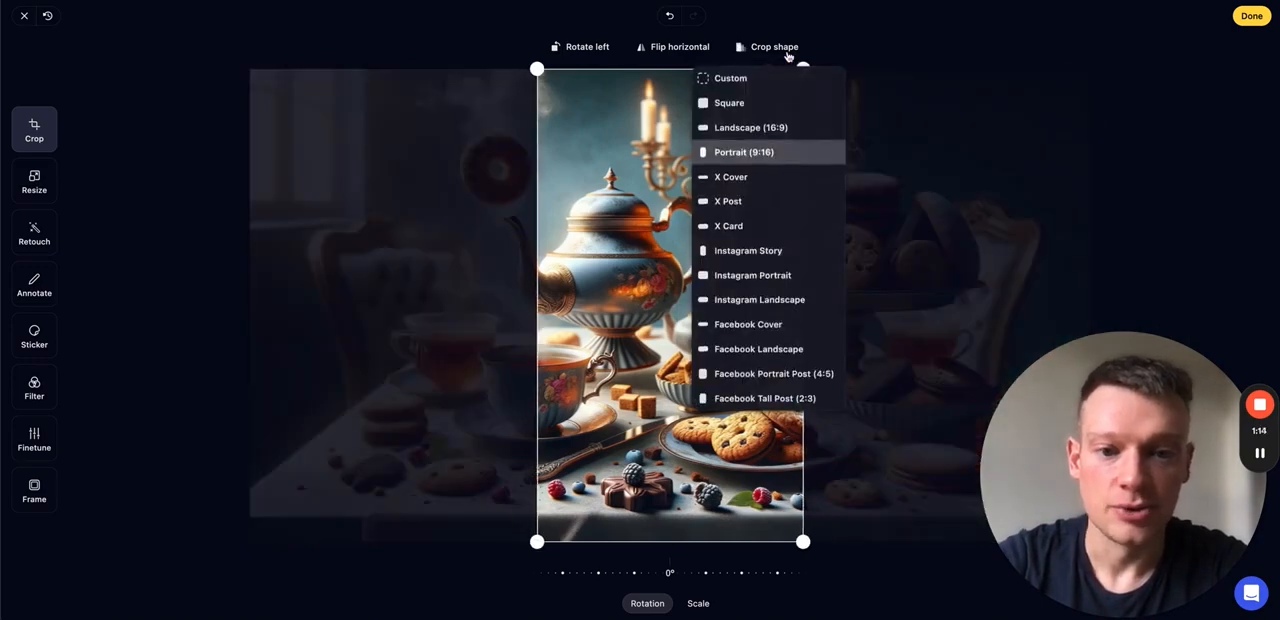
pyautogui.click(755, 324)
pyautogui.click(771, 54)
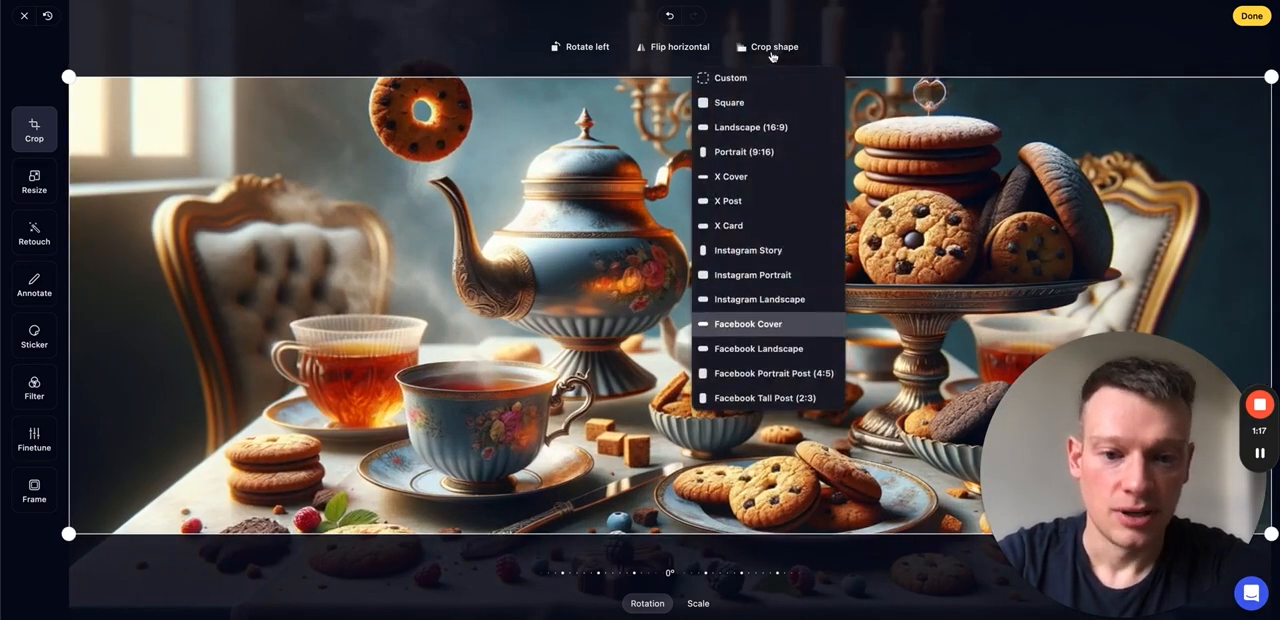
pyautogui.click(784, 400)
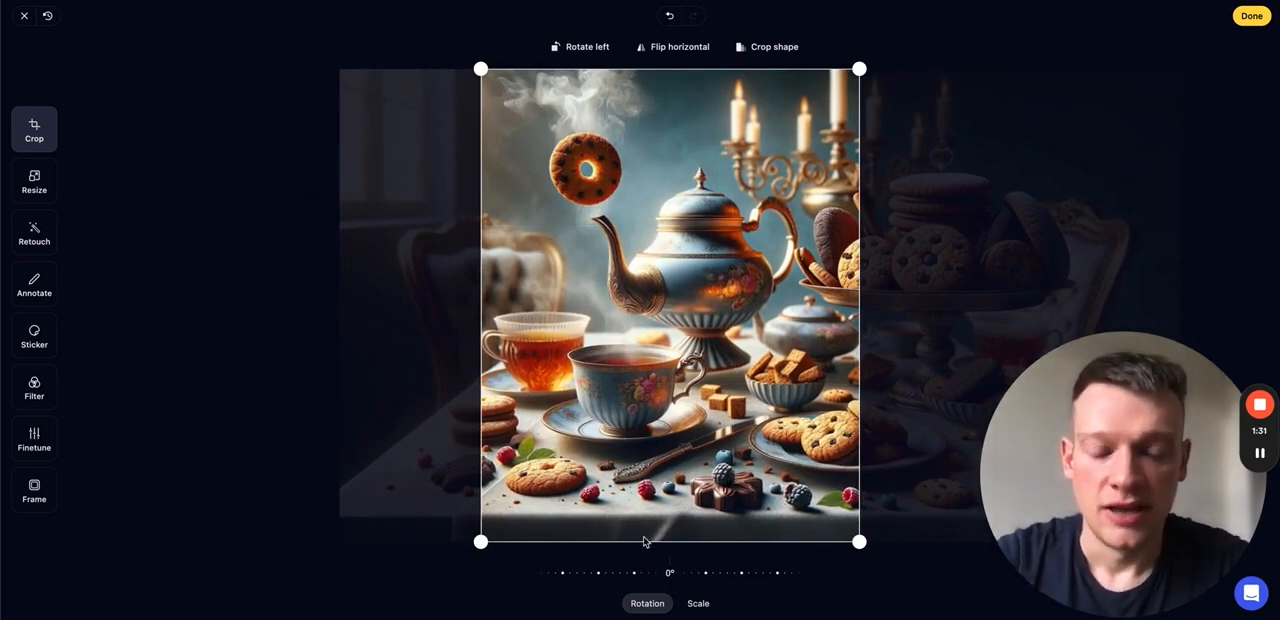
# - Tilt the cropped picture by 14°, scale it to 30%, and reposition it around the teapot and ring cookie
pyautogui.moveTo(628, 575); pyautogui.dragTo(584, 583)
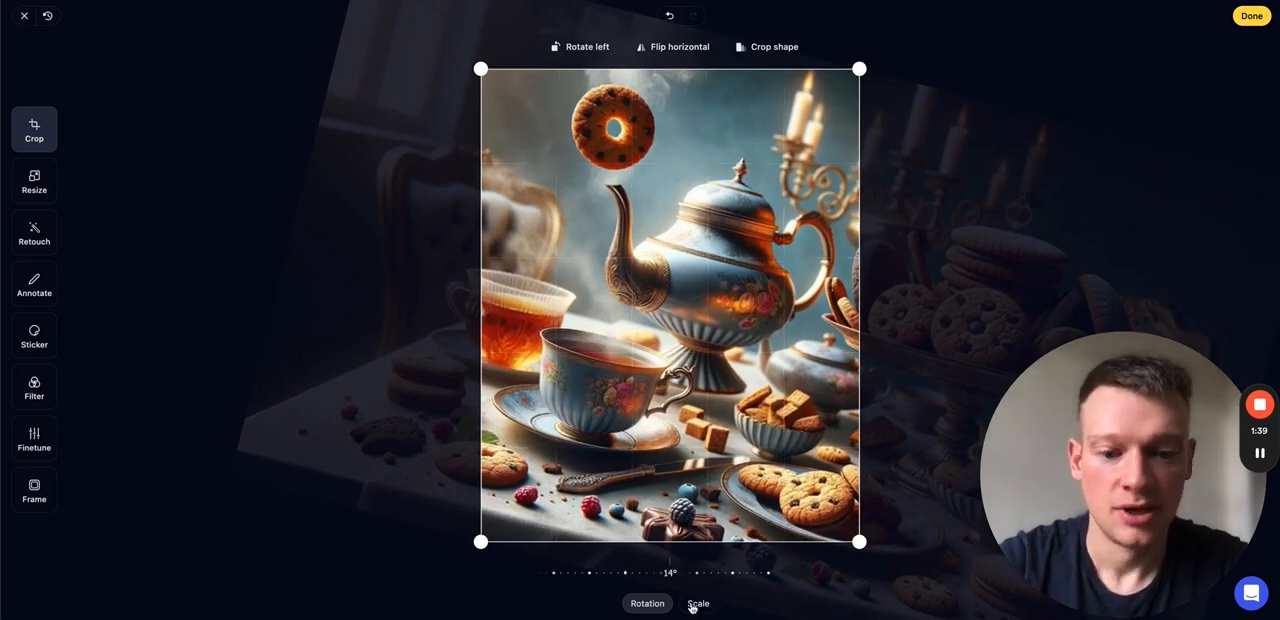
pyautogui.click(694, 604)
pyautogui.moveTo(745, 578); pyautogui.dragTo(697, 580)
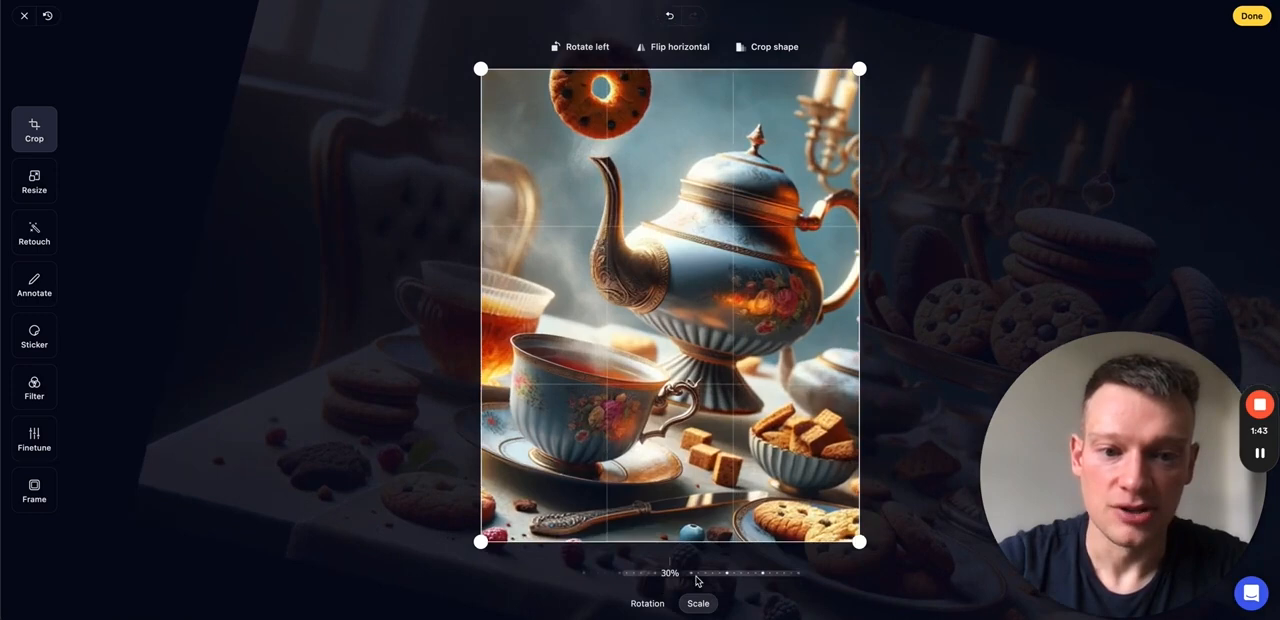
pyautogui.moveTo(669, 215); pyautogui.dragTo(623, 263)
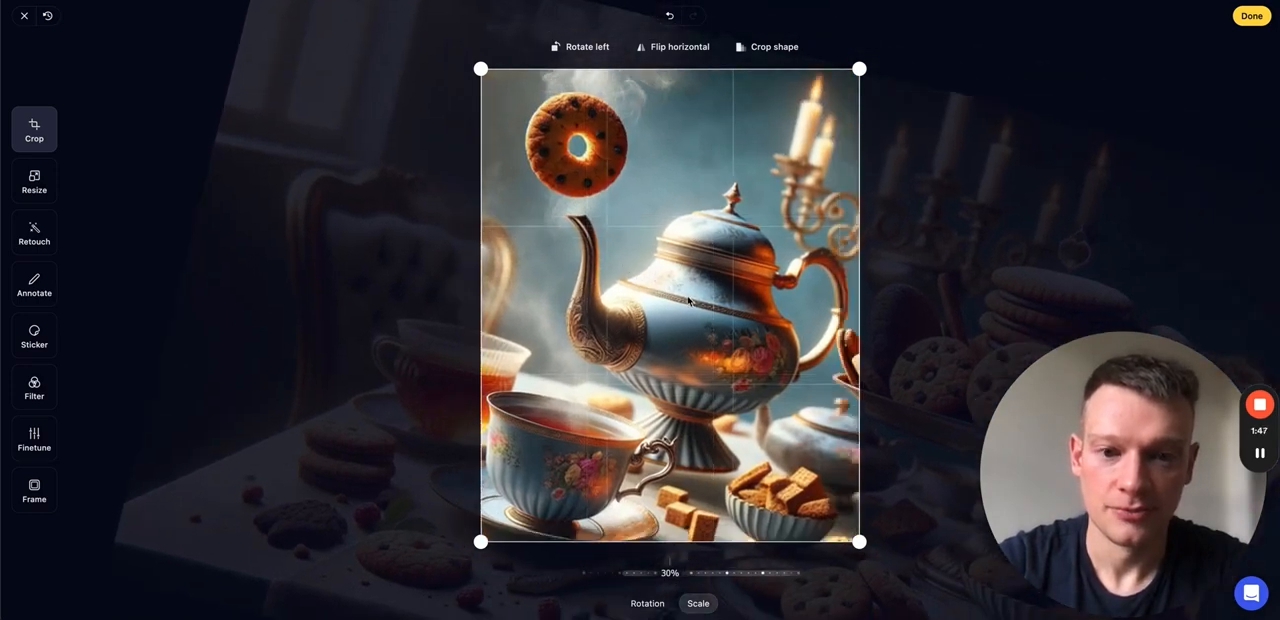
pyautogui.moveTo(675, 293); pyautogui.dragTo(677, 295)
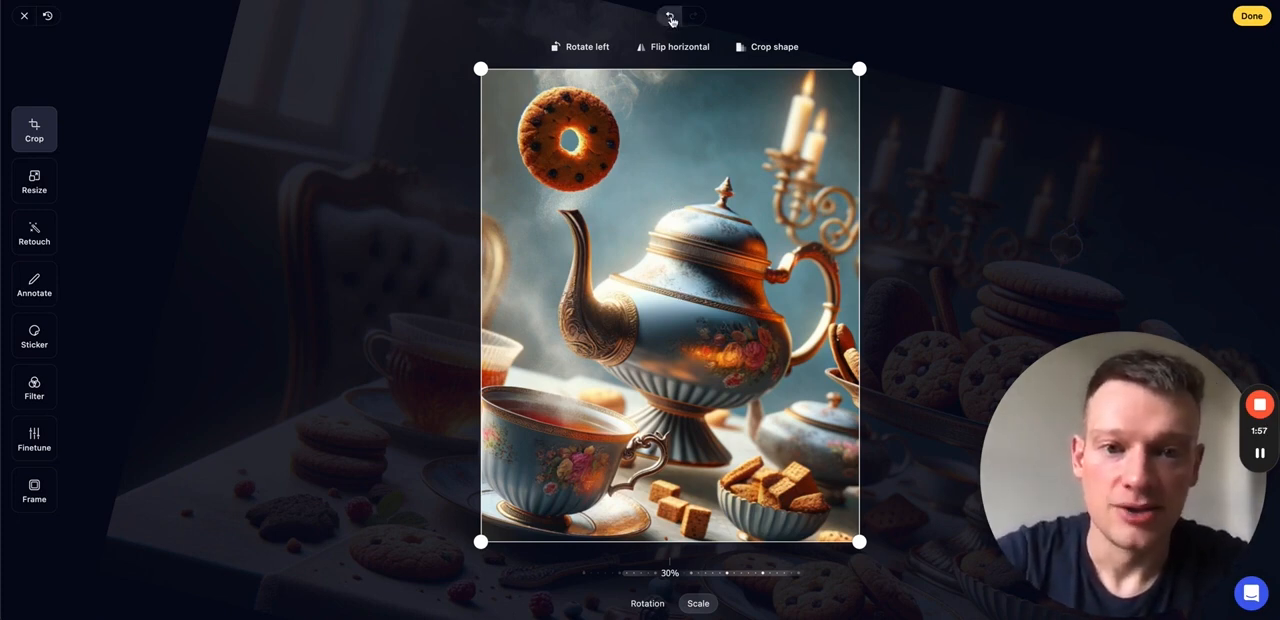
# - Undo the repositioning, scaling and tilt of the cropped picture
pyautogui.click(671, 20)
pyautogui.click(671, 20)
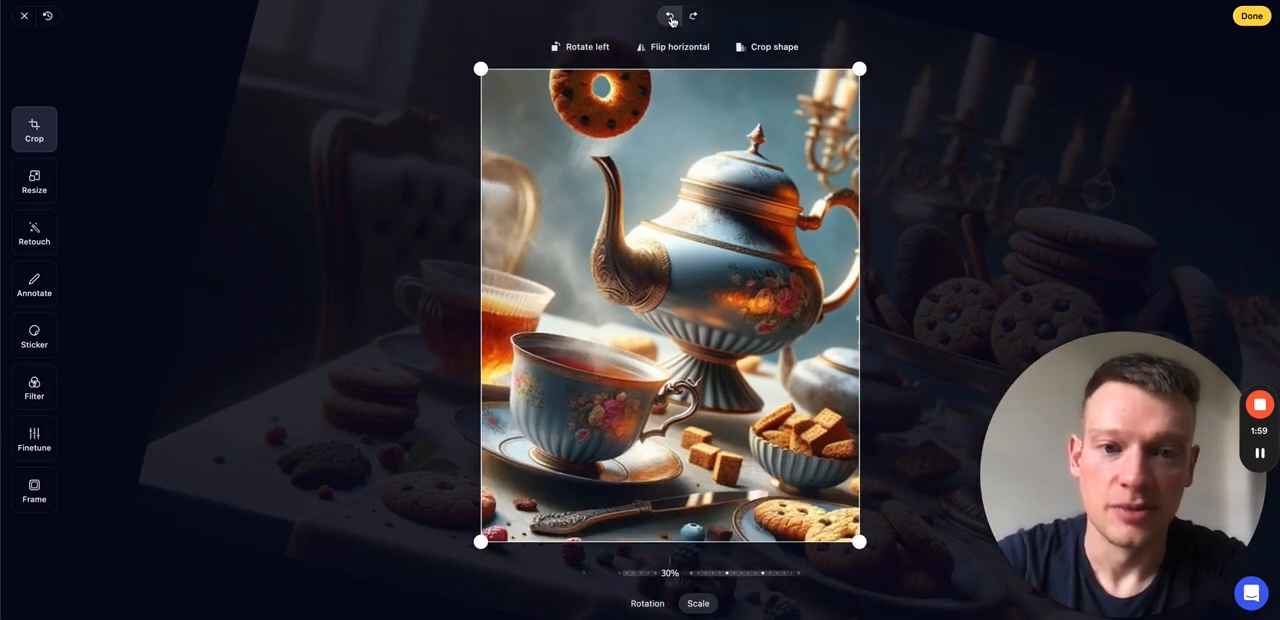
pyautogui.click(671, 20)
pyautogui.click(671, 20)
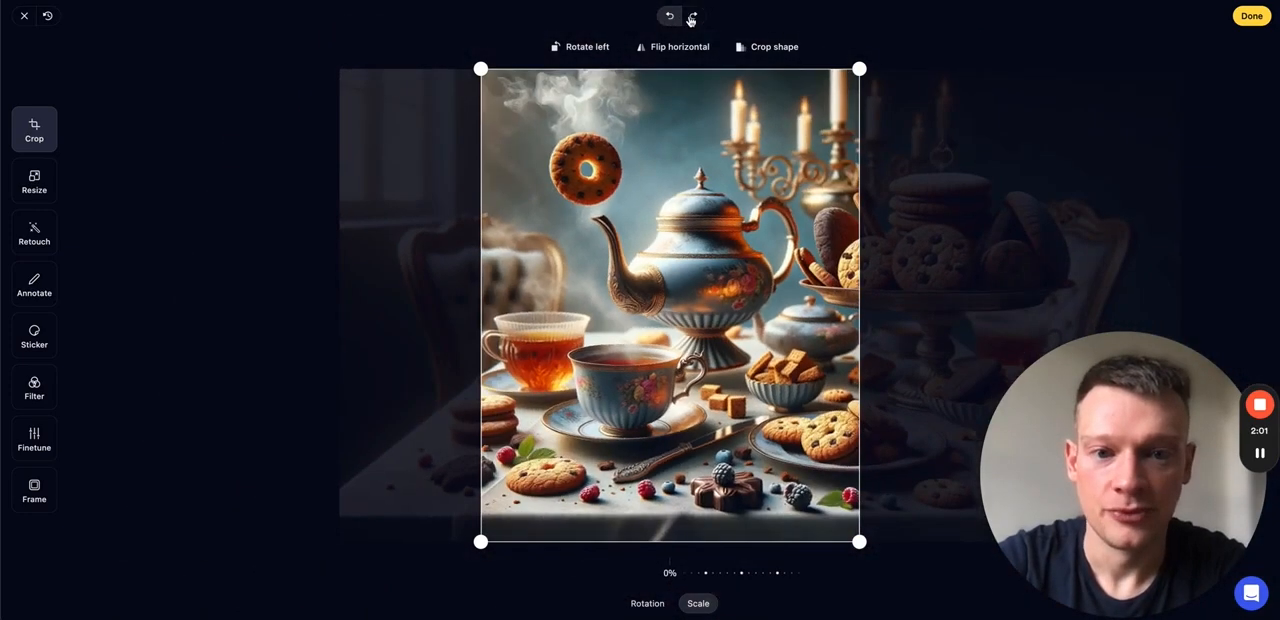
# - Redo the undone tilt, scale and repositioning edits of the crop
pyautogui.click(691, 18)
pyautogui.click(691, 18)
pyautogui.click(691, 18)
pyautogui.click(691, 20)
pyautogui.click(691, 19)
# - Undo the repositioning of the cropped picture and revert the image to its original state
pyautogui.click(674, 18)
pyautogui.click(674, 19)
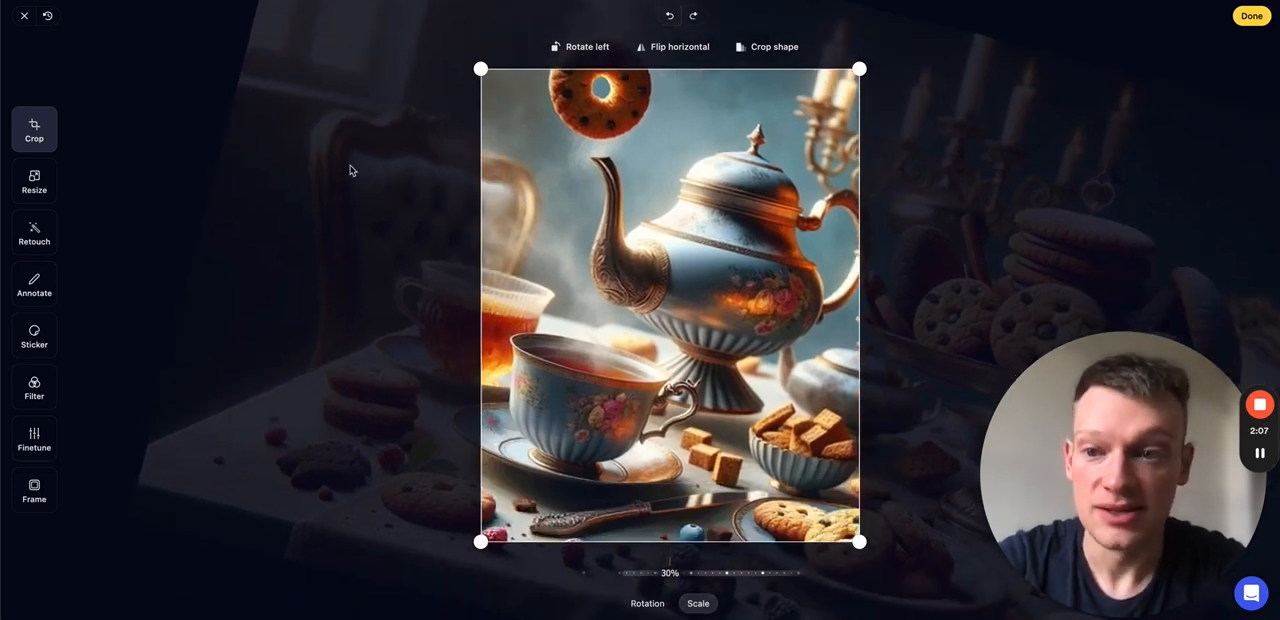
pyautogui.click(47, 17)
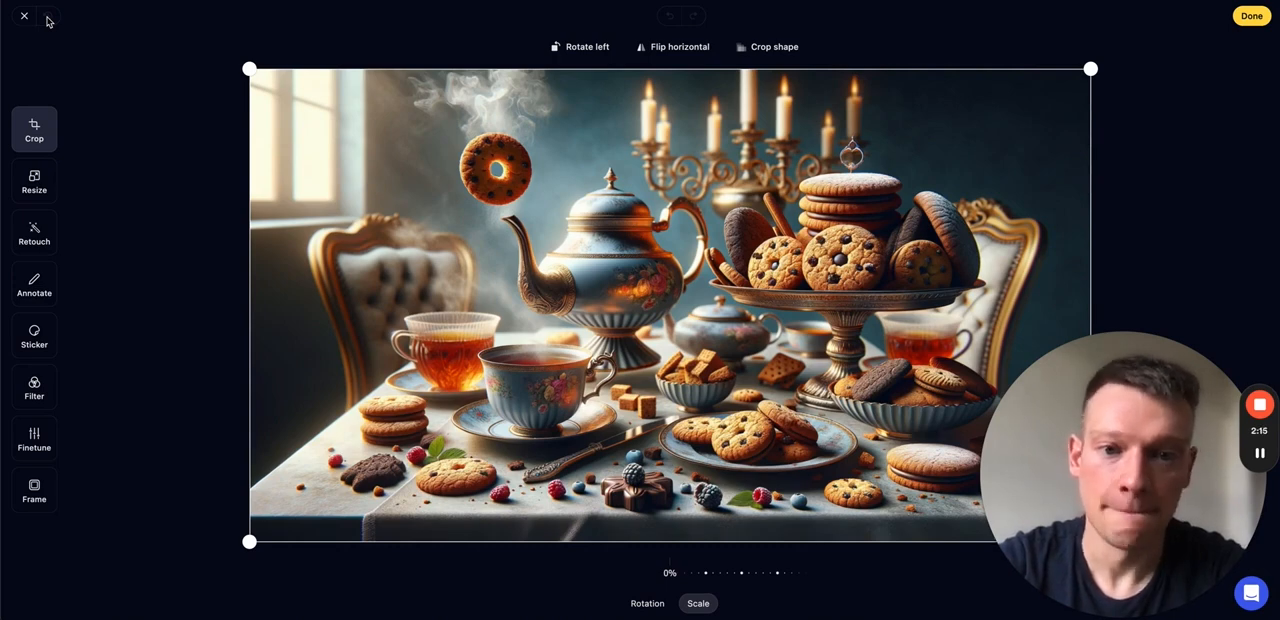
# - Rotate the image left through a full turn in four 90° steps and flip it horizontally twice
pyautogui.click(647, 606)
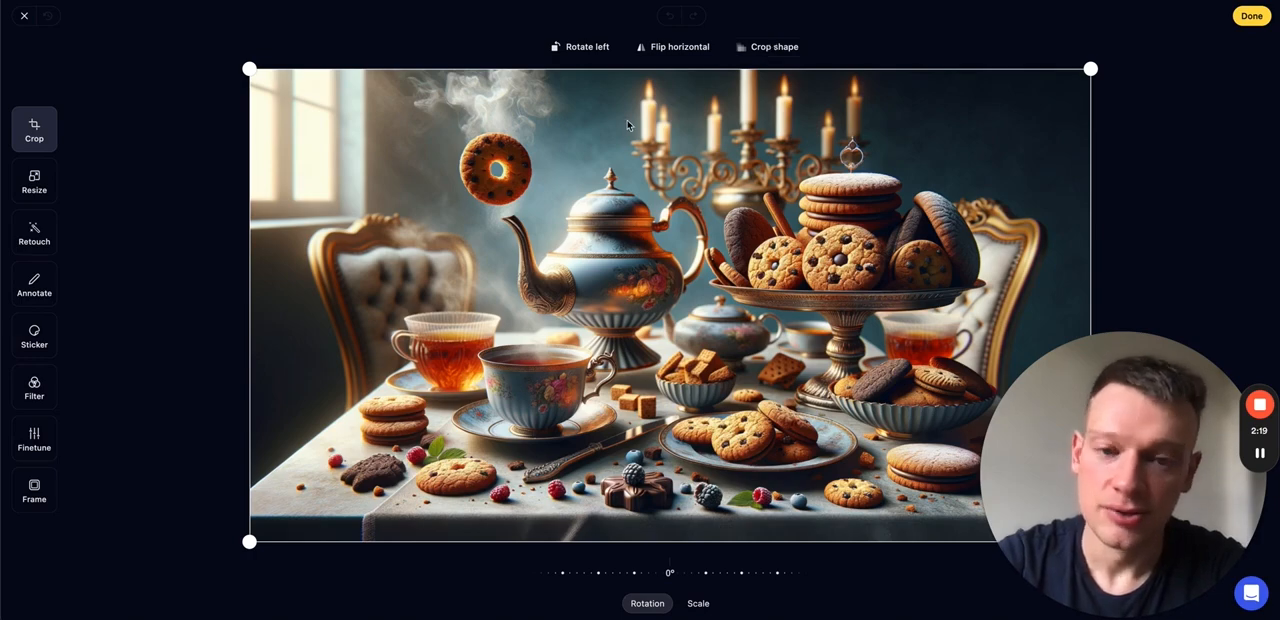
pyautogui.click(587, 50)
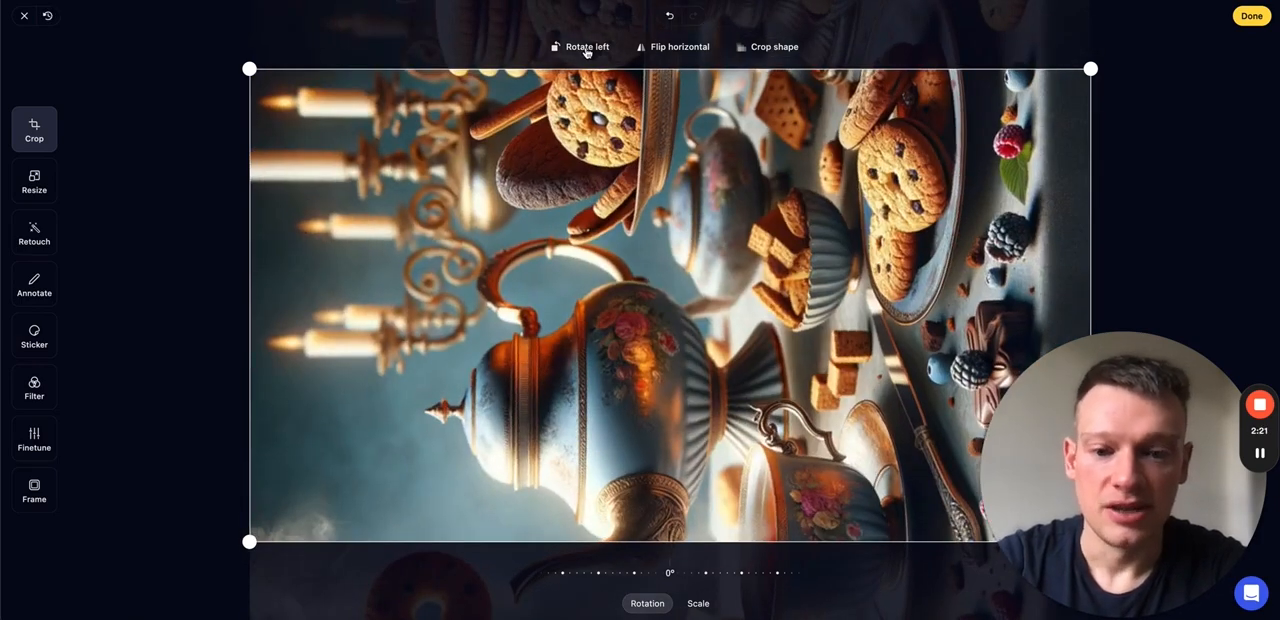
pyautogui.click(587, 50)
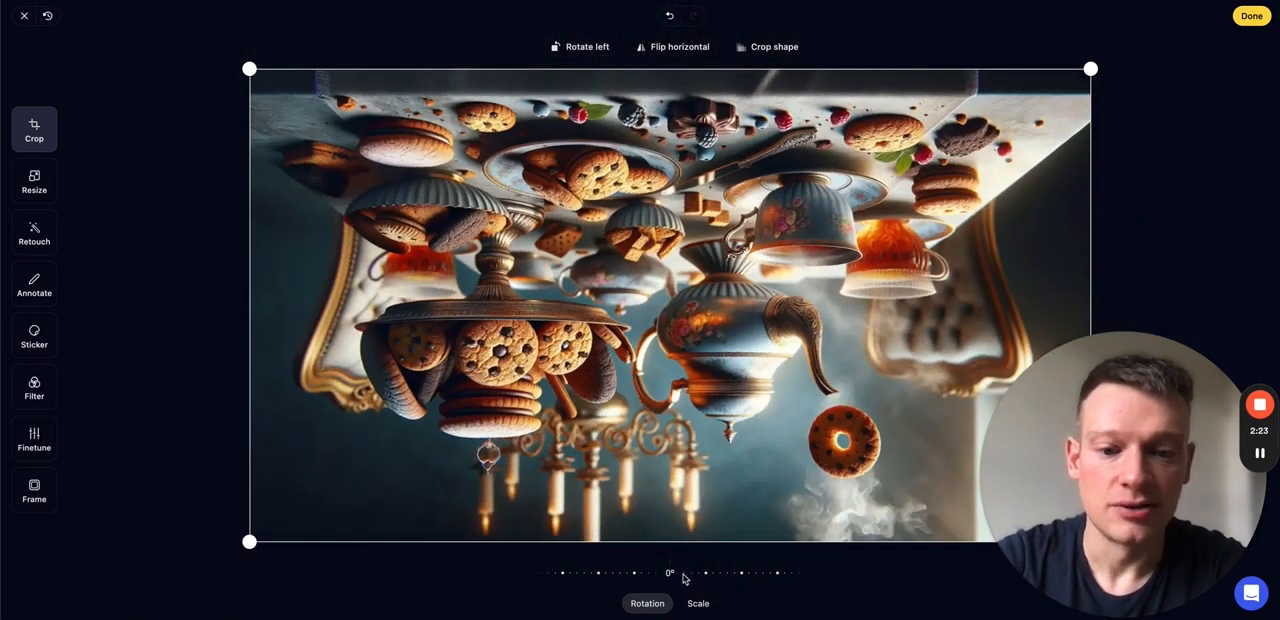
pyautogui.click(583, 50)
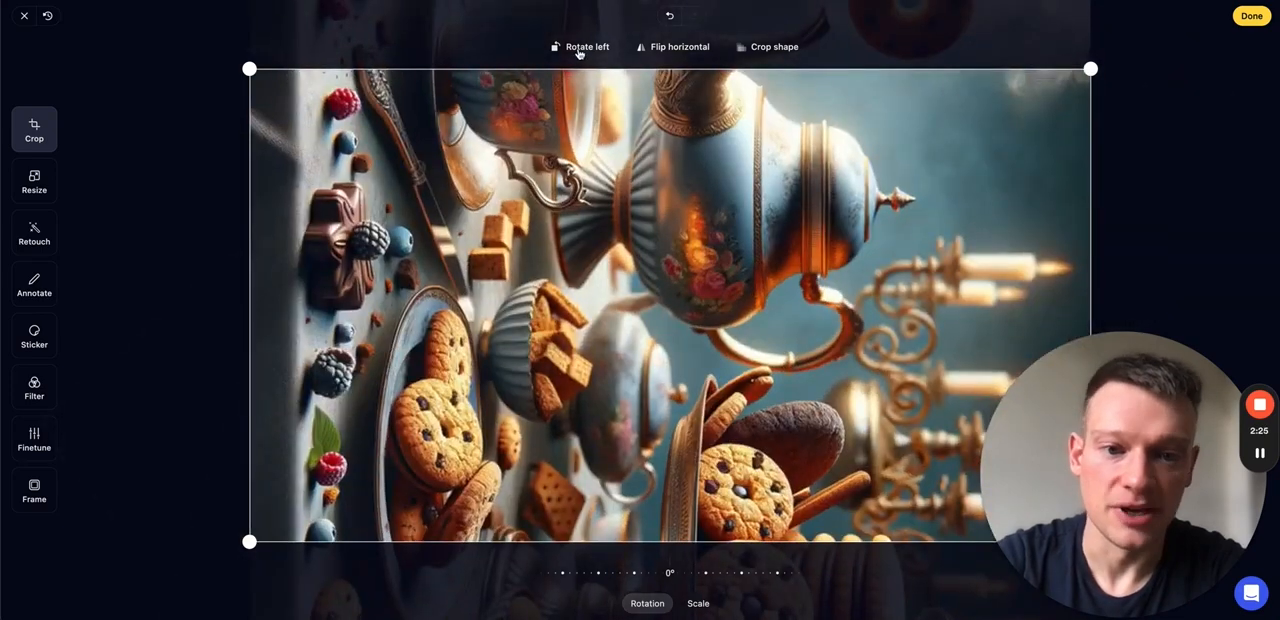
pyautogui.click(580, 49)
pyautogui.click(667, 51)
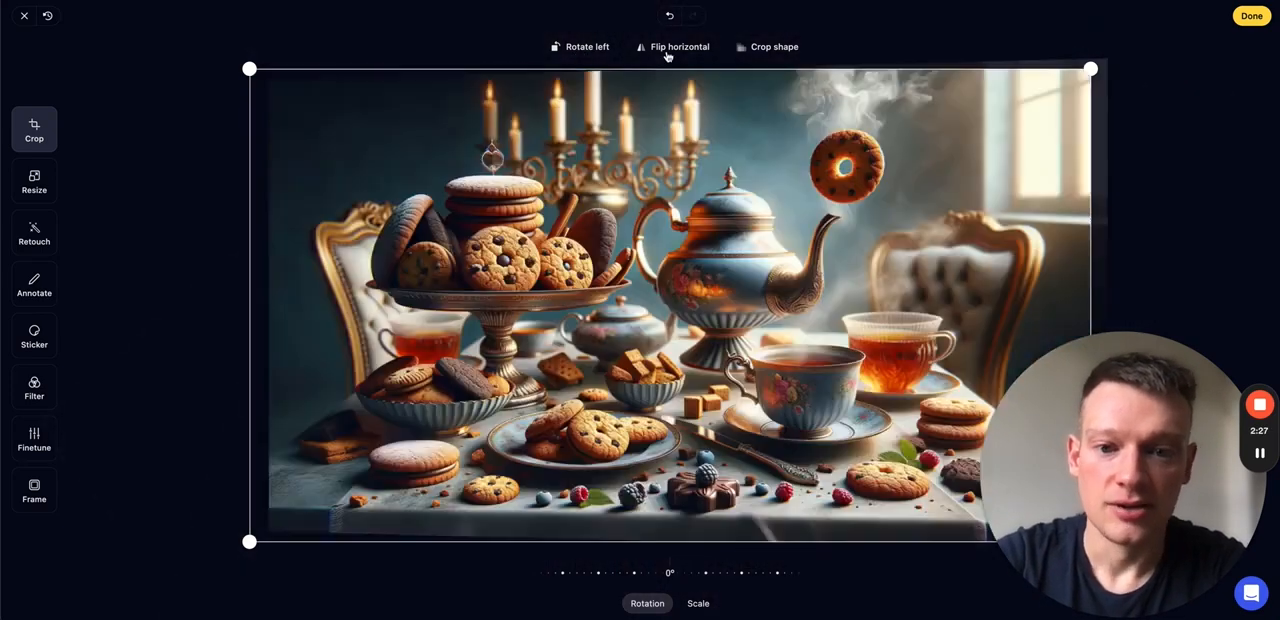
pyautogui.click(667, 55)
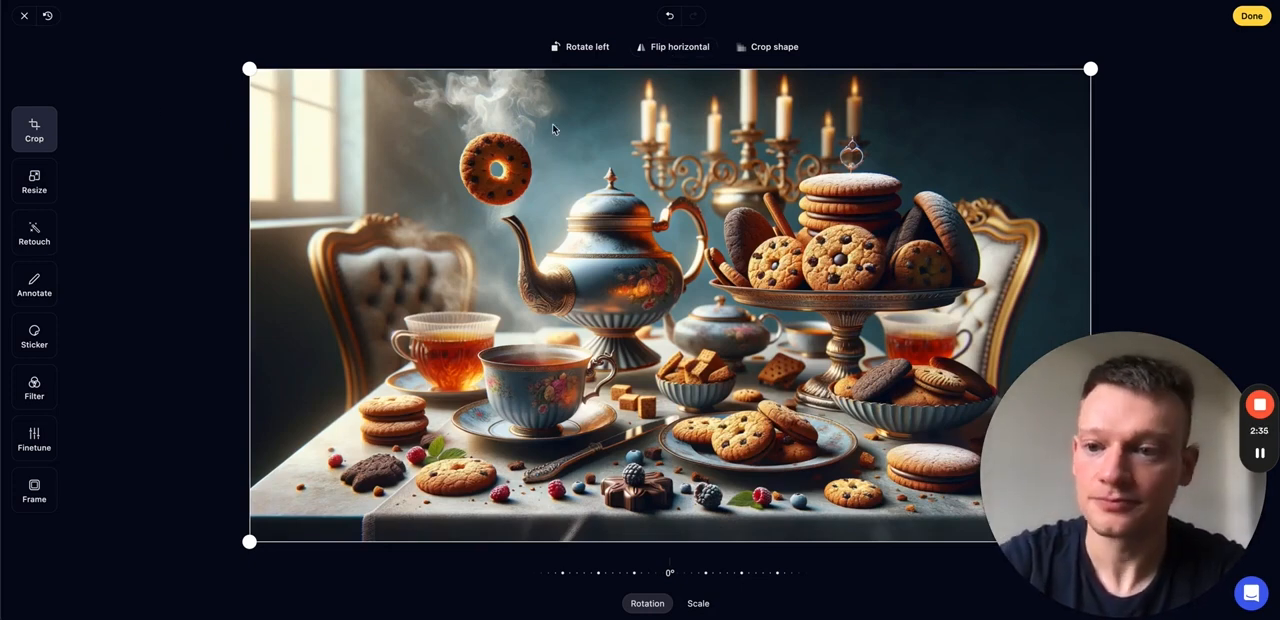
# - Resize the image to a width of 540, keeping its proportions
pyautogui.click(35, 181)
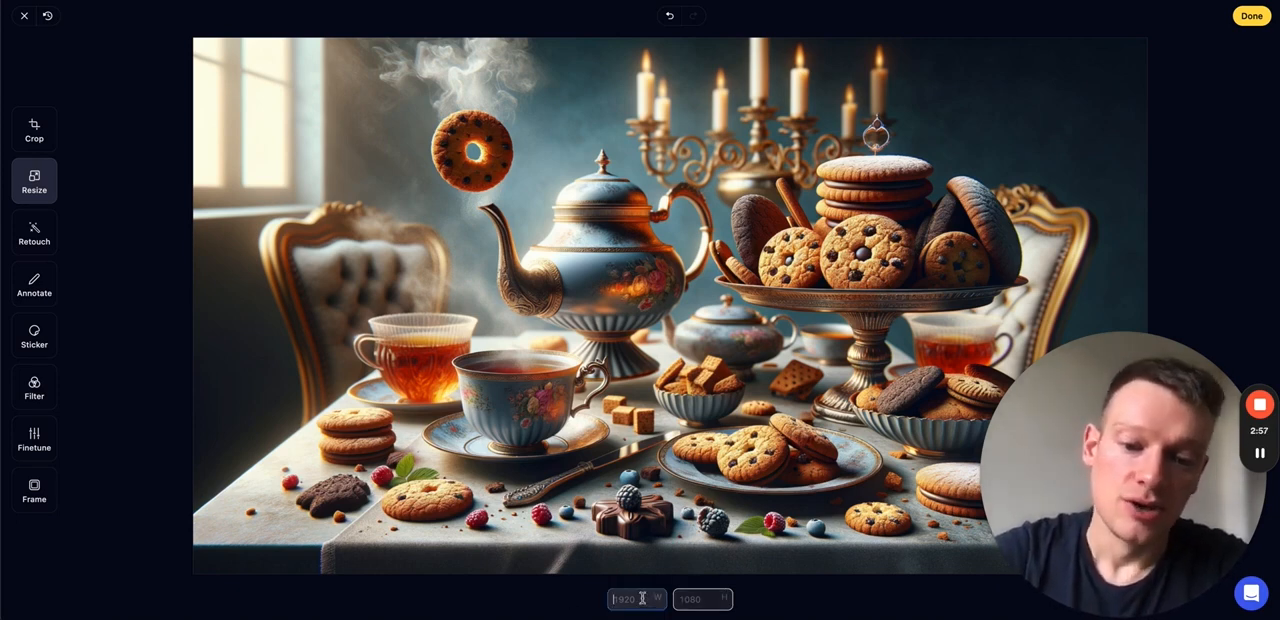
pyautogui.write('540')
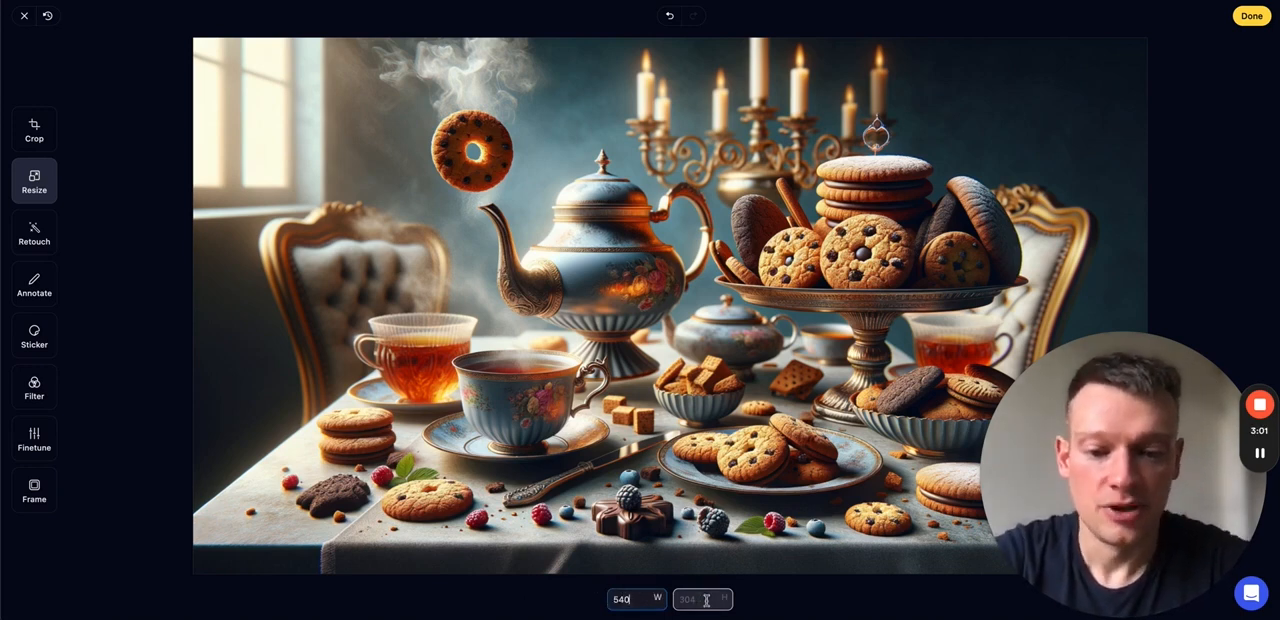
pyautogui.click(760, 598)
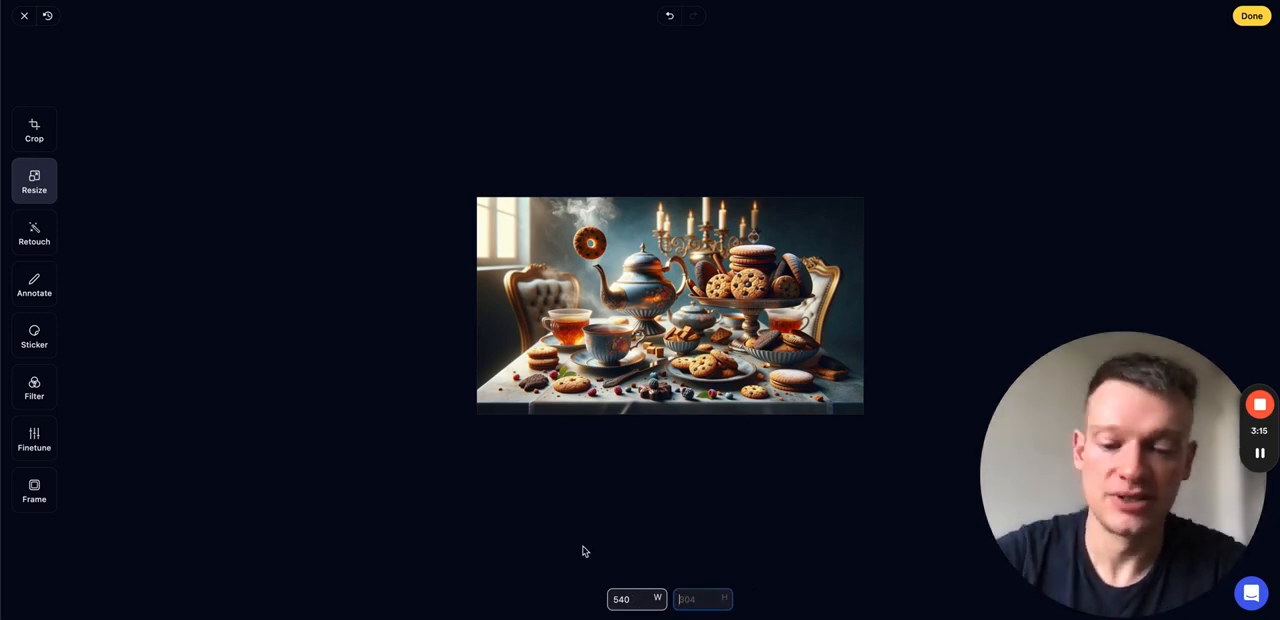
# - Resize the image to a height of 500 in proportion and revert the image to its original state
pyautogui.write('00')
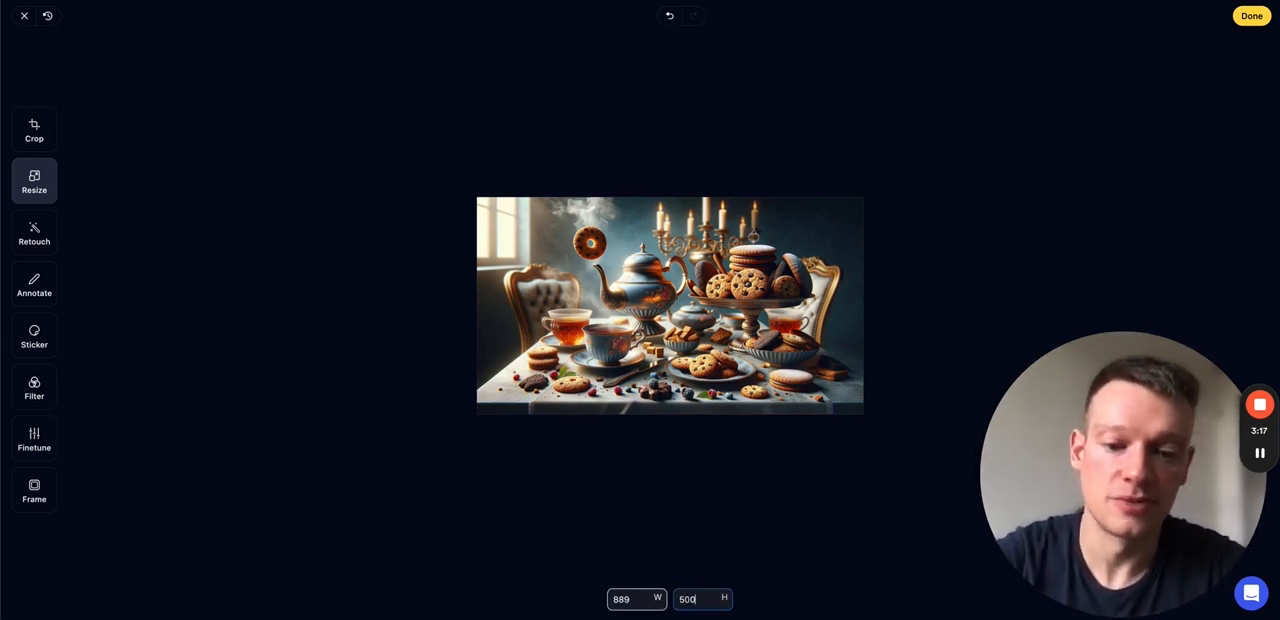
pyautogui.click(621, 599)
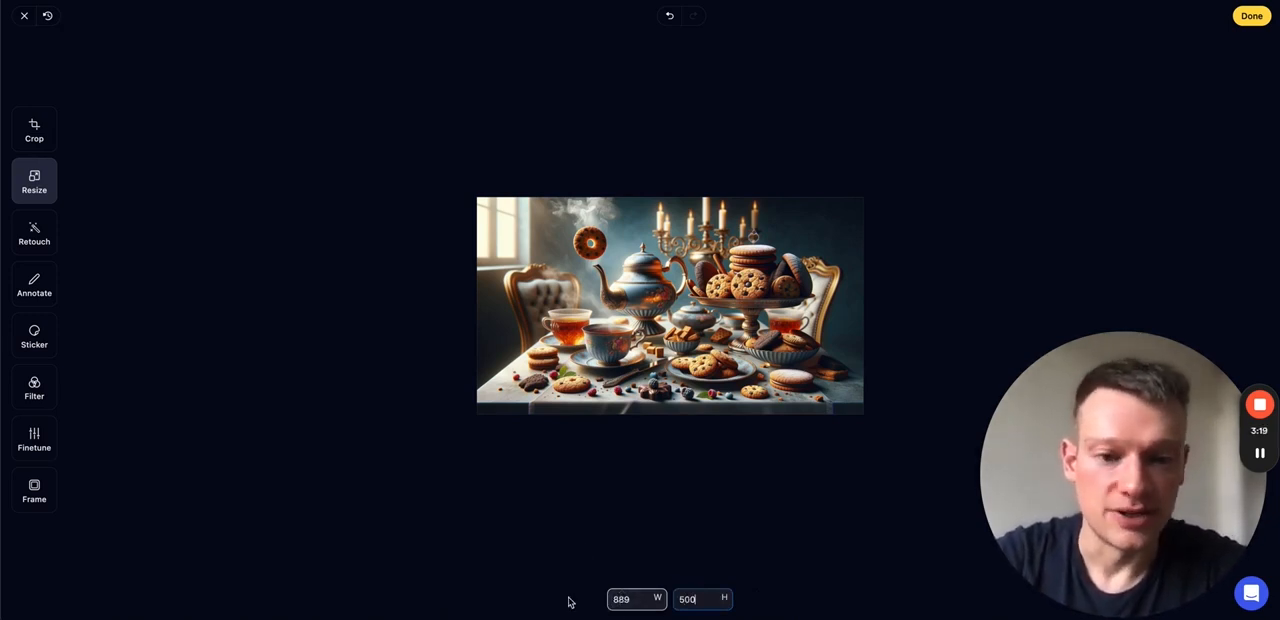
pyautogui.press('Return')
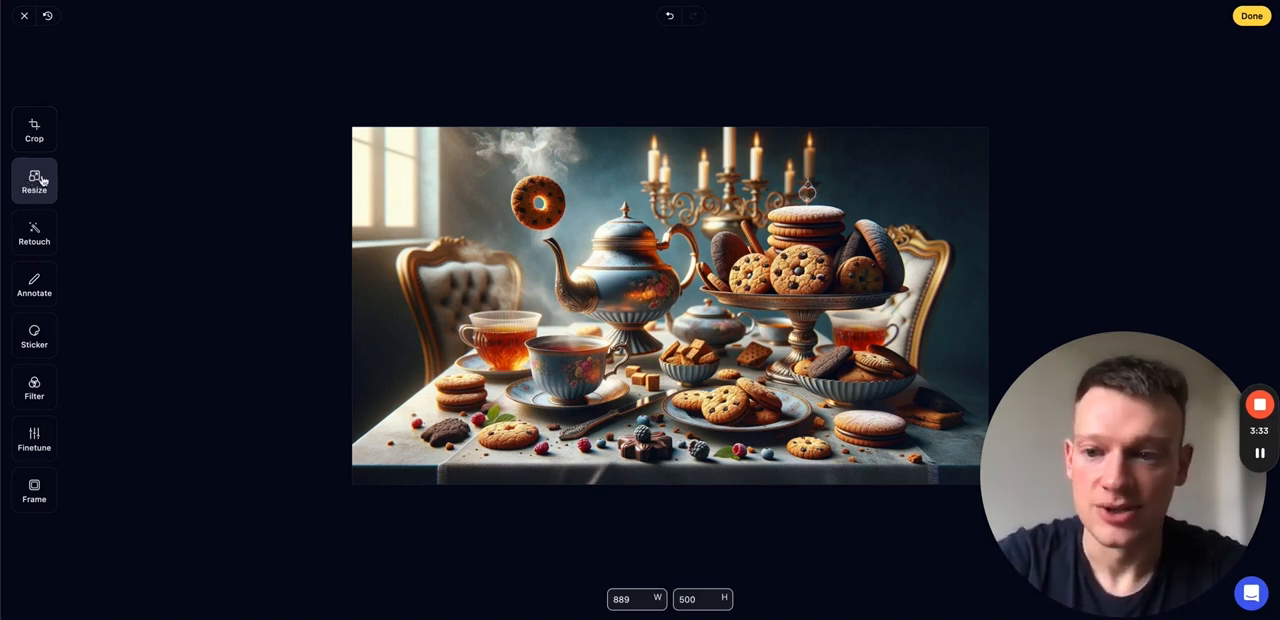
pyautogui.click(47, 15)
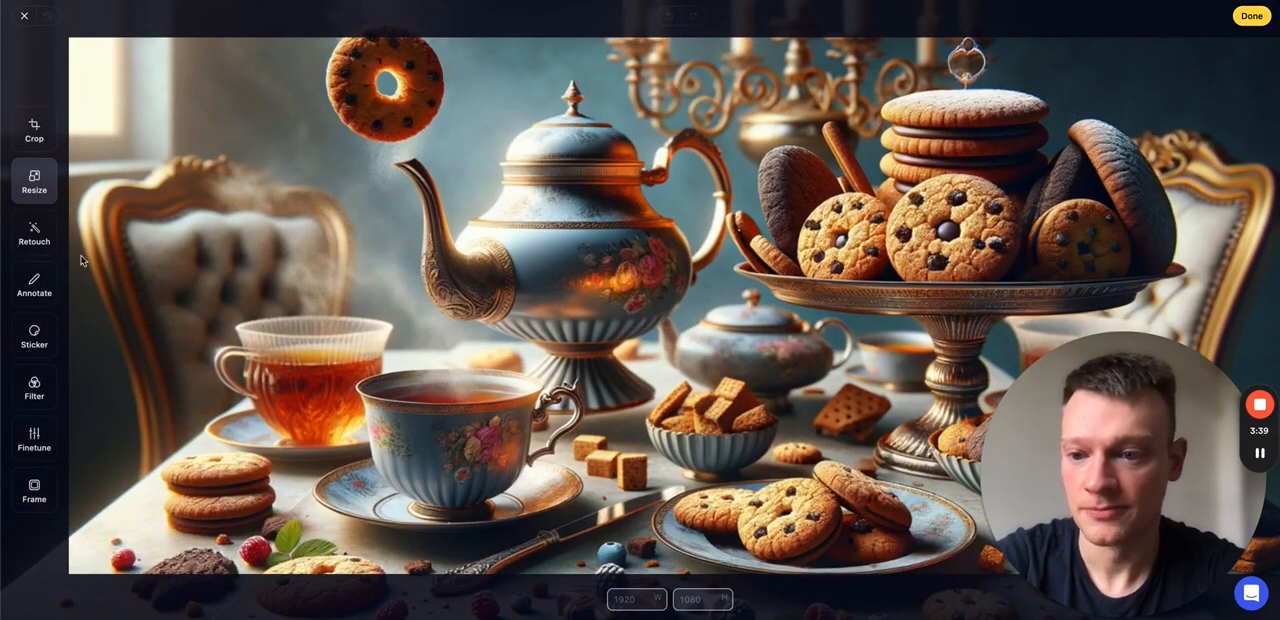
# - Try the Chrome, Fade, Cold, Warm and Pastel colour filters on the image
pyautogui.click(35, 384)
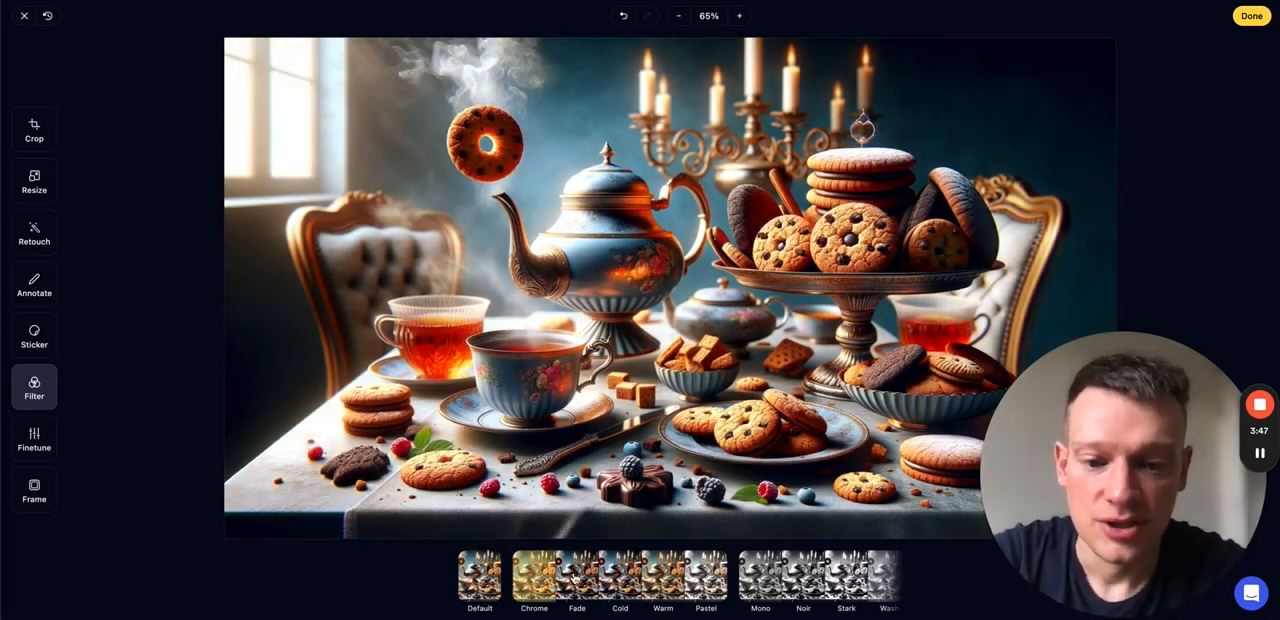
pyautogui.click(576, 580)
pyautogui.click(616, 584)
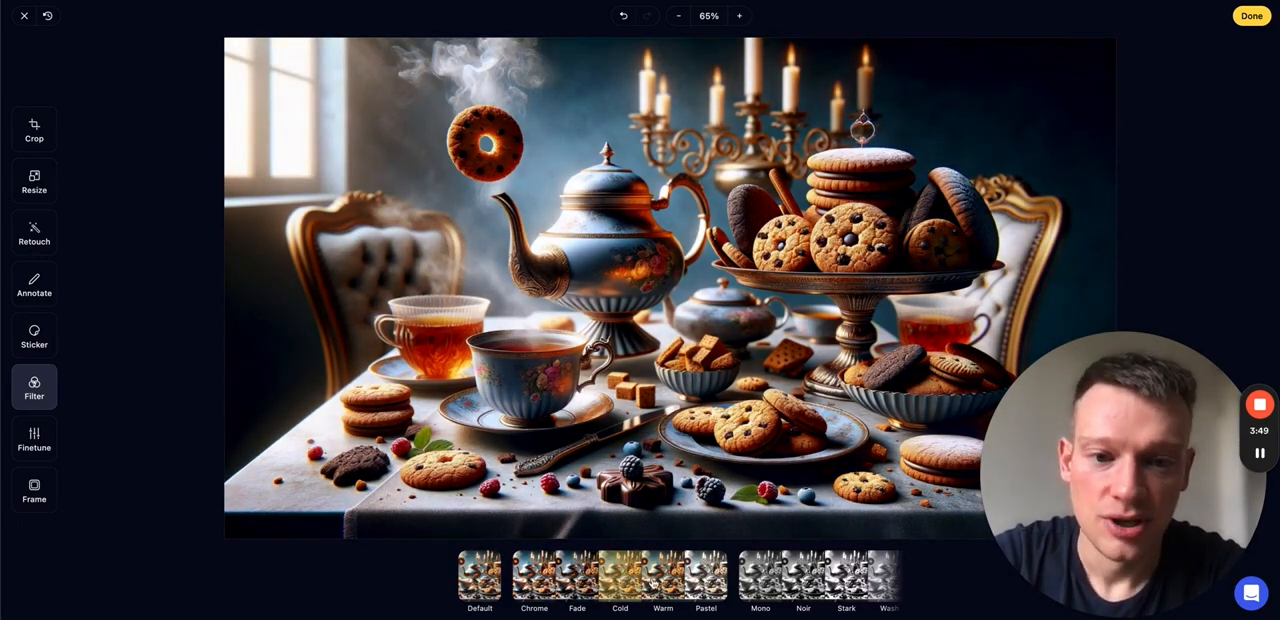
pyautogui.click(655, 583)
pyautogui.click(705, 580)
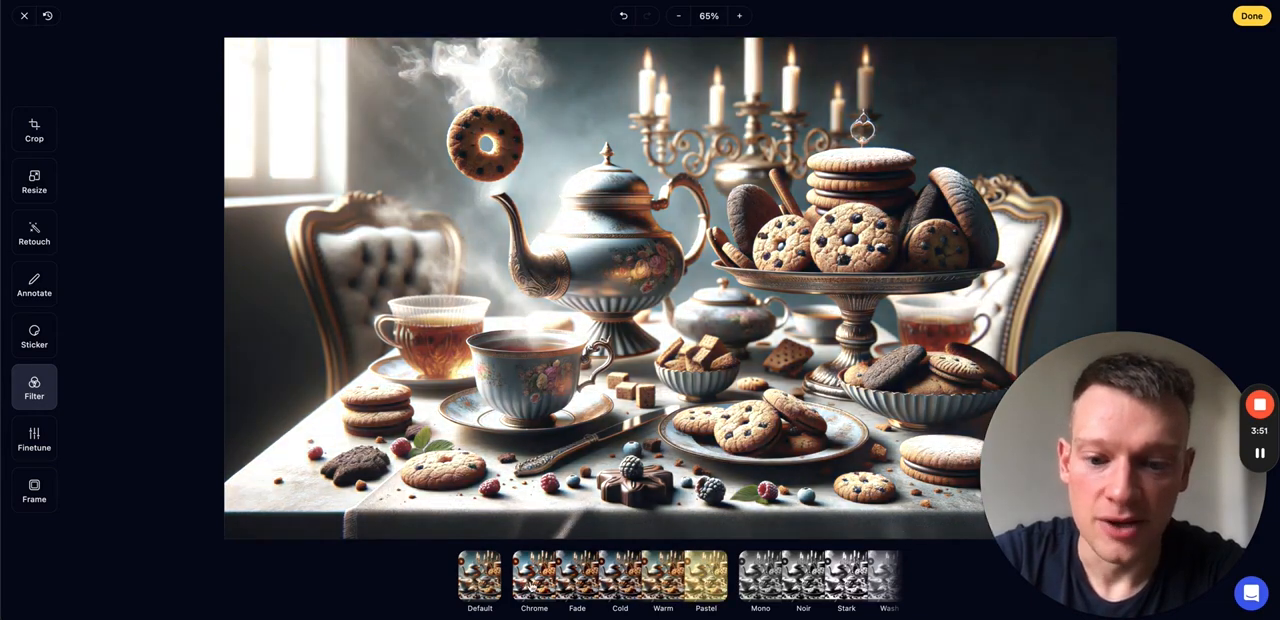
pyautogui.click(535, 580)
pyautogui.click(578, 584)
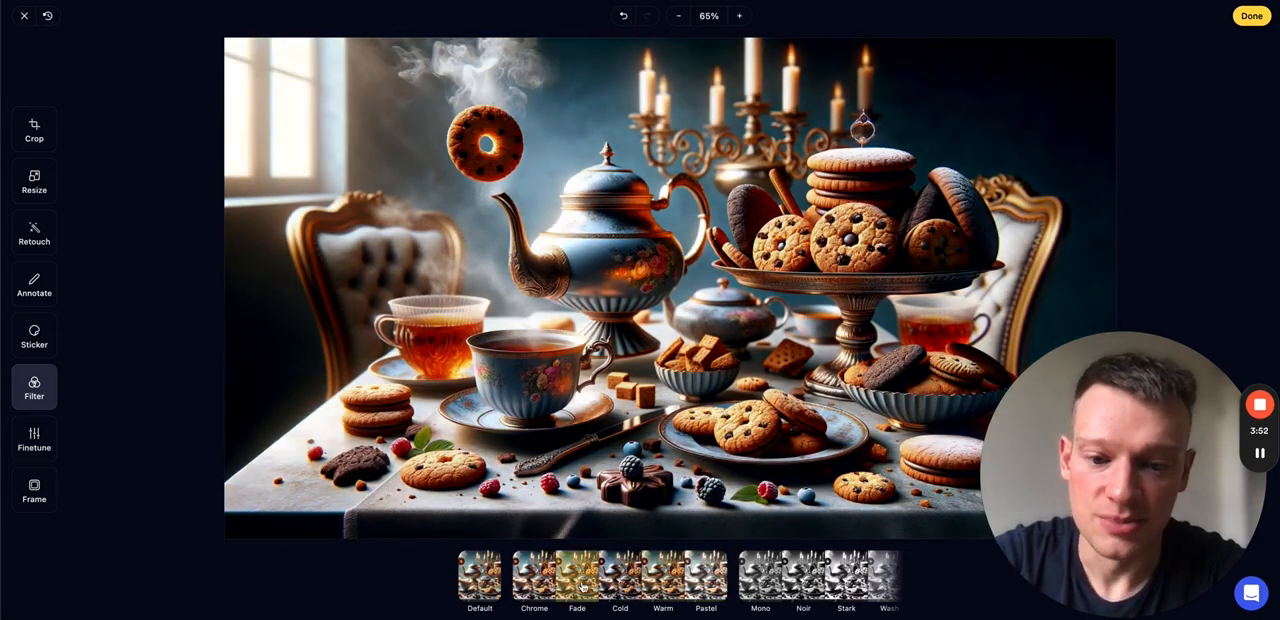
pyautogui.click(658, 584)
# - Try the monochrome filters through Stark, plus Sepia, Rust, Blues and Color, and restore the Default filter
pyautogui.click(735, 580)
pyautogui.click(777, 580)
pyautogui.click(839, 580)
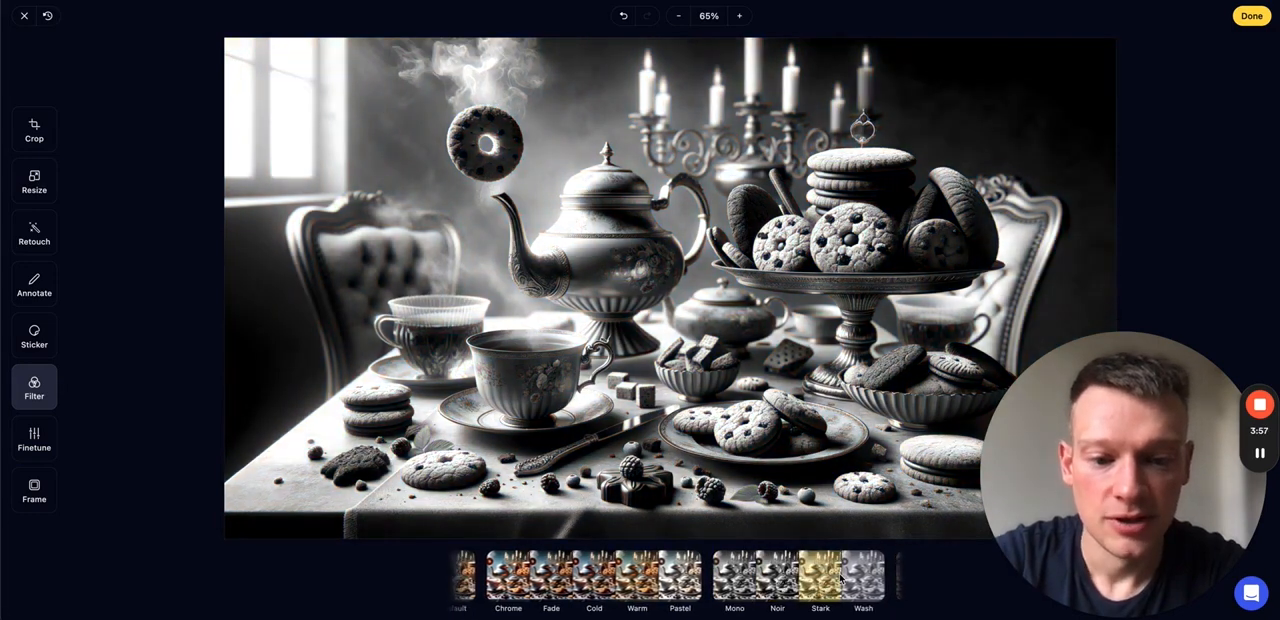
pyautogui.click(747, 587)
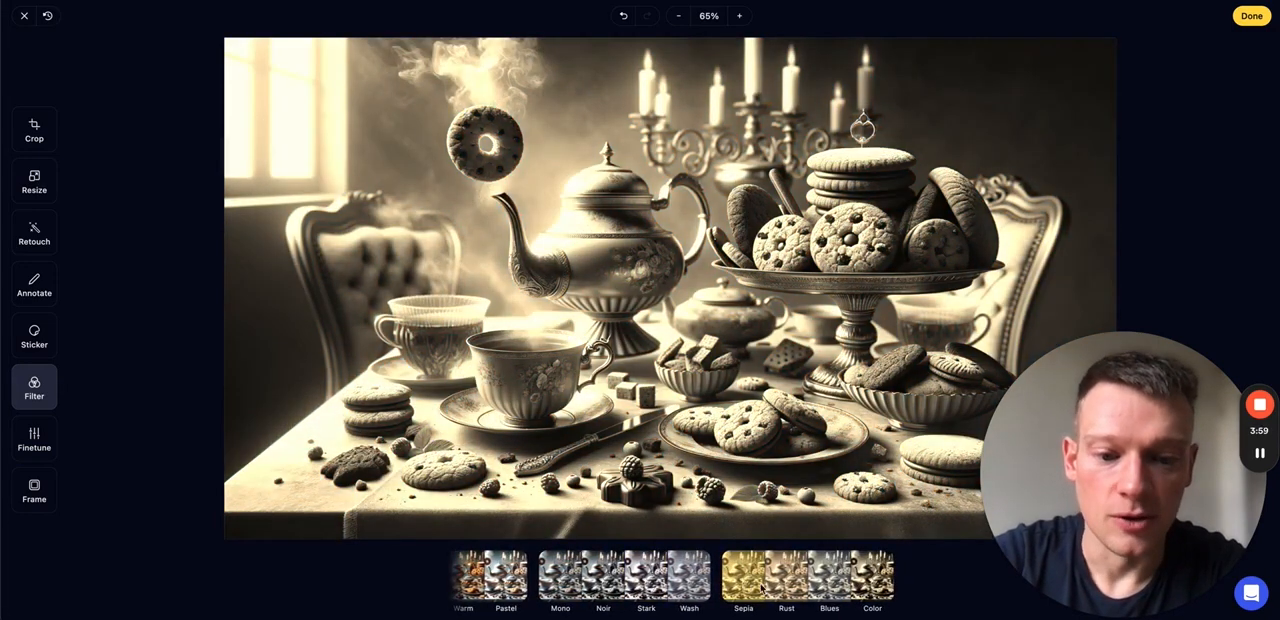
pyautogui.click(786, 580)
pyautogui.click(829, 580)
pyautogui.click(872, 580)
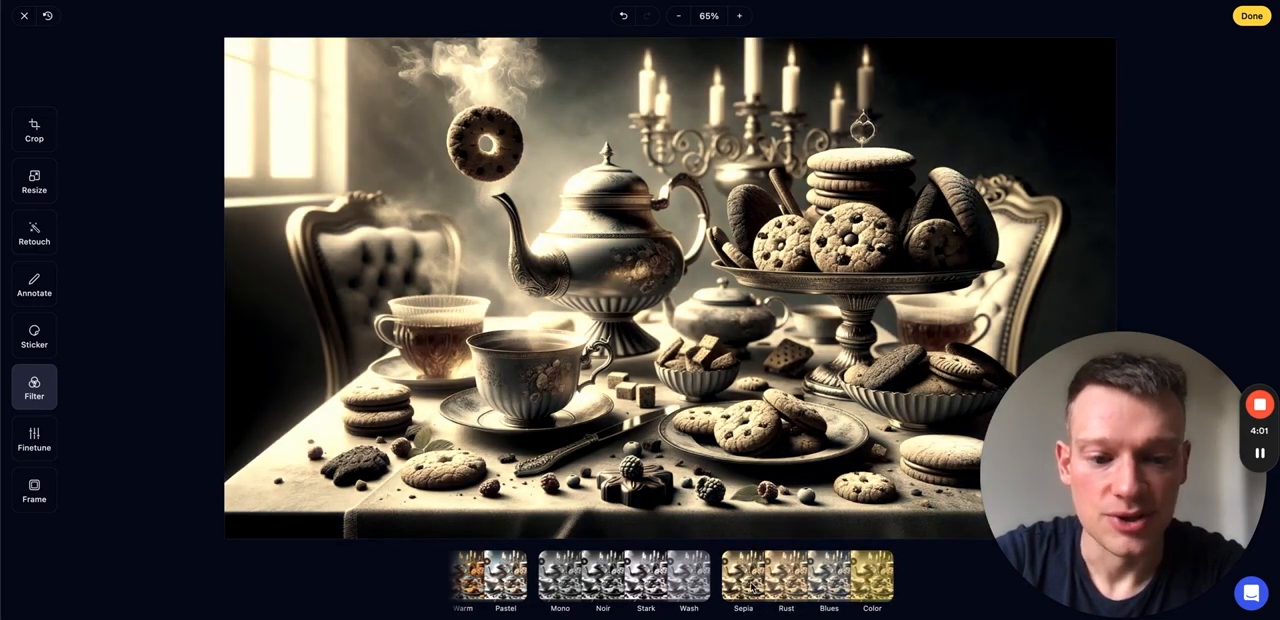
pyautogui.click(484, 578)
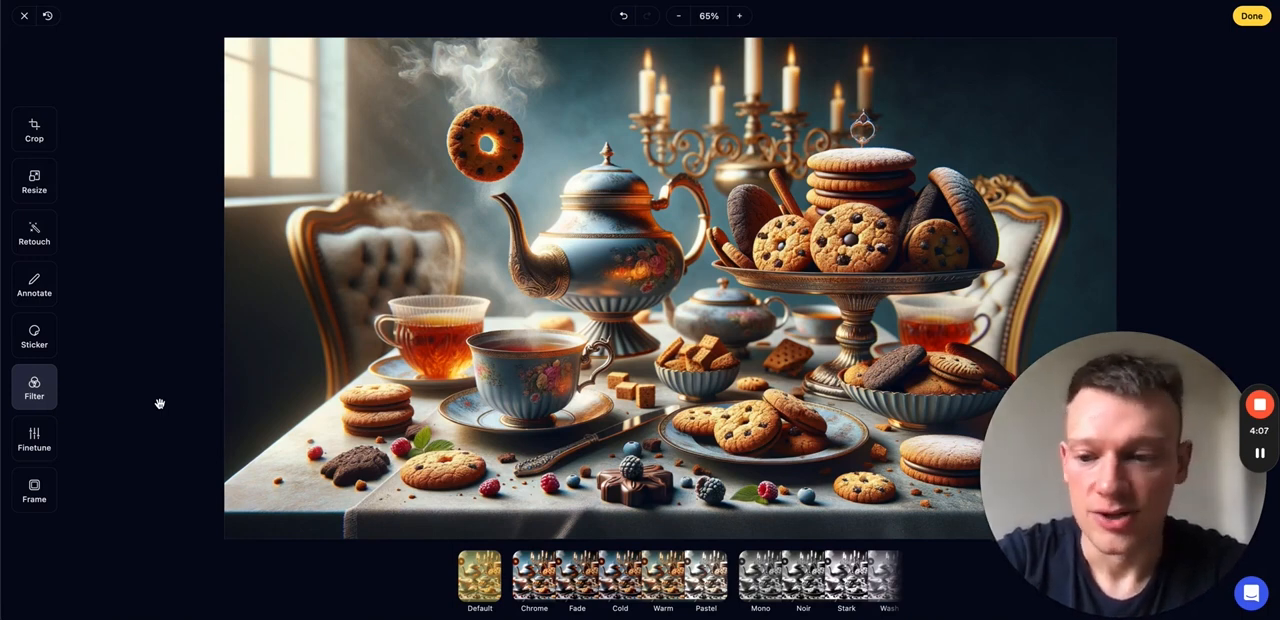
# - Finetune the image with a brightness of 41 and a saturation of 45
pyautogui.click(33, 440)
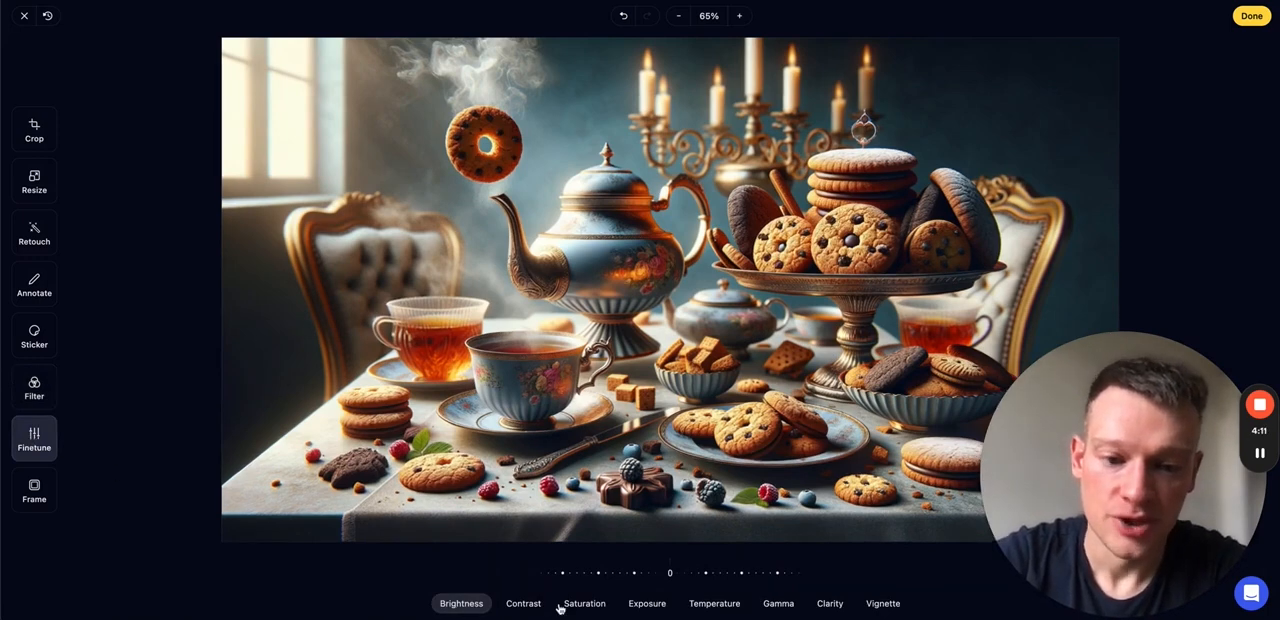
pyautogui.moveTo(670, 577); pyautogui.dragTo(613, 587)
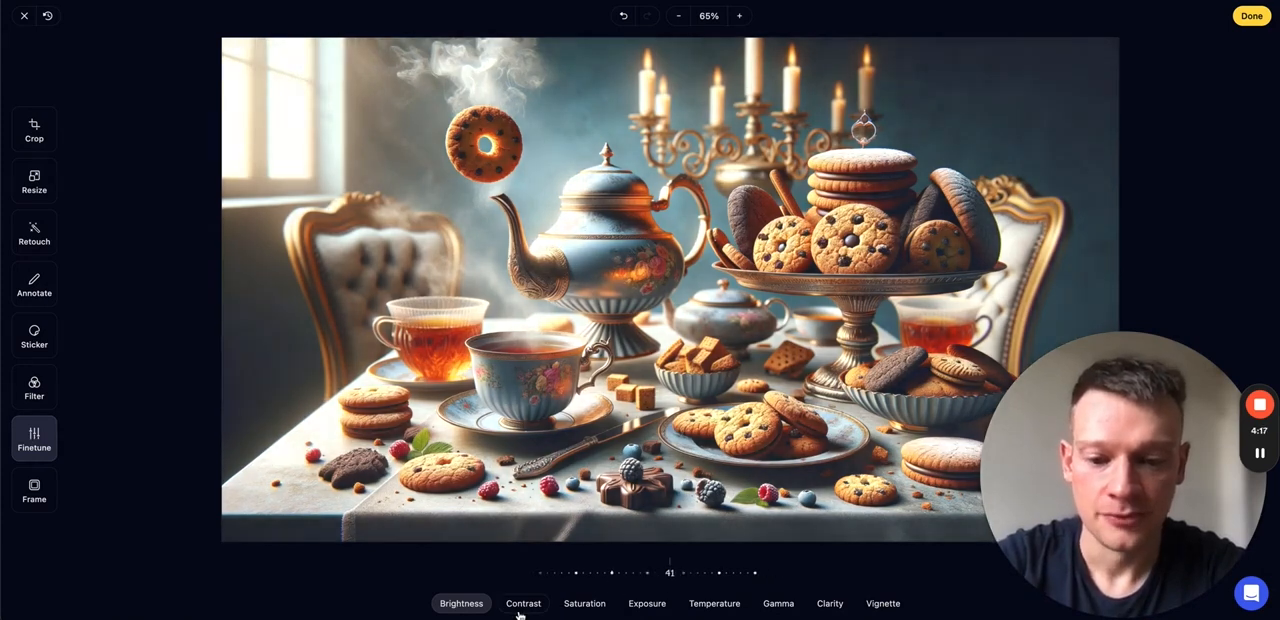
pyautogui.click(592, 607)
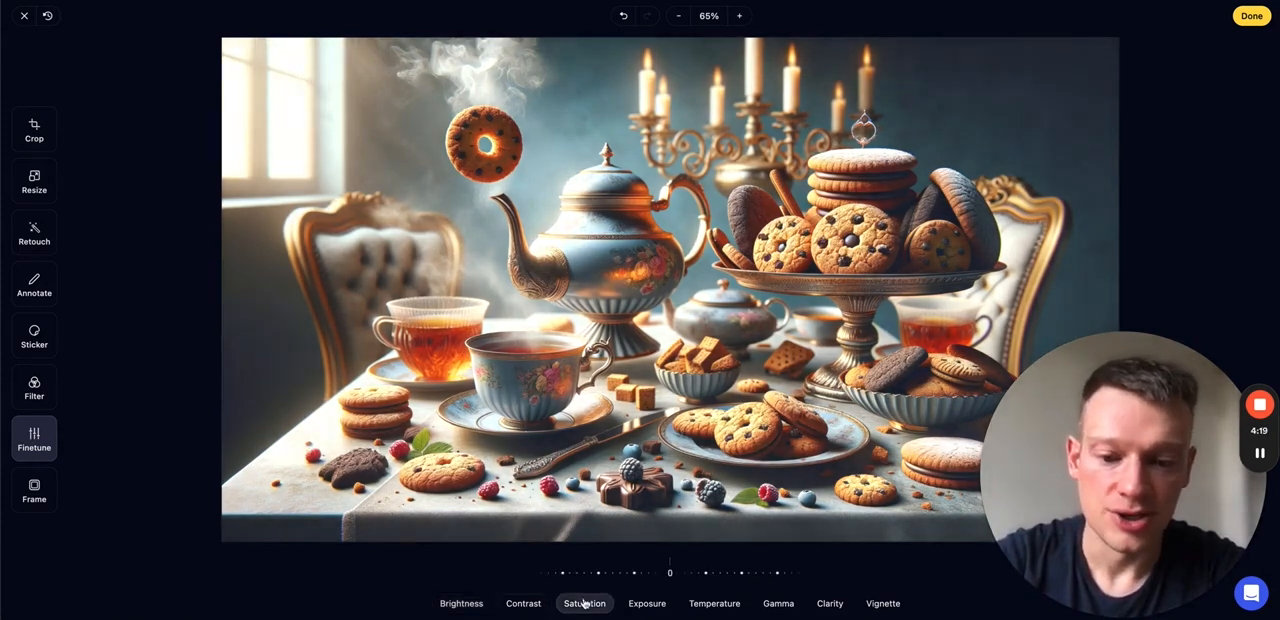
pyautogui.moveTo(655, 579); pyautogui.dragTo(603, 587)
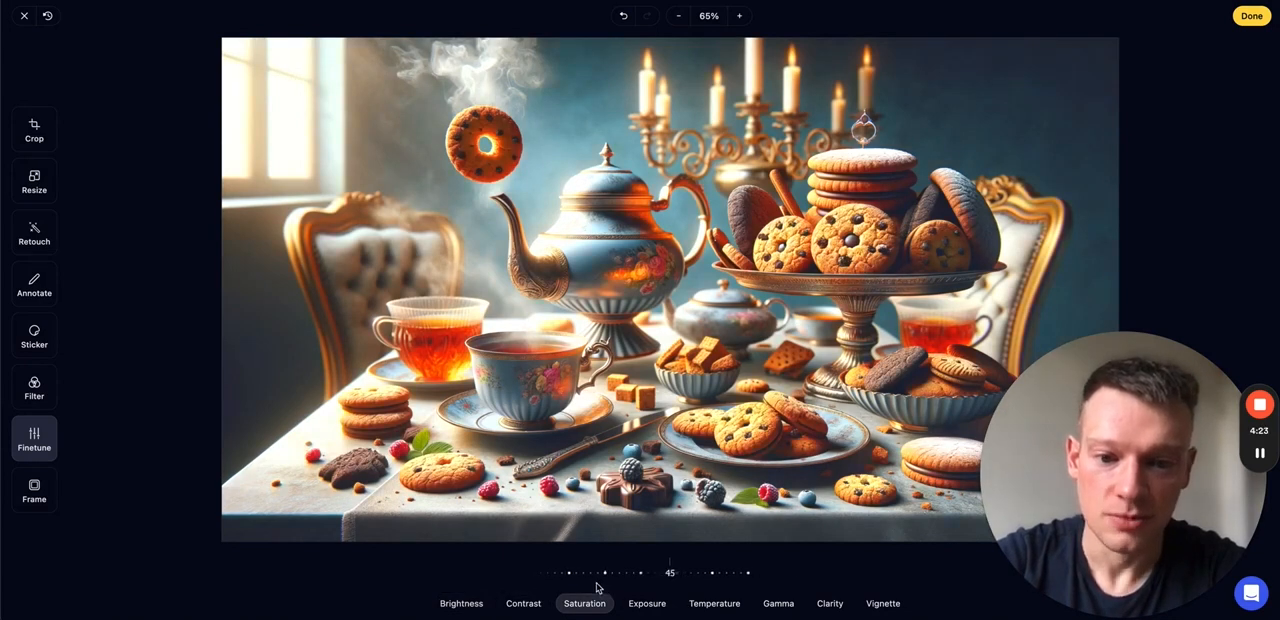
# - Set the image's temperature to 18 and its clarity to 68
pyautogui.click(716, 604)
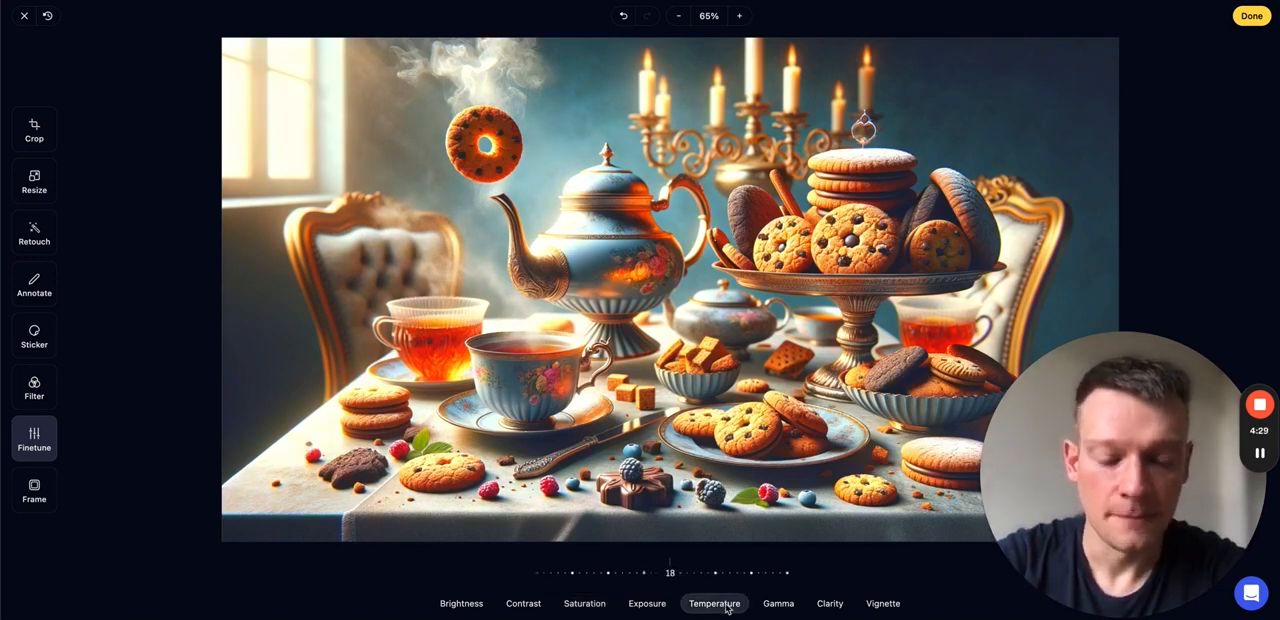
pyautogui.click(830, 604)
pyautogui.moveTo(708, 576); pyautogui.dragTo(658, 587)
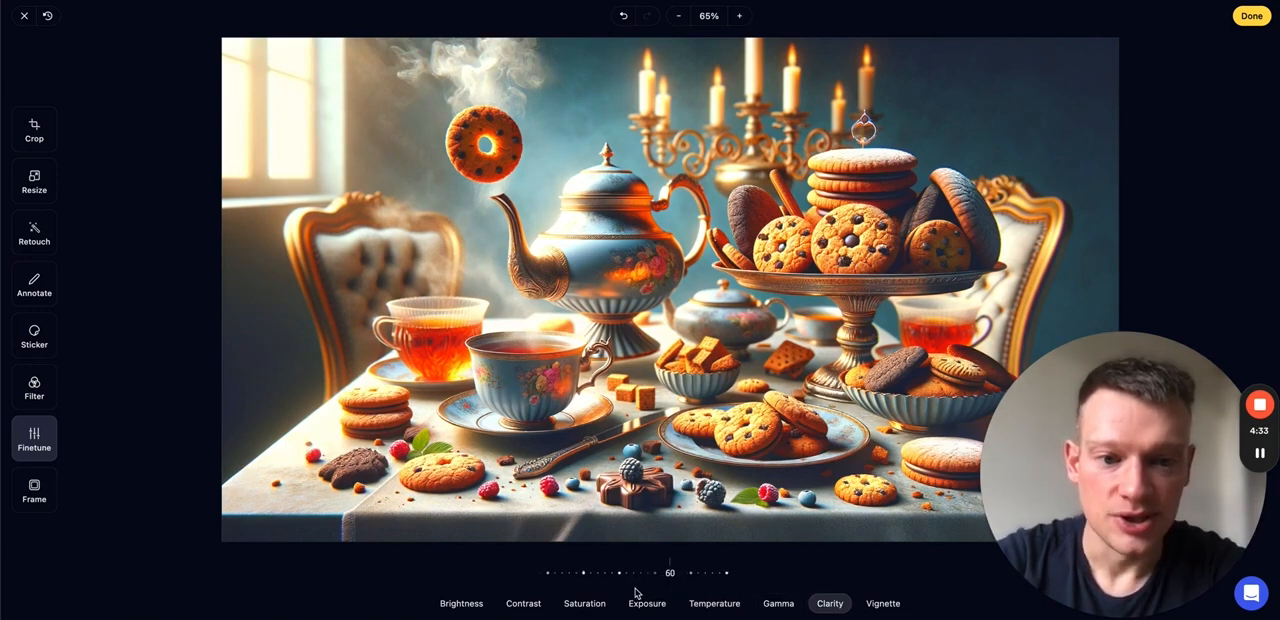
# - Try vignettes of -45 and 60, undo the vignette and revert the image to its original state
pyautogui.click(883, 603)
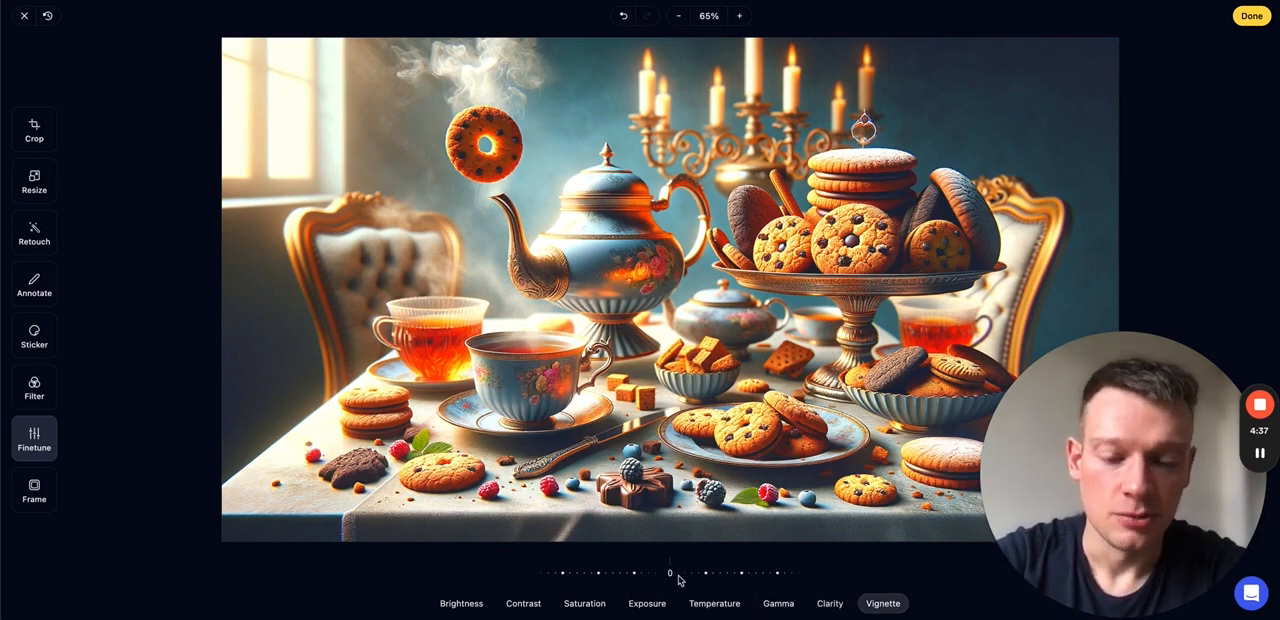
pyautogui.moveTo(697, 580); pyautogui.dragTo(731, 583)
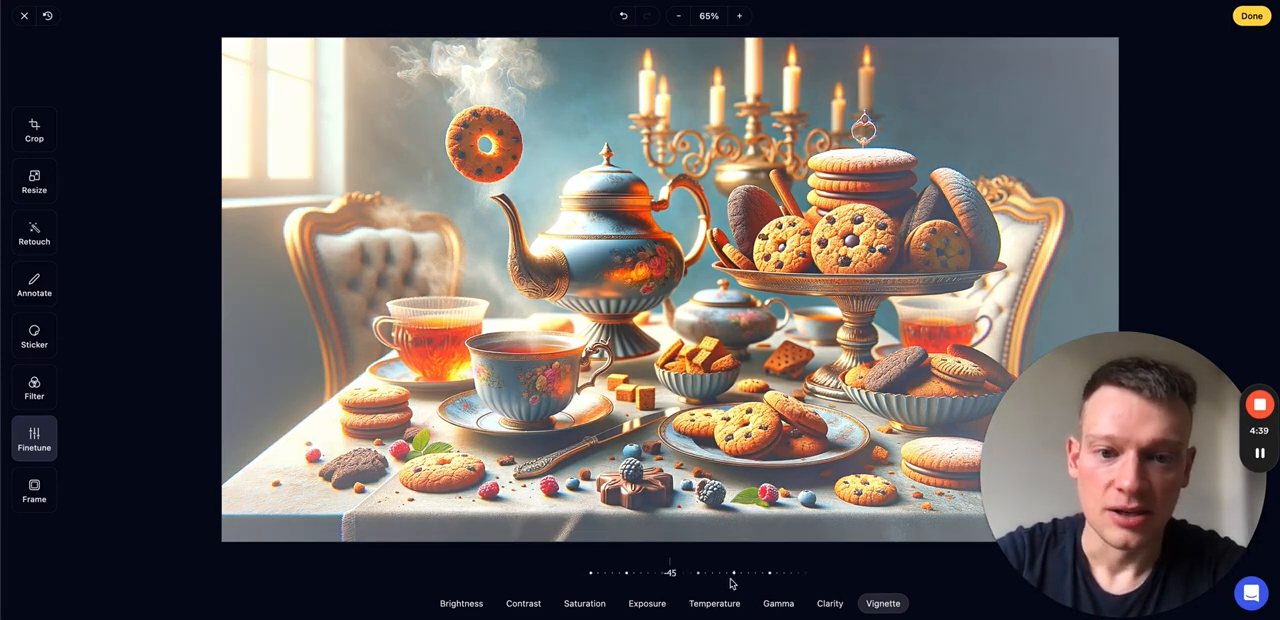
pyautogui.moveTo(650, 583); pyautogui.dragTo(586, 587)
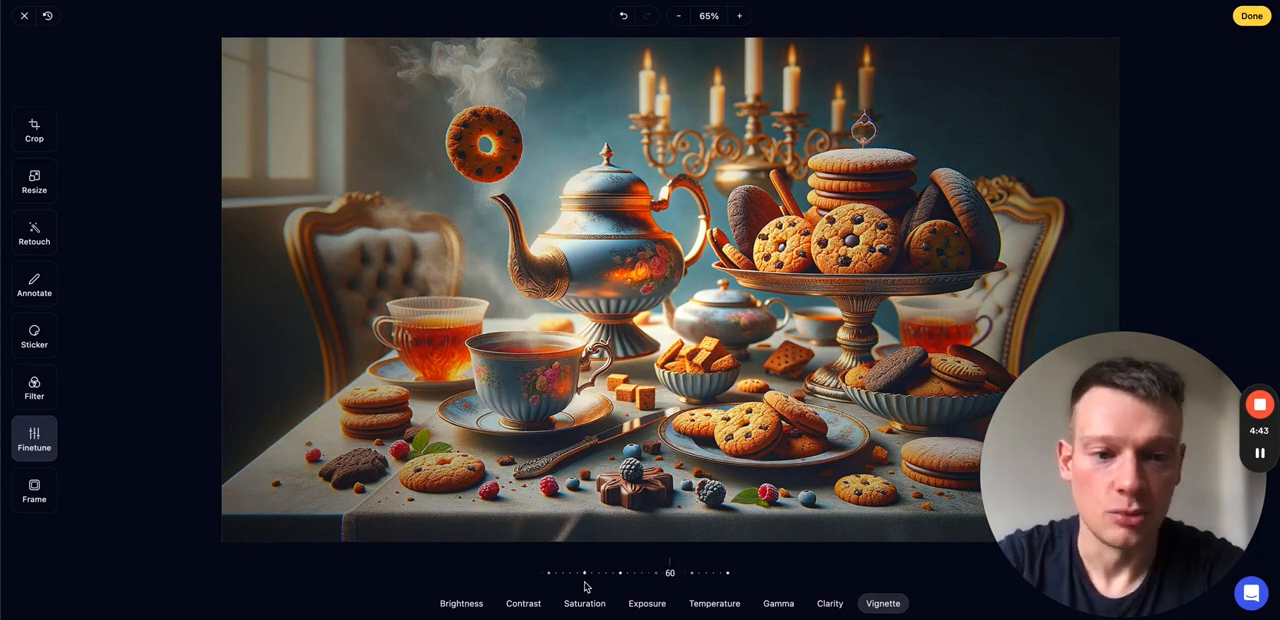
pyautogui.click(623, 20)
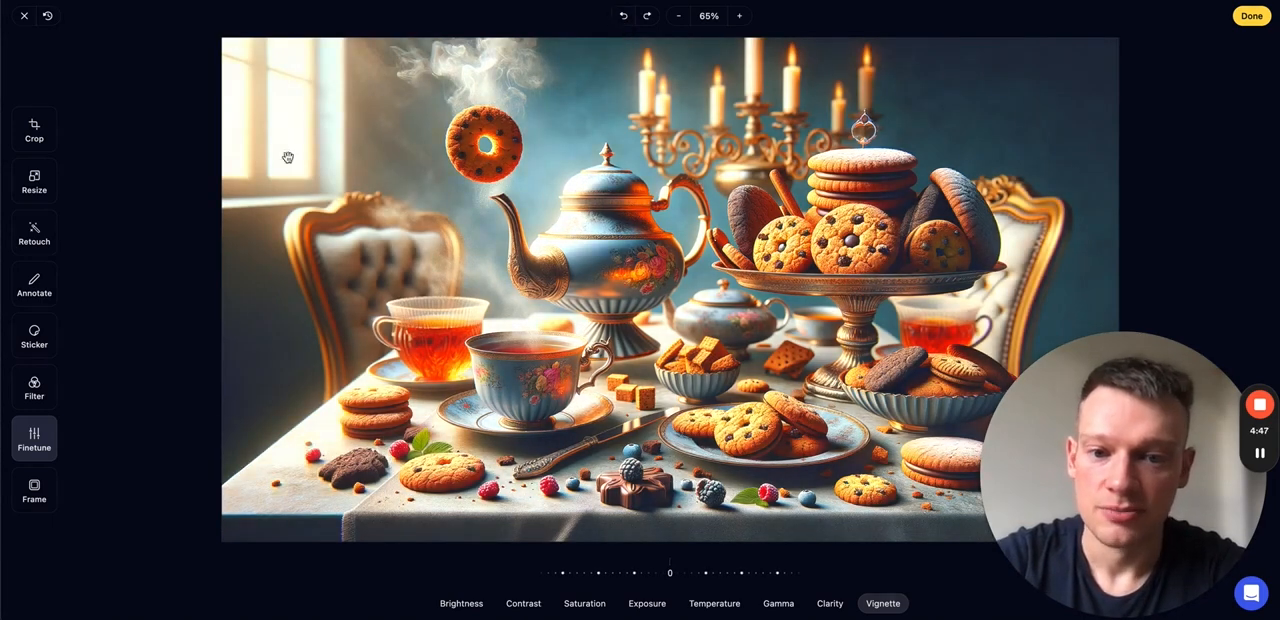
pyautogui.click(47, 16)
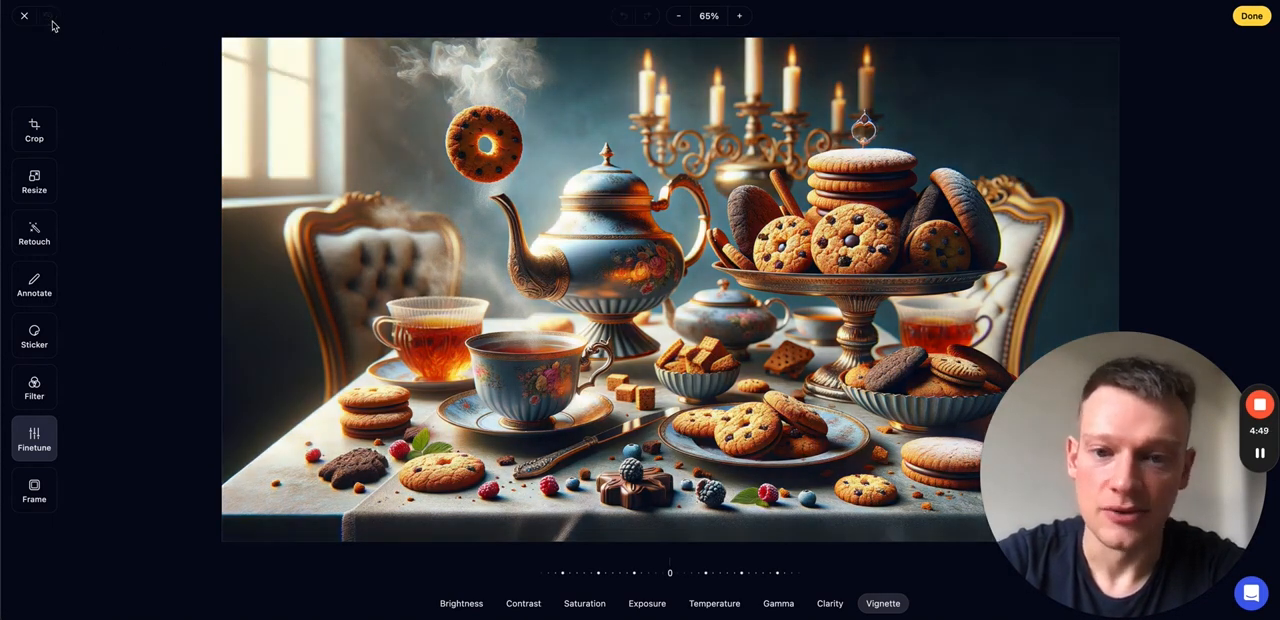
# - Increase the image's saturation and set its clarity to 42
pyautogui.click(590, 607)
pyautogui.moveTo(665, 575); pyautogui.dragTo(614, 584)
pyautogui.click(830, 605)
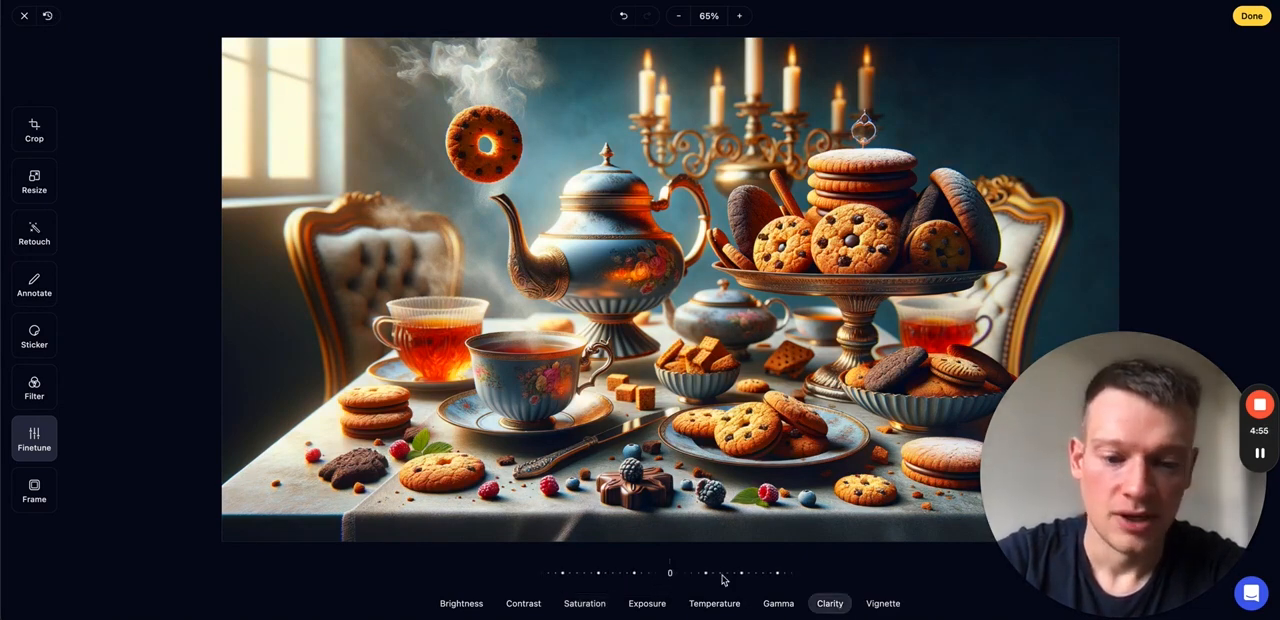
pyautogui.moveTo(729, 578); pyautogui.dragTo(668, 580)
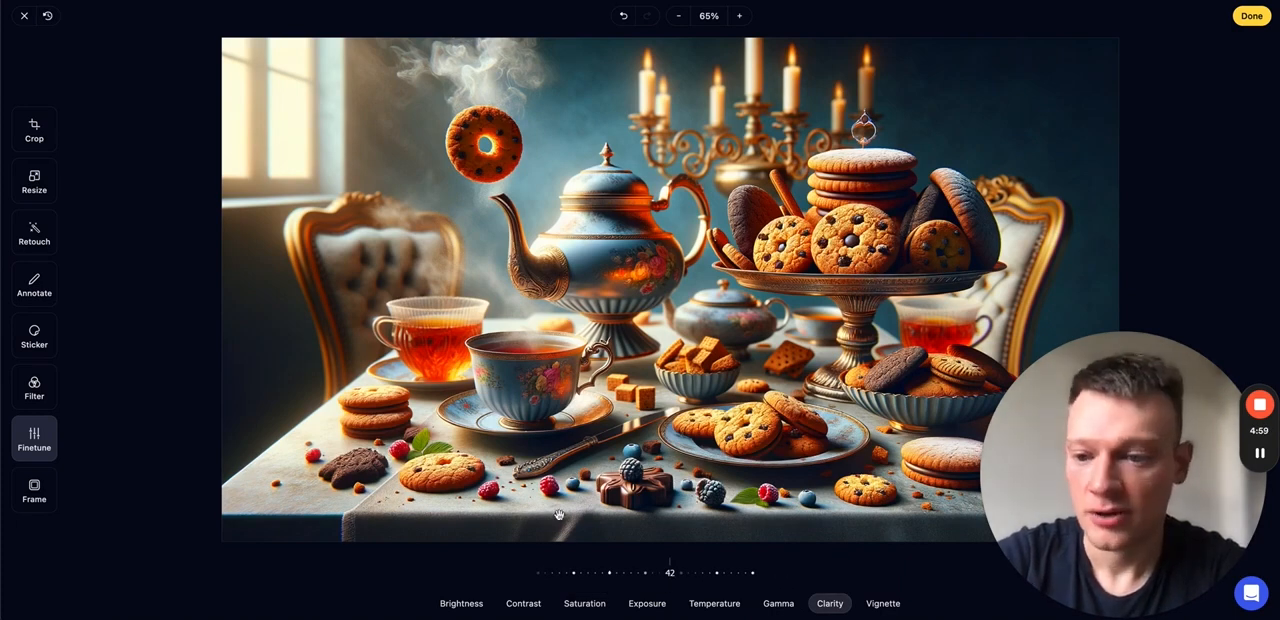
# - Try the Mat and Bevel frames on the image and apply the Line frame
pyautogui.click(35, 488)
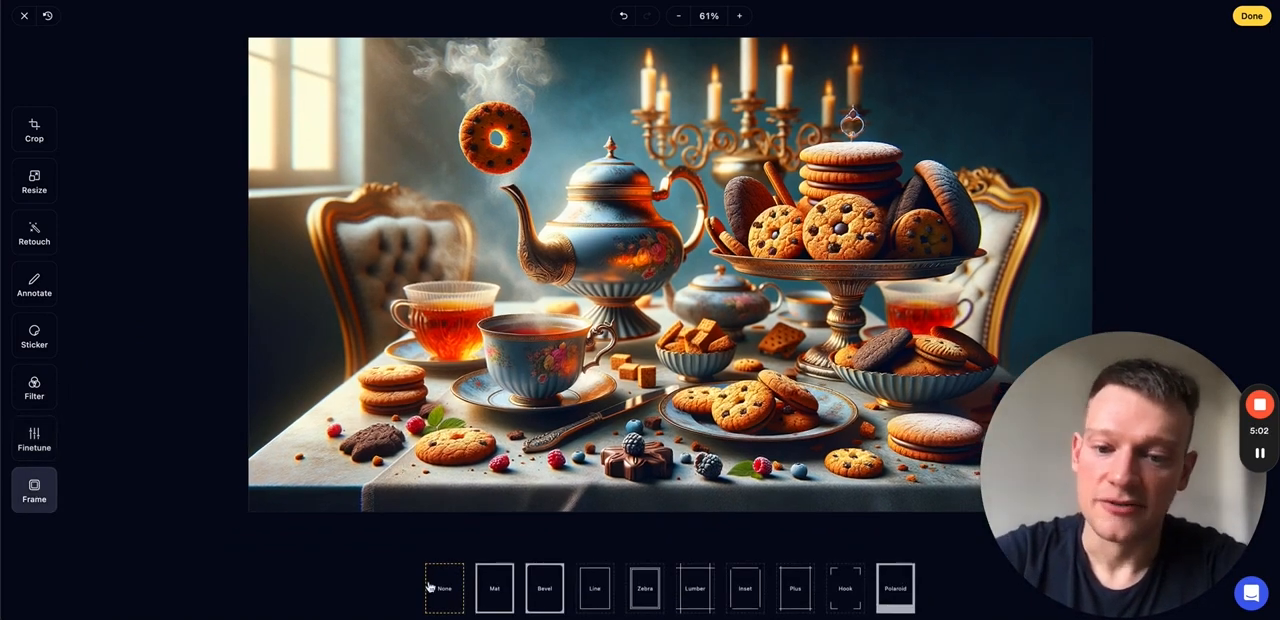
pyautogui.click(492, 596)
pyautogui.click(558, 595)
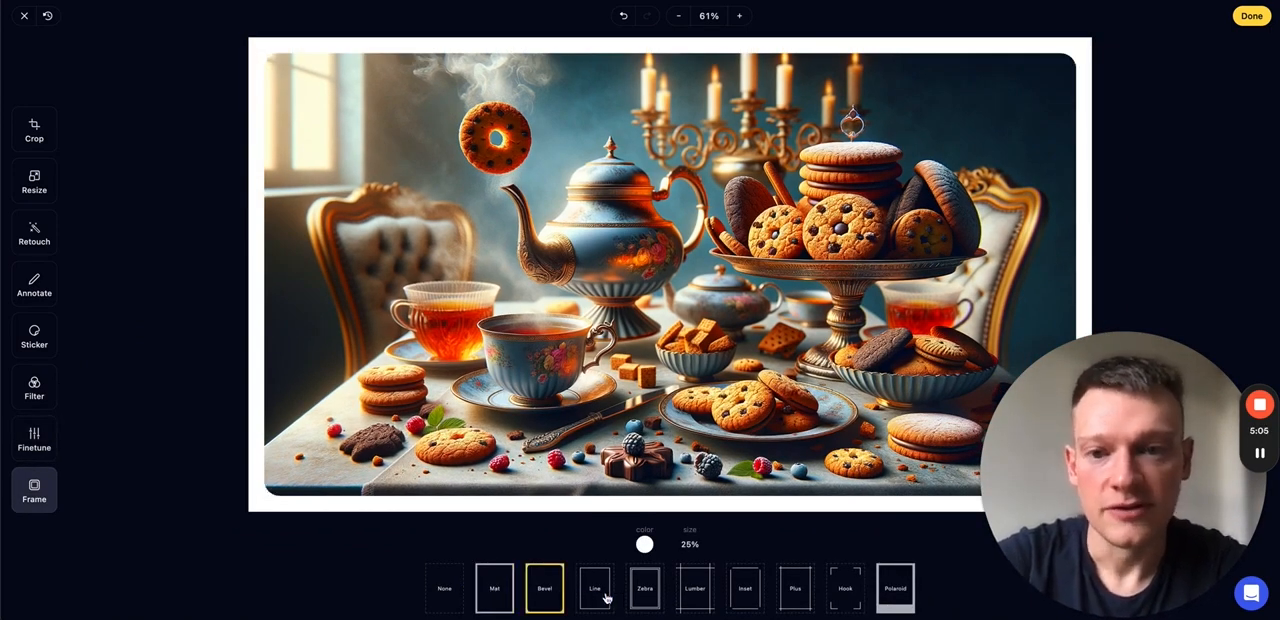
pyautogui.click(605, 597)
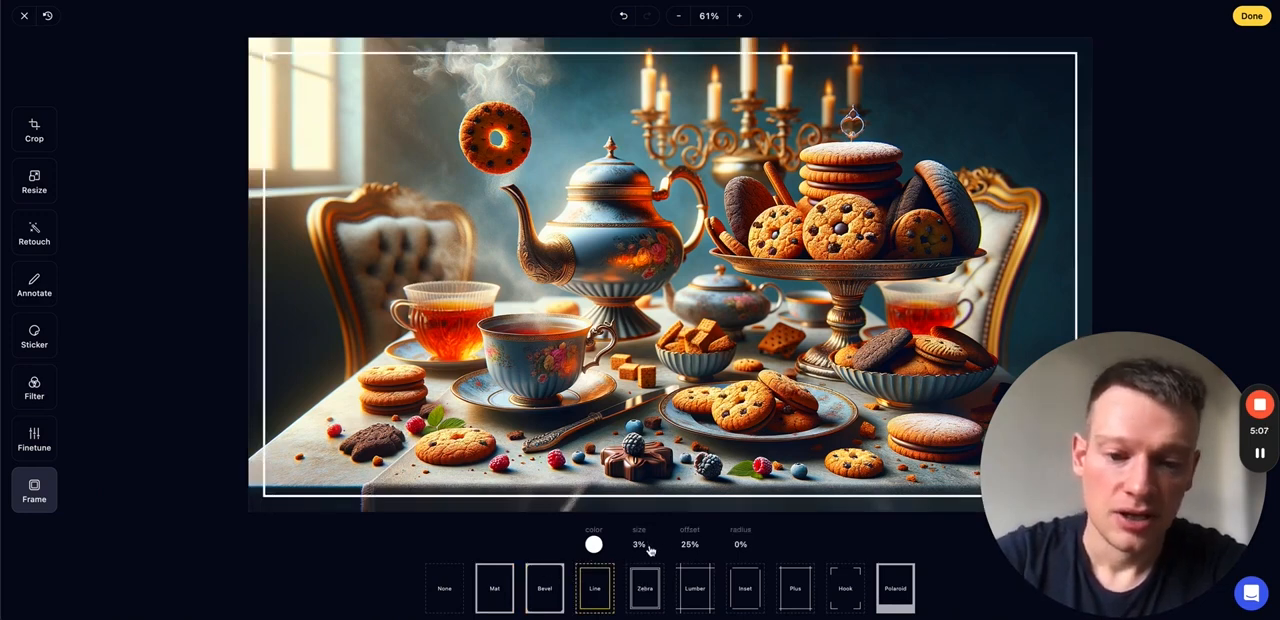
# - Set the Line frame's size to 10%, its offset to 36% and its corner radius to 5%
pyautogui.click(639, 545)
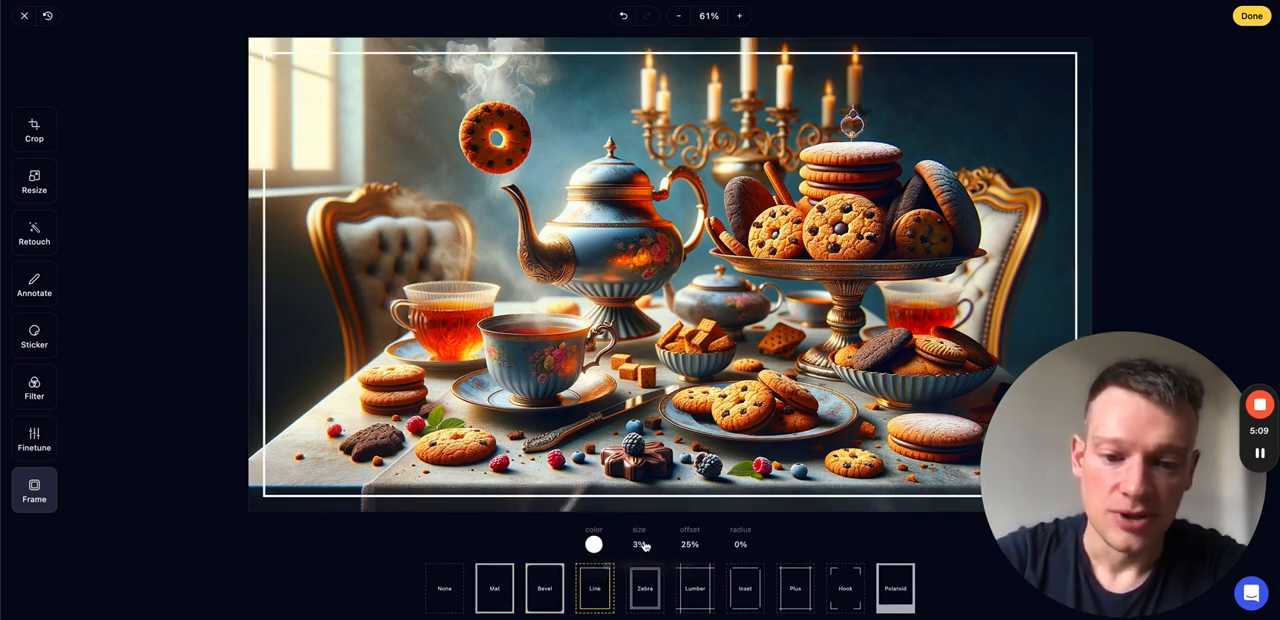
pyautogui.moveTo(608, 571); pyautogui.dragTo(698, 580)
pyautogui.click(689, 546)
pyautogui.click(740, 545)
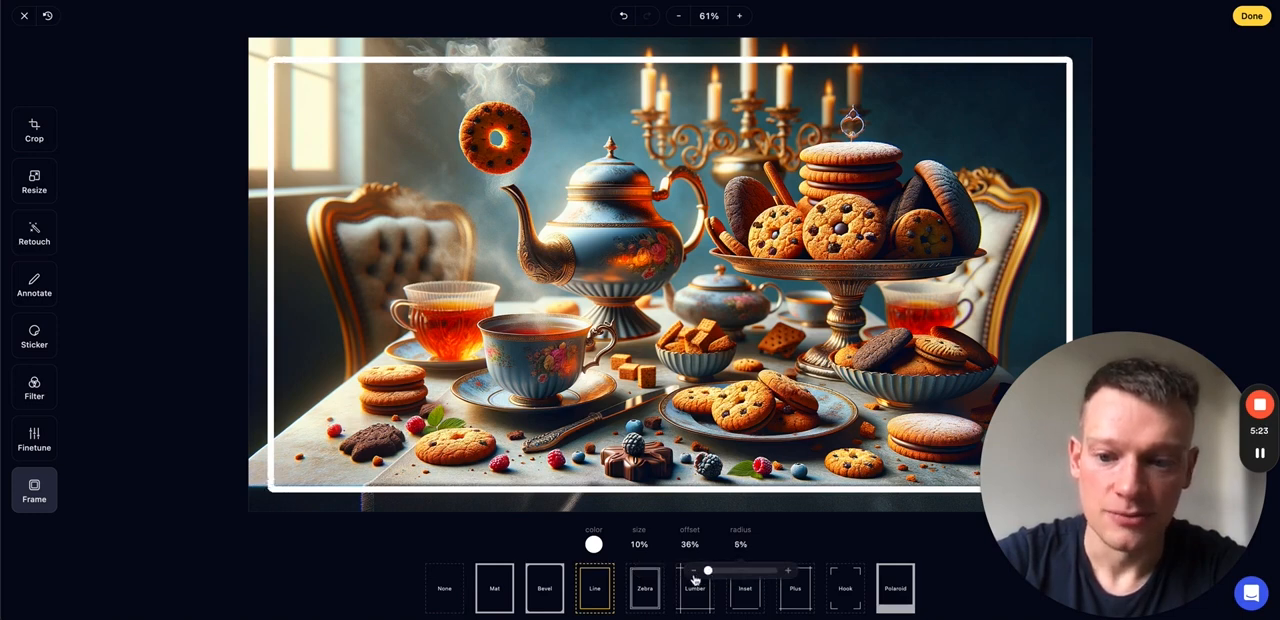
# - Try blue shades for the frame, colour it dark navy and slightly lower the colour's opacity
pyautogui.click(593, 544)
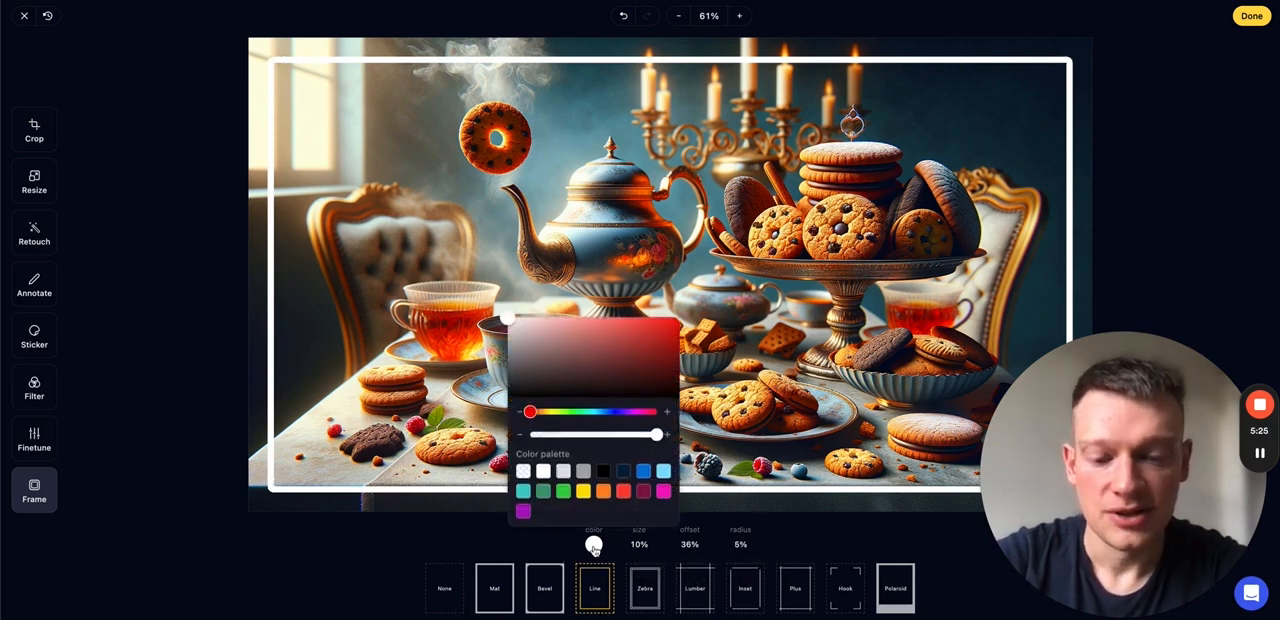
pyautogui.click(644, 476)
pyautogui.click(625, 477)
pyautogui.click(663, 477)
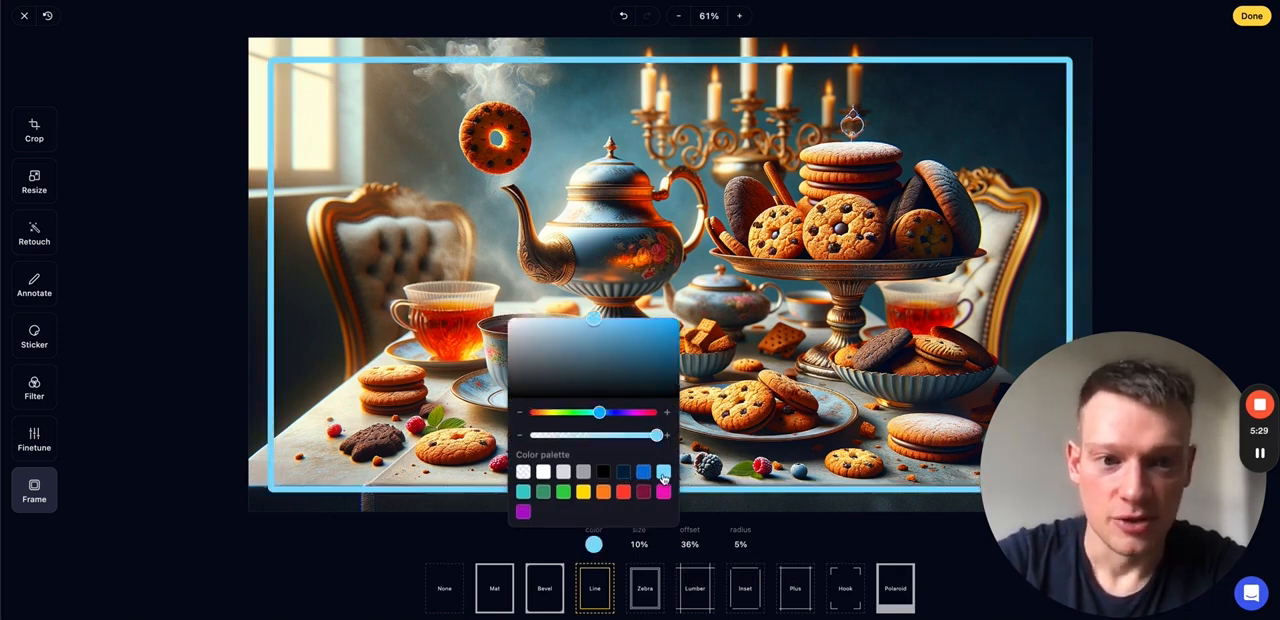
pyautogui.click(623, 477)
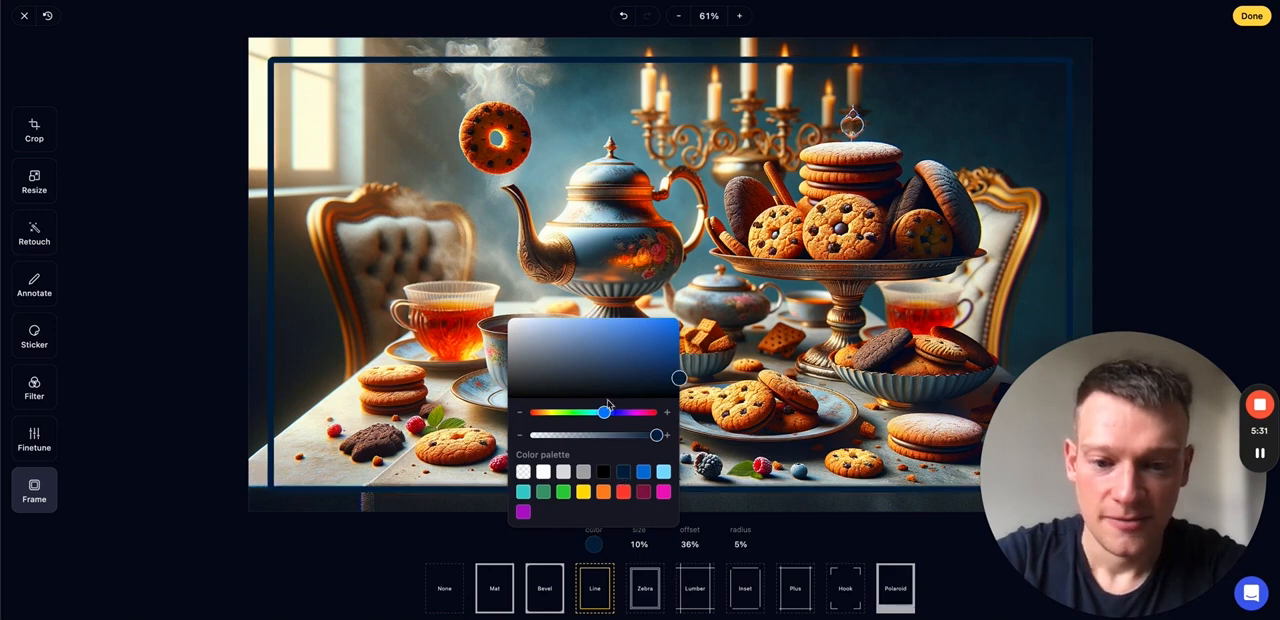
pyautogui.moveTo(655, 436)
pyautogui.mouseDown()
pyautogui.moveTo(615, 438)
pyautogui.moveTo(645, 437)
pyautogui.mouseUp()
pyautogui.click(367, 582)
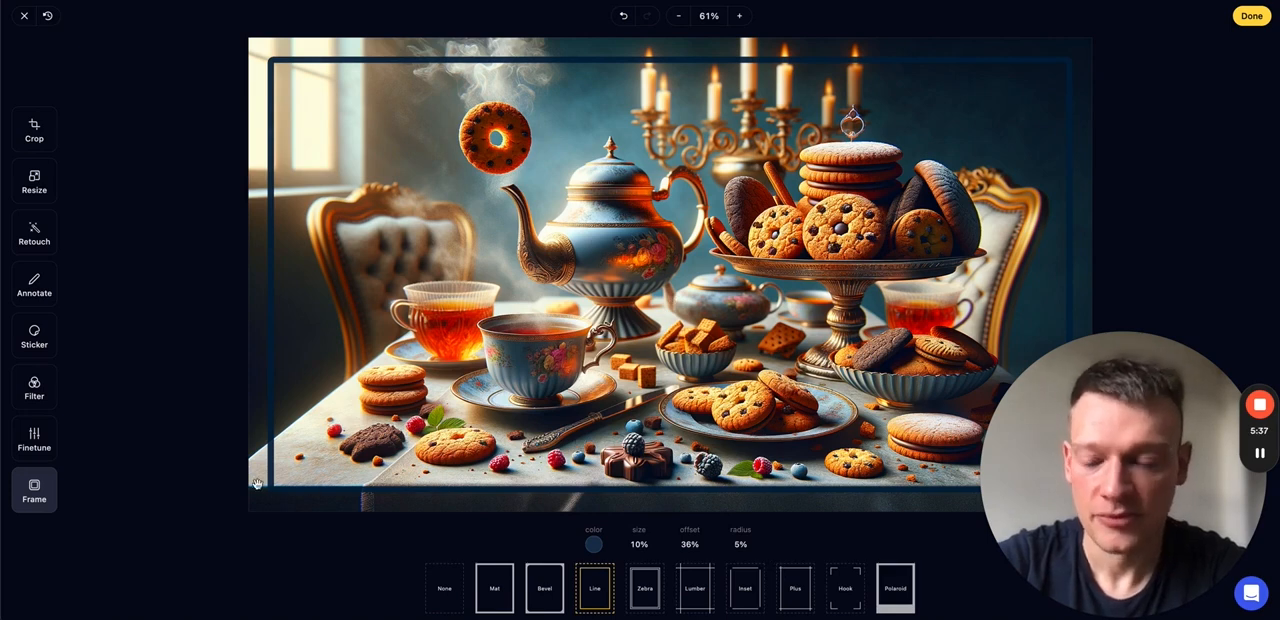
# - Try the Zebra, Lumber and Inset frames and apply the Plus frame to the image
pyautogui.click(652, 594)
pyautogui.click(696, 600)
pyautogui.click(750, 595)
pyautogui.click(795, 590)
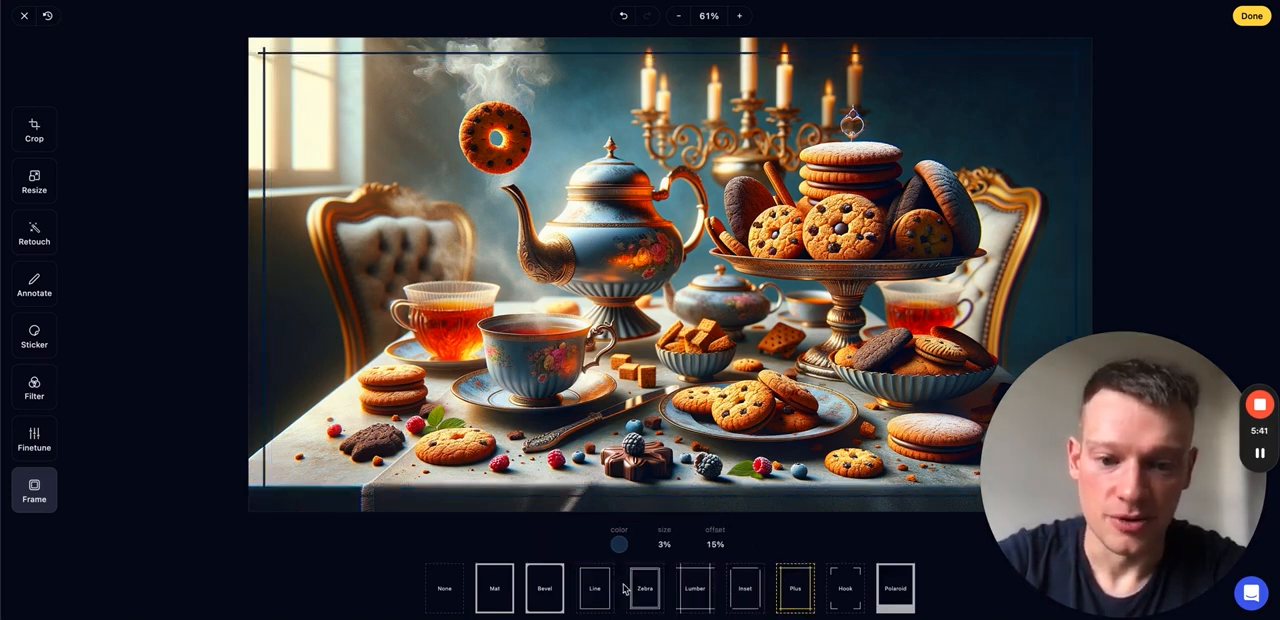
# - Replace the Plus frame on the image with the Bevel frame
pyautogui.click(598, 592)
pyautogui.click(551, 598)
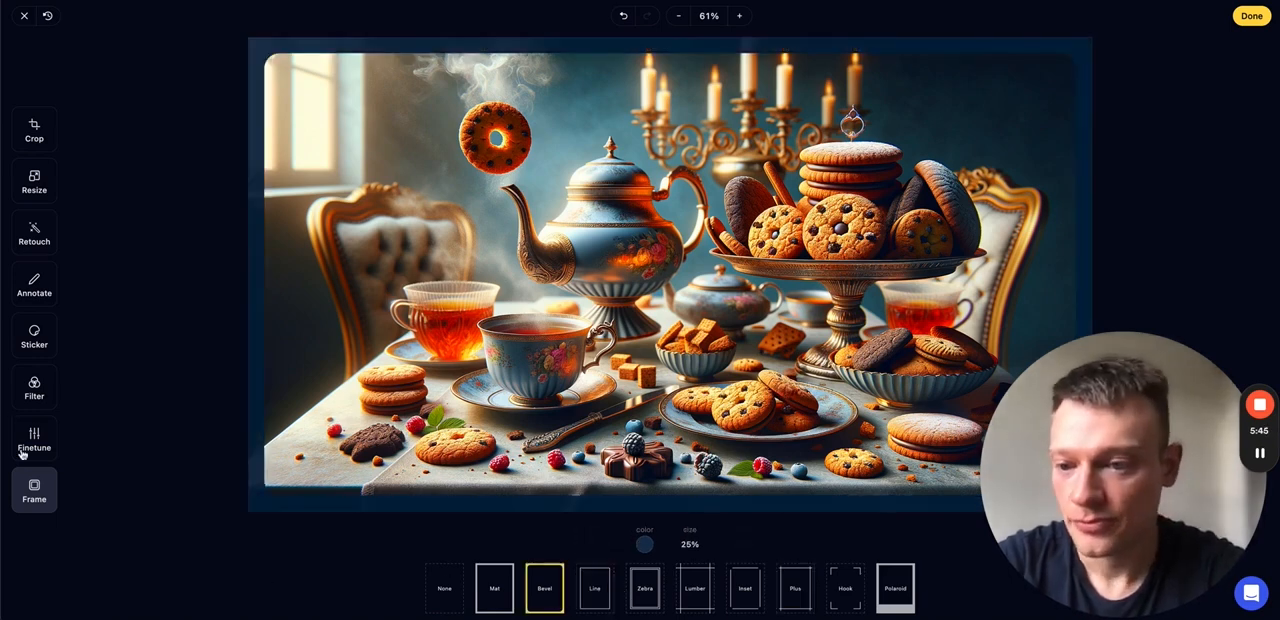
# - Add the dealai-icon.png logo from the Downloads folder to the image as a sticker
pyautogui.click(38, 334)
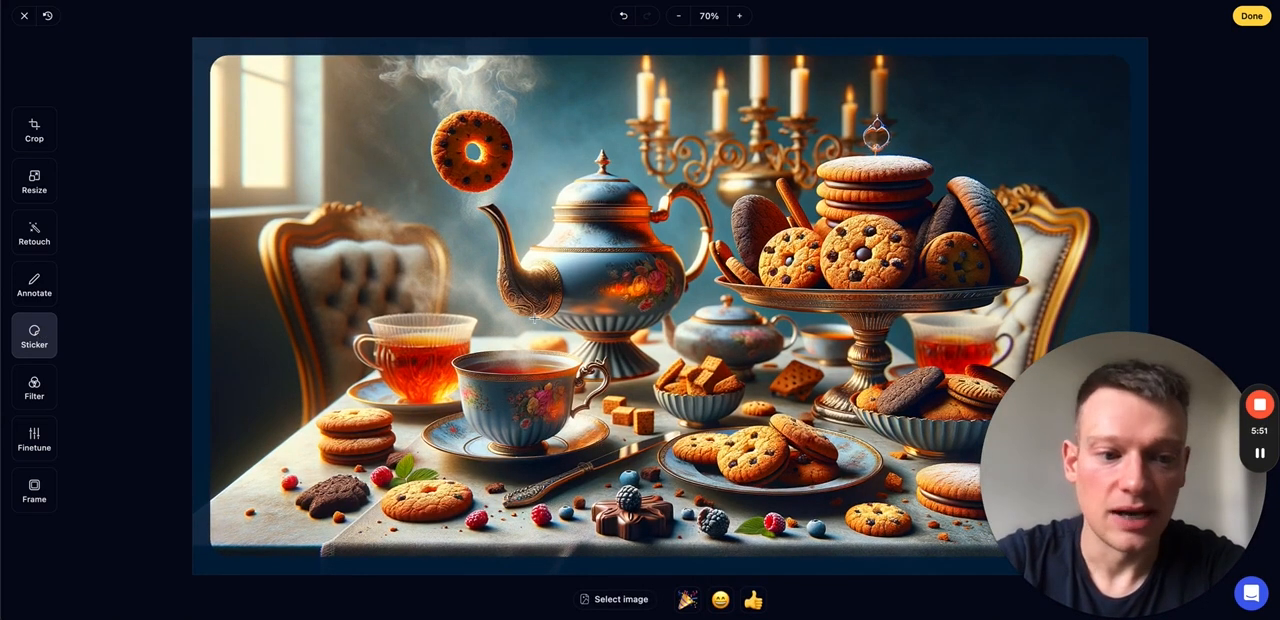
pyautogui.click(606, 600)
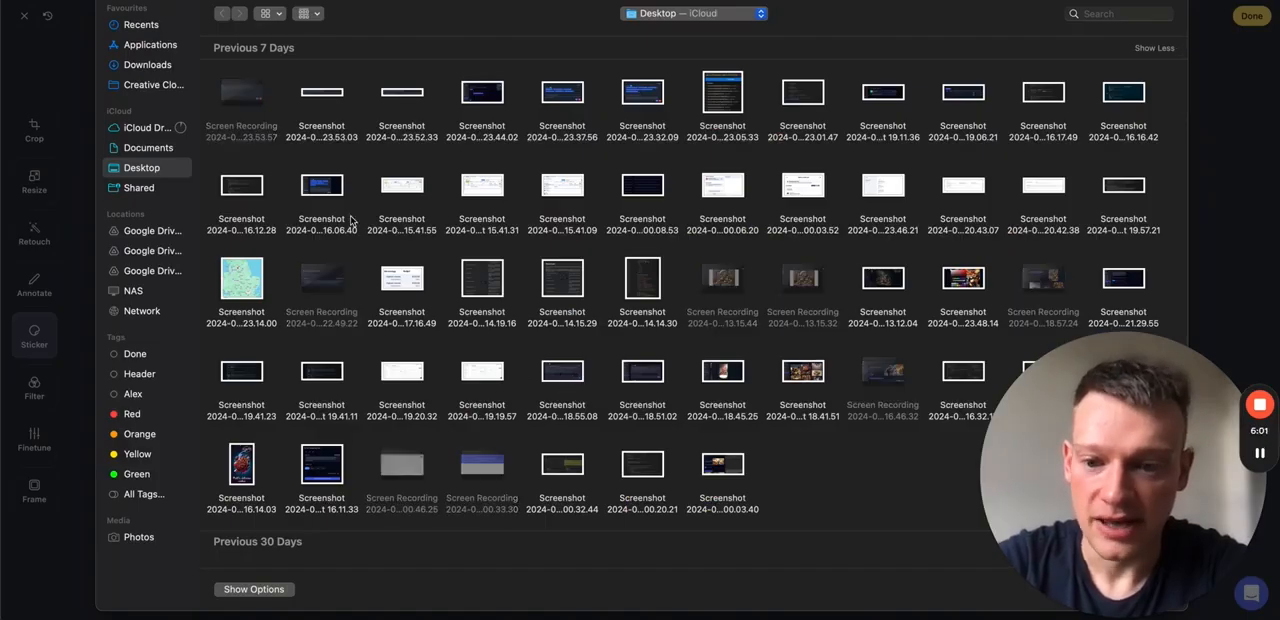
pyautogui.click(147, 67)
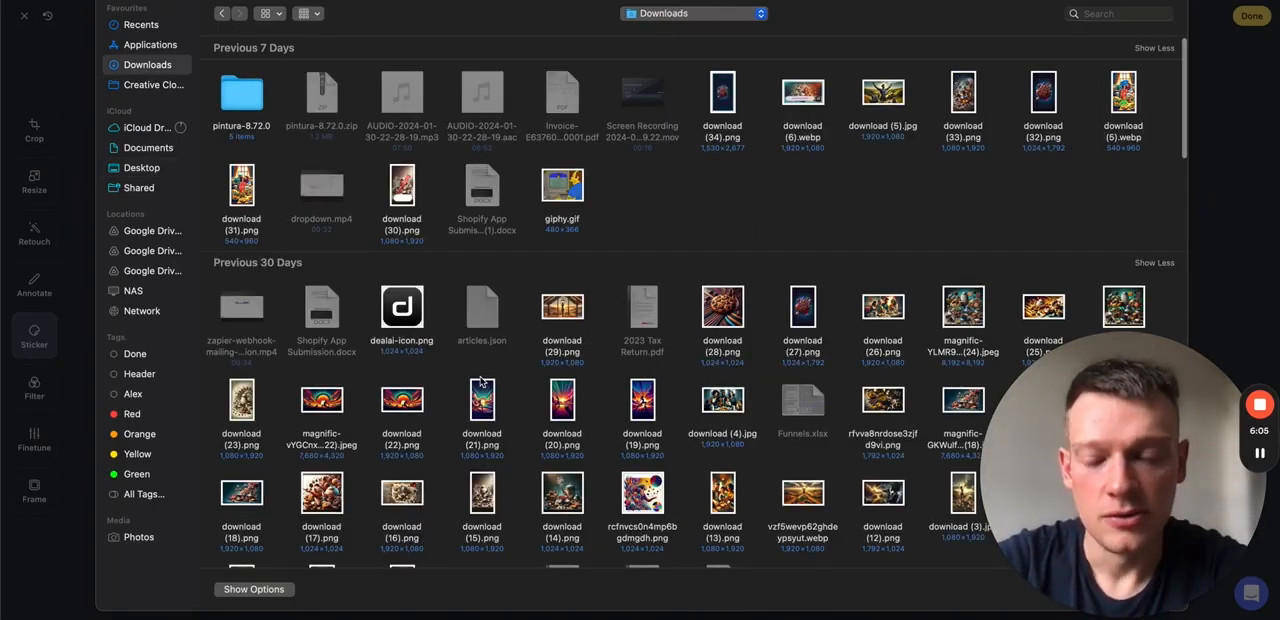
pyautogui.doubleClick(405, 310)
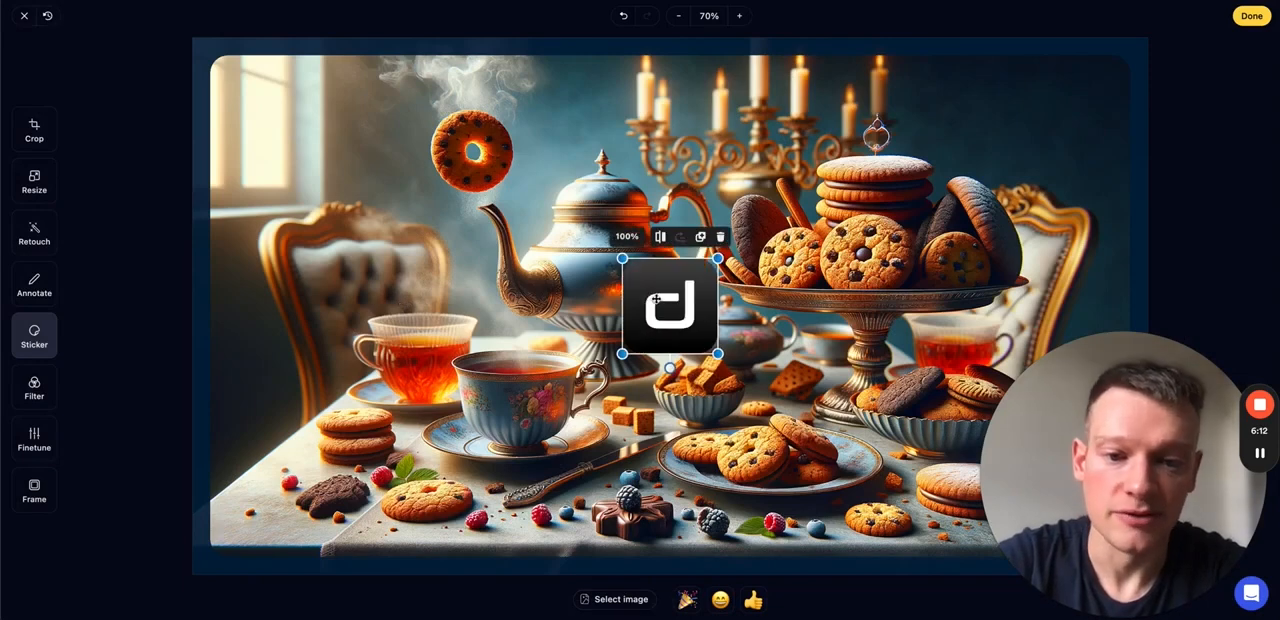
pyautogui.click(585, 299)
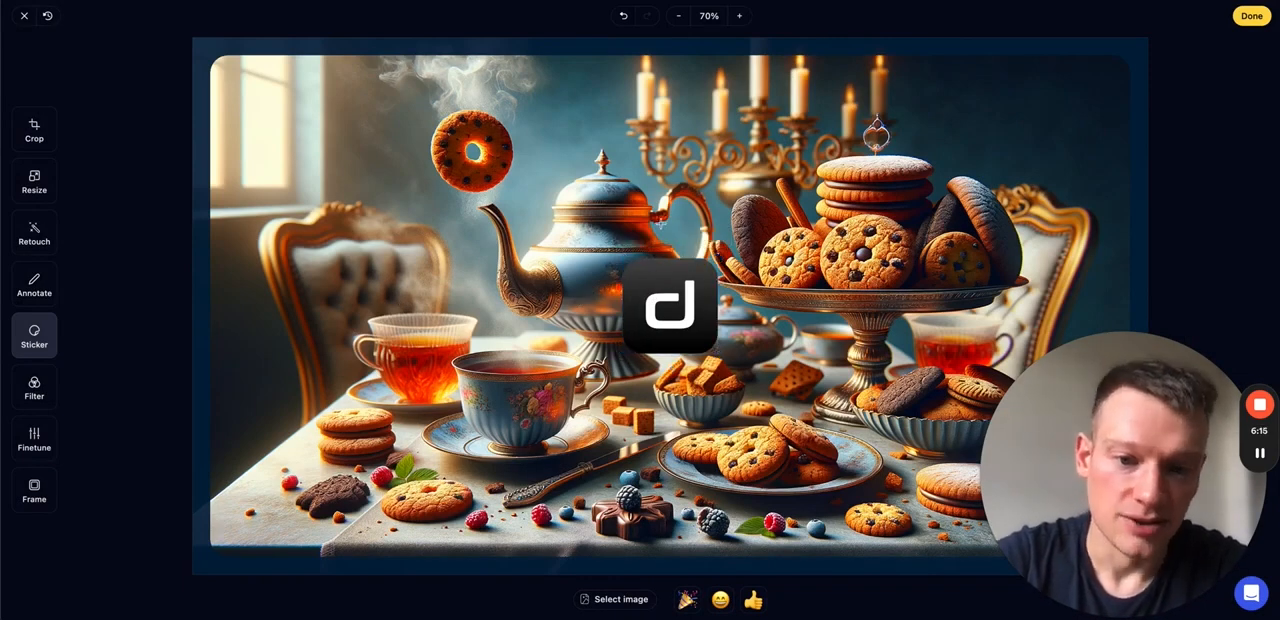
# - Move the logo sticker to the lower-left corner of the image and enlarge it
pyautogui.click(676, 300)
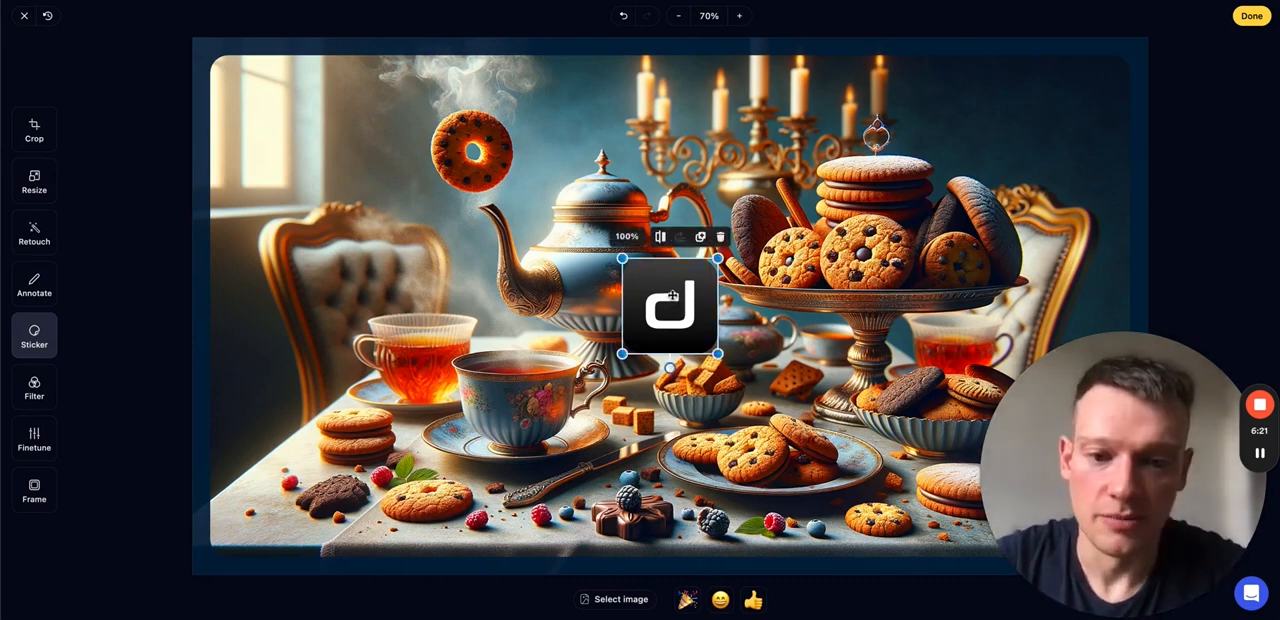
pyautogui.moveTo(676, 298); pyautogui.dragTo(271, 486)
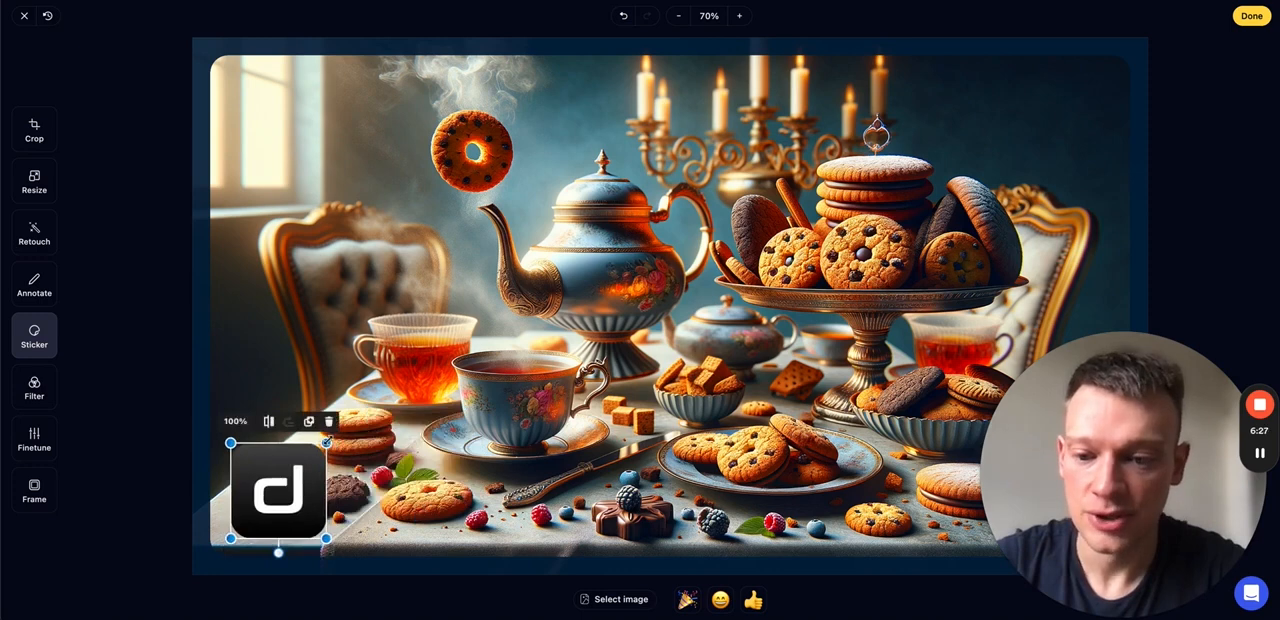
pyautogui.moveTo(326, 442)
pyautogui.mouseDown()
pyautogui.moveTo(388, 381)
pyautogui.moveTo(339, 449)
pyautogui.moveTo(320, 449)
pyautogui.moveTo(524, 438)
pyautogui.moveTo(470, 438)
pyautogui.moveTo(612, 342)
pyautogui.moveTo(545, 386)
pyautogui.moveTo(318, 451)
pyautogui.mouseUp()
# - Try rotating the logo sticker slightly and flipping it horizontally, and undo both changes
pyautogui.moveTo(290, 551); pyautogui.dragTo(318, 552)
pyautogui.click(290, 366)
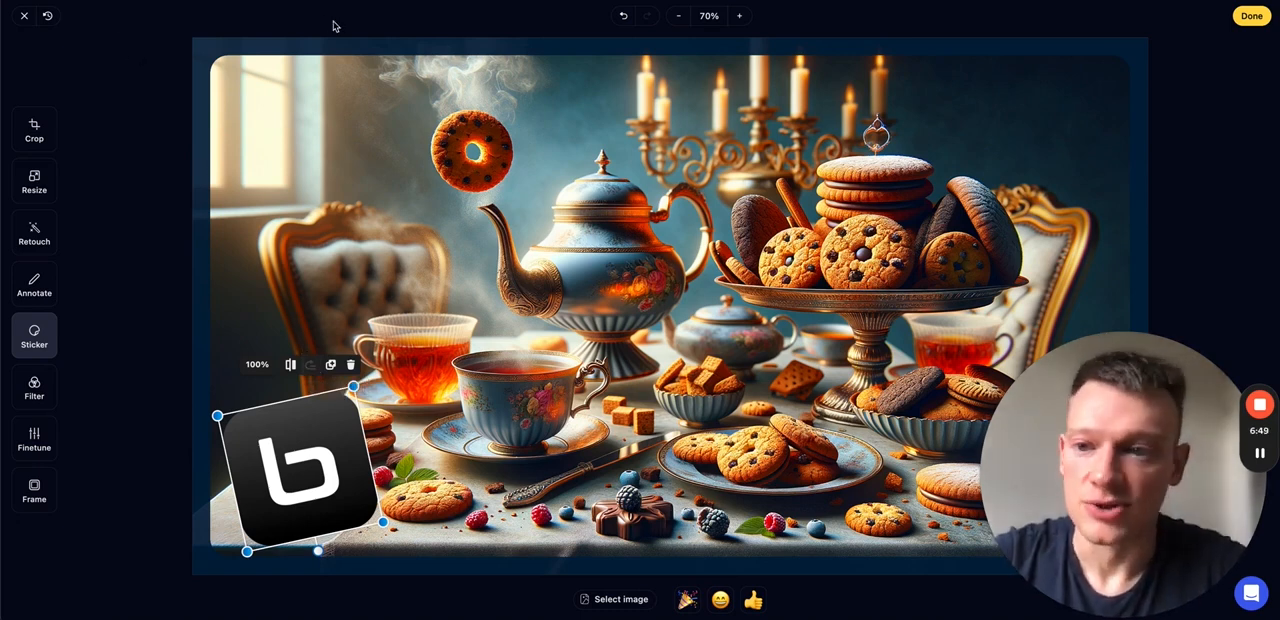
pyautogui.click(624, 16)
pyautogui.click(624, 16)
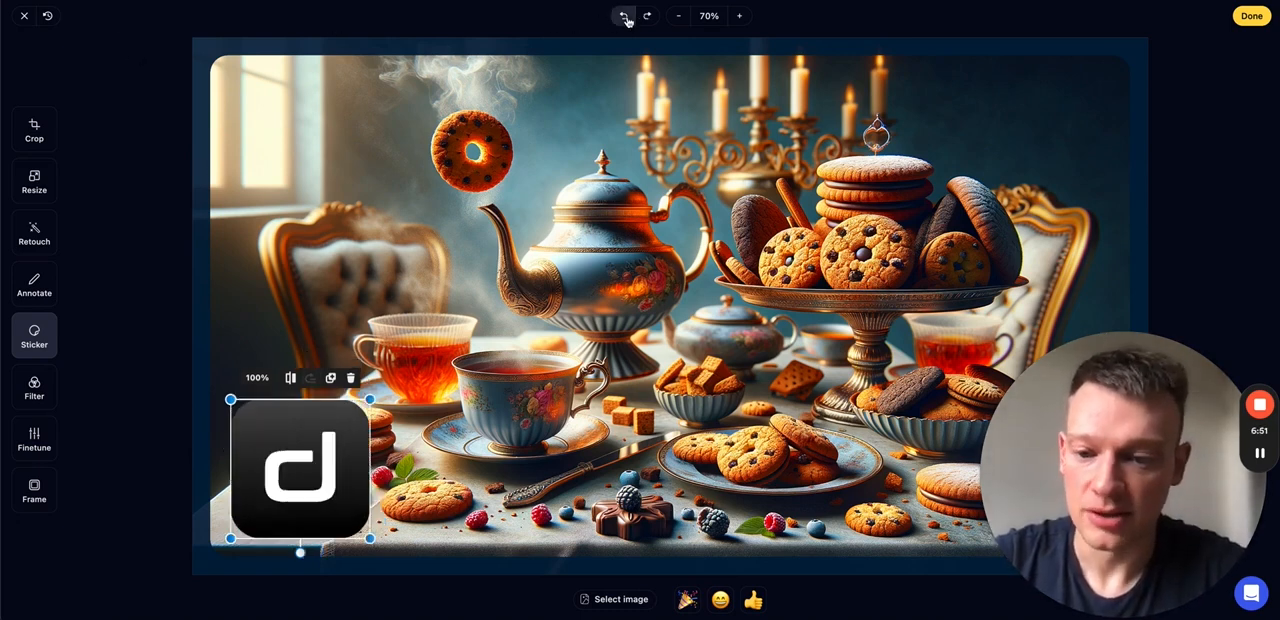
pyautogui.click(401, 393)
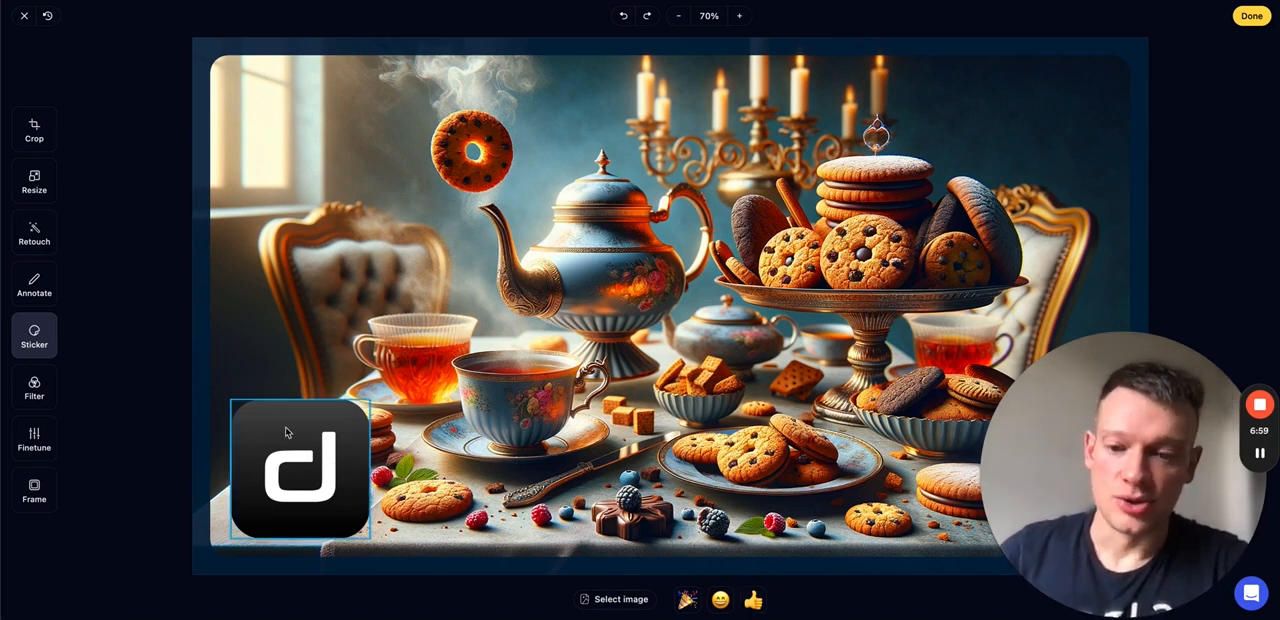
# - Draw a white rectangle without outline and with a 19% corner radius beside the logo, across the lower part of the image
pyautogui.click(34, 283)
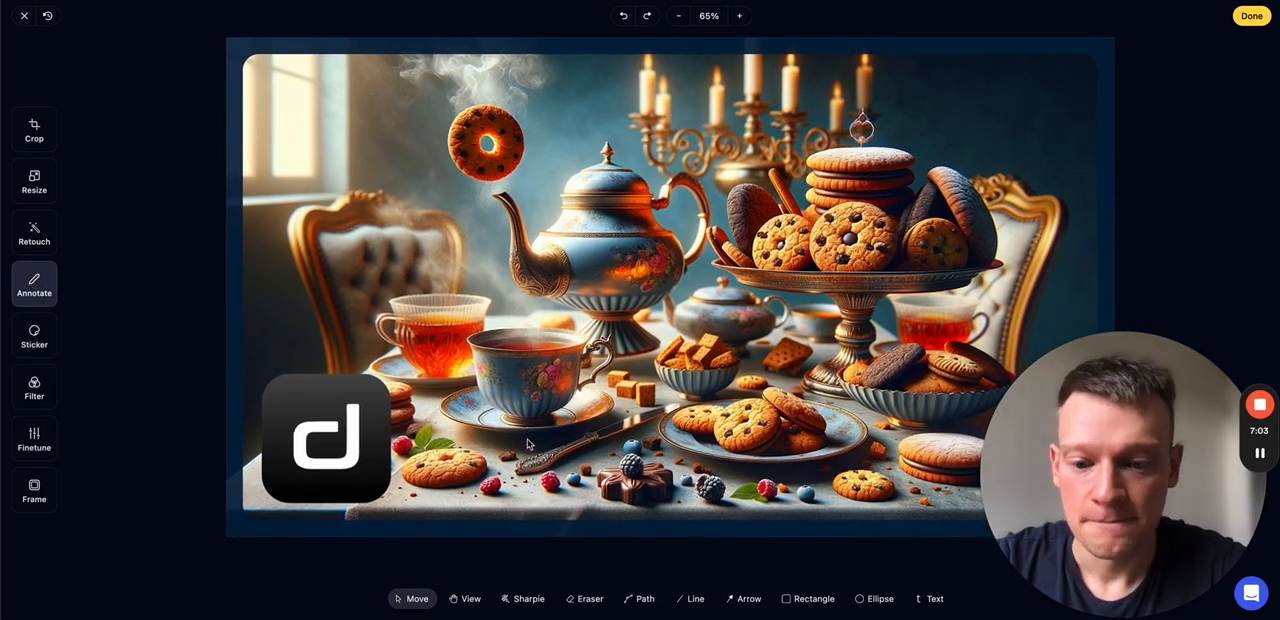
pyautogui.click(790, 597)
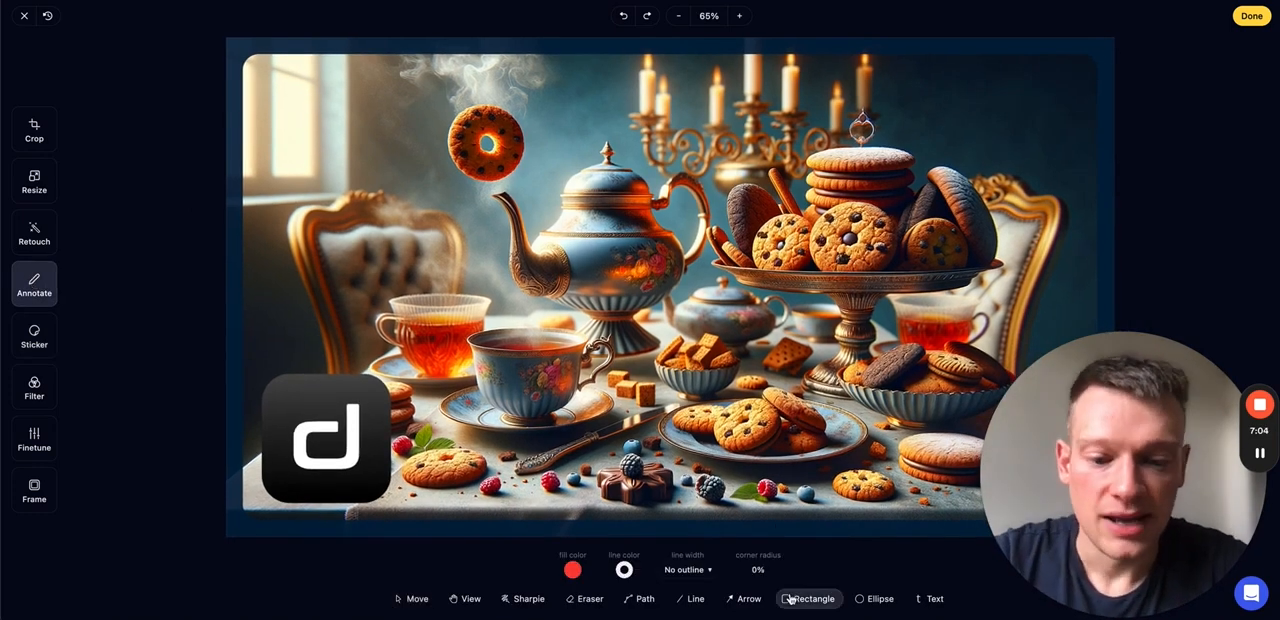
pyautogui.click(573, 570)
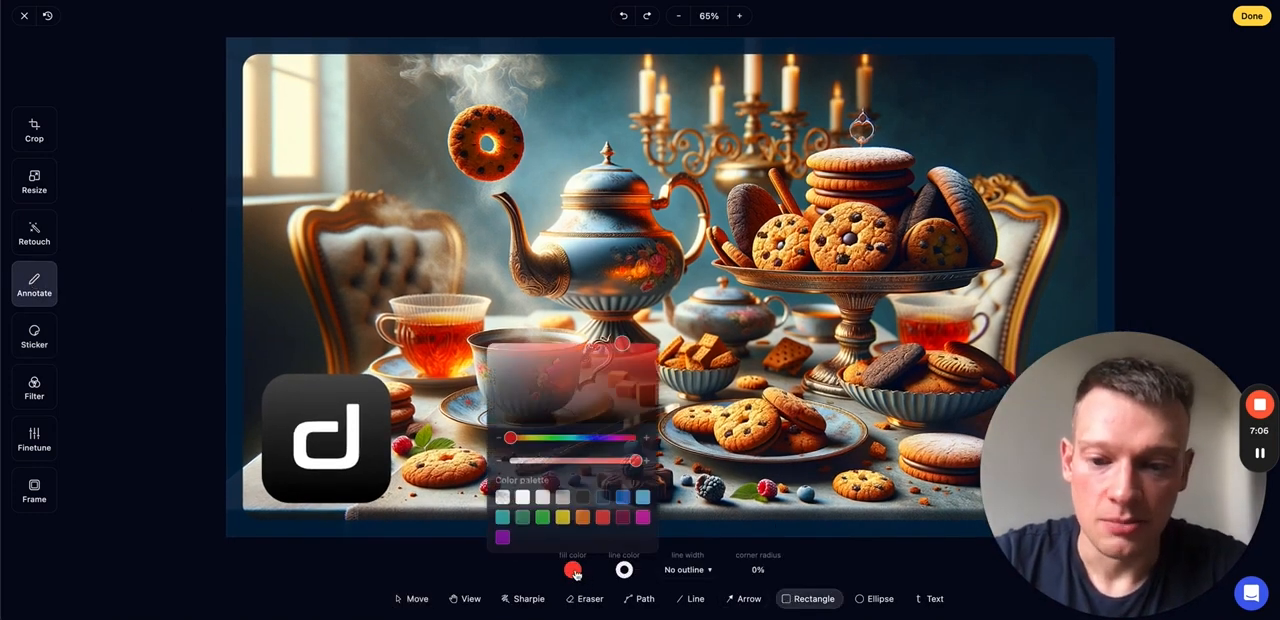
pyautogui.click(521, 497)
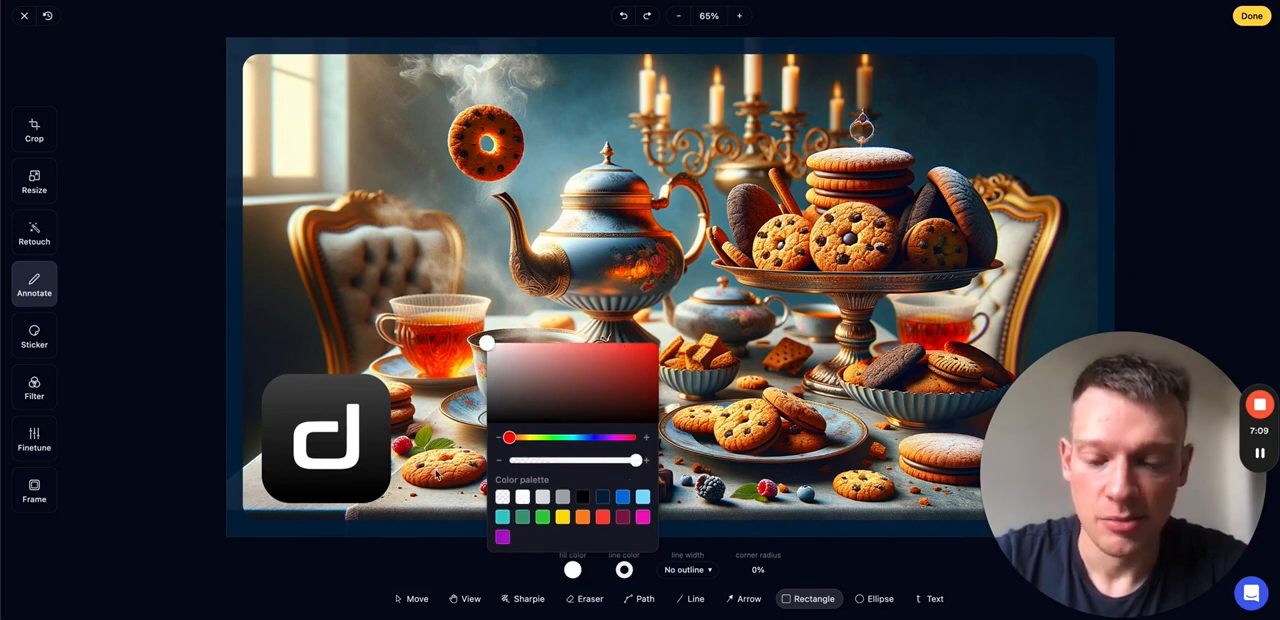
pyautogui.click(653, 557)
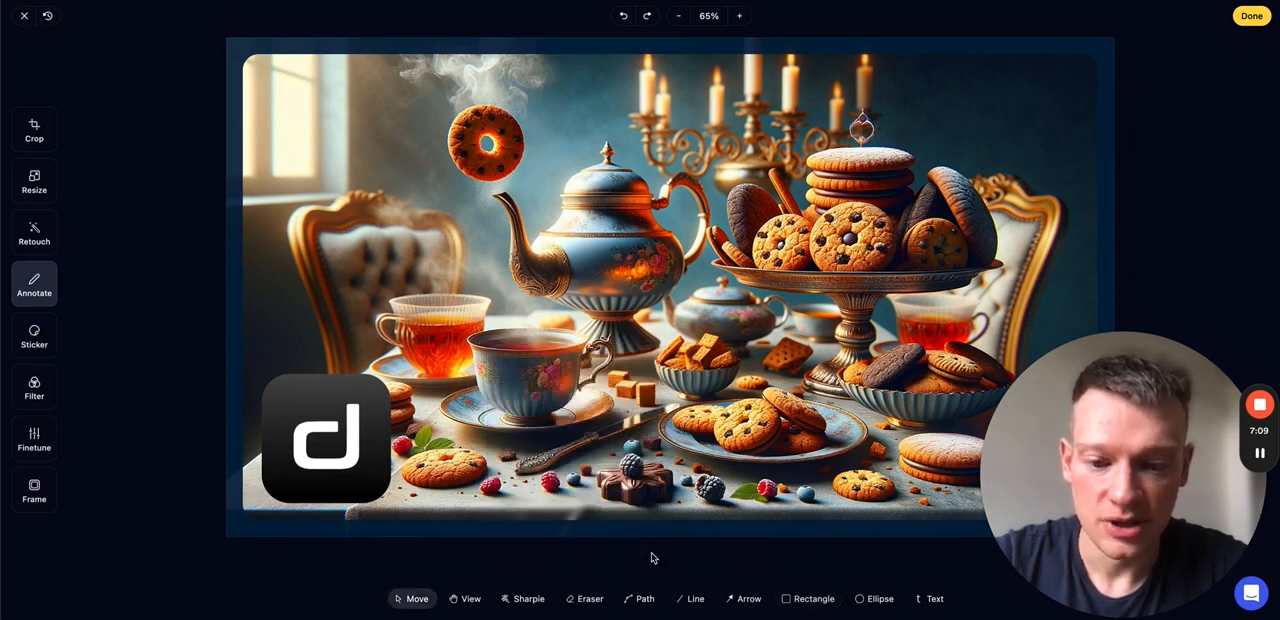
pyautogui.click(795, 600)
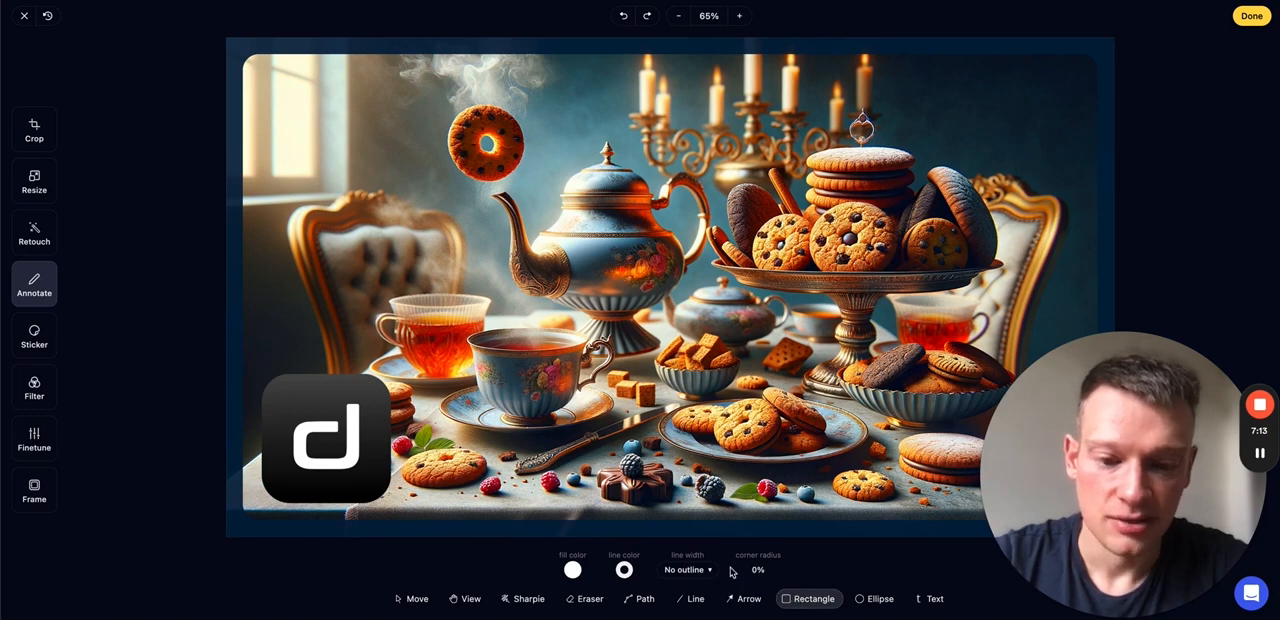
pyautogui.click(757, 570)
pyautogui.moveTo(732, 598); pyautogui.dragTo(735, 598)
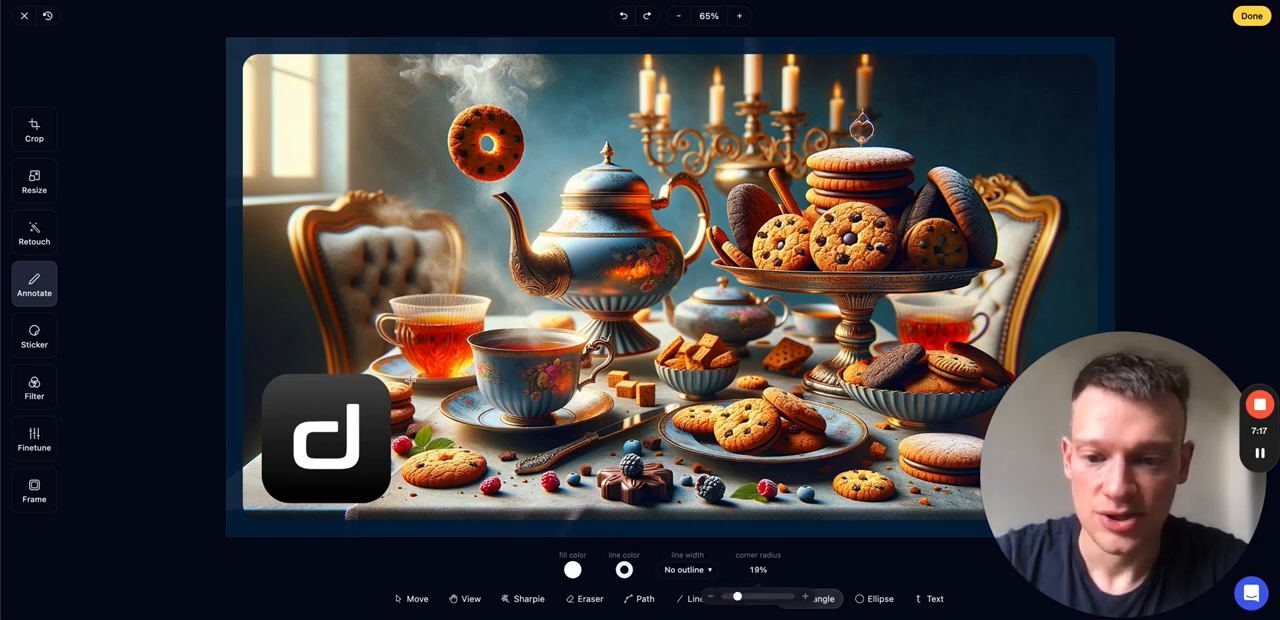
pyautogui.moveTo(411, 378); pyautogui.dragTo(1054, 491)
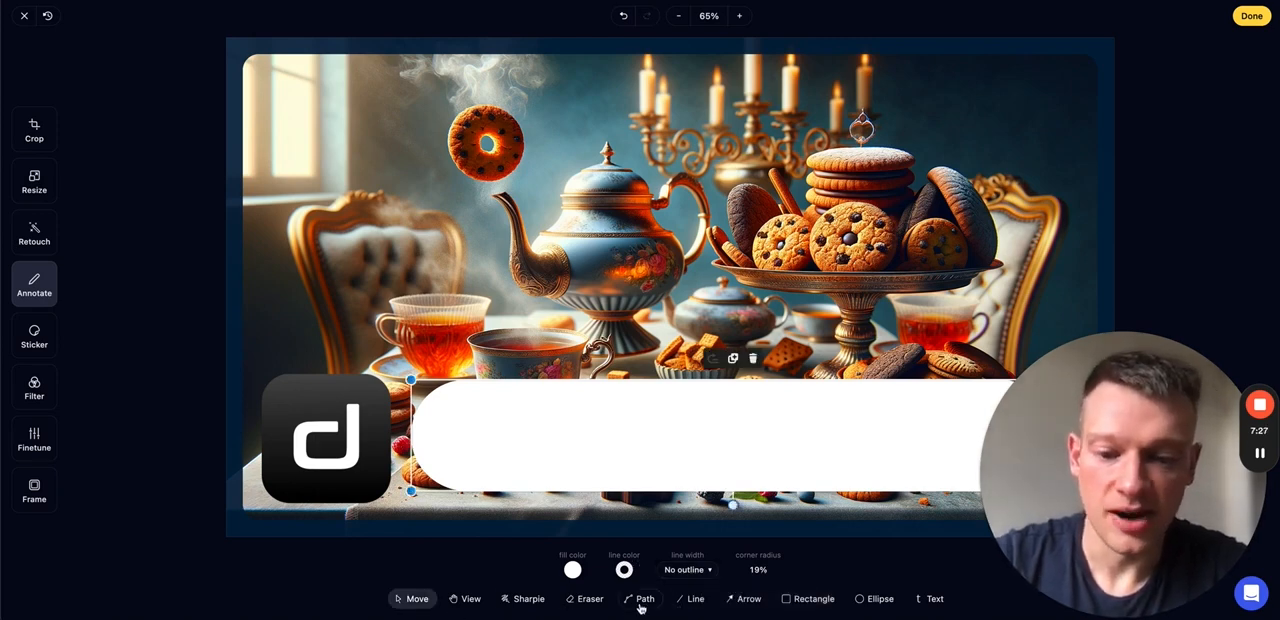
# - Add the text "Matt's Delicious Cookies" to the image in a dark navy font colour
pyautogui.click(928, 599)
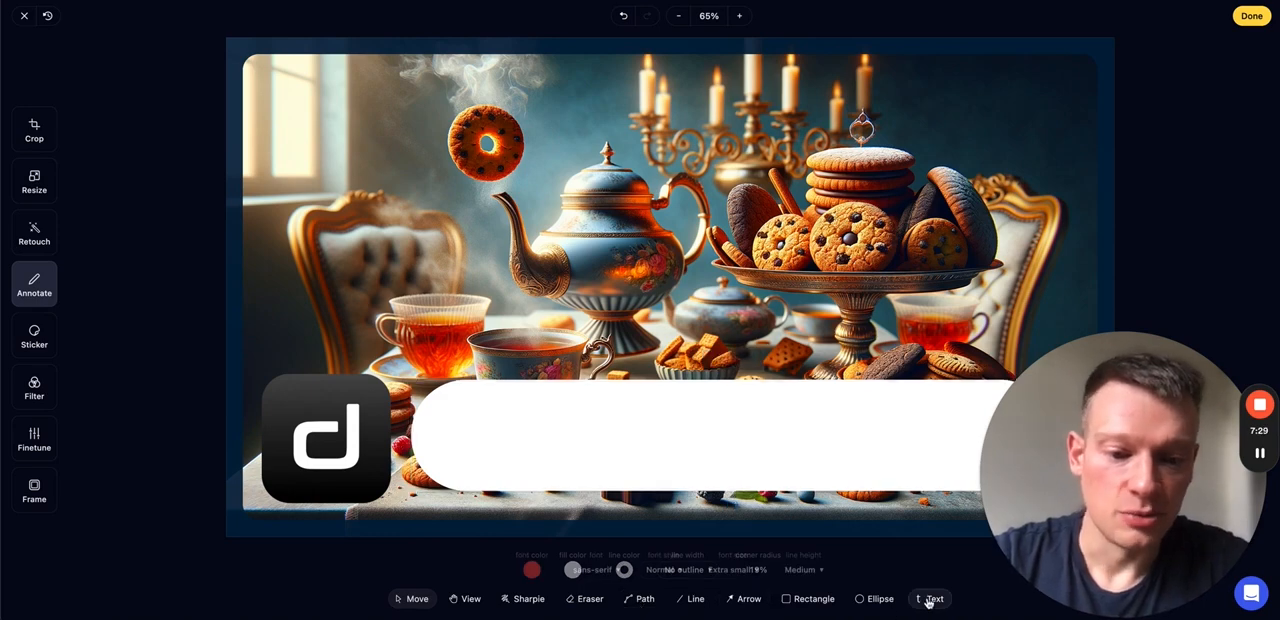
pyautogui.click(531, 569)
pyautogui.click(561, 497)
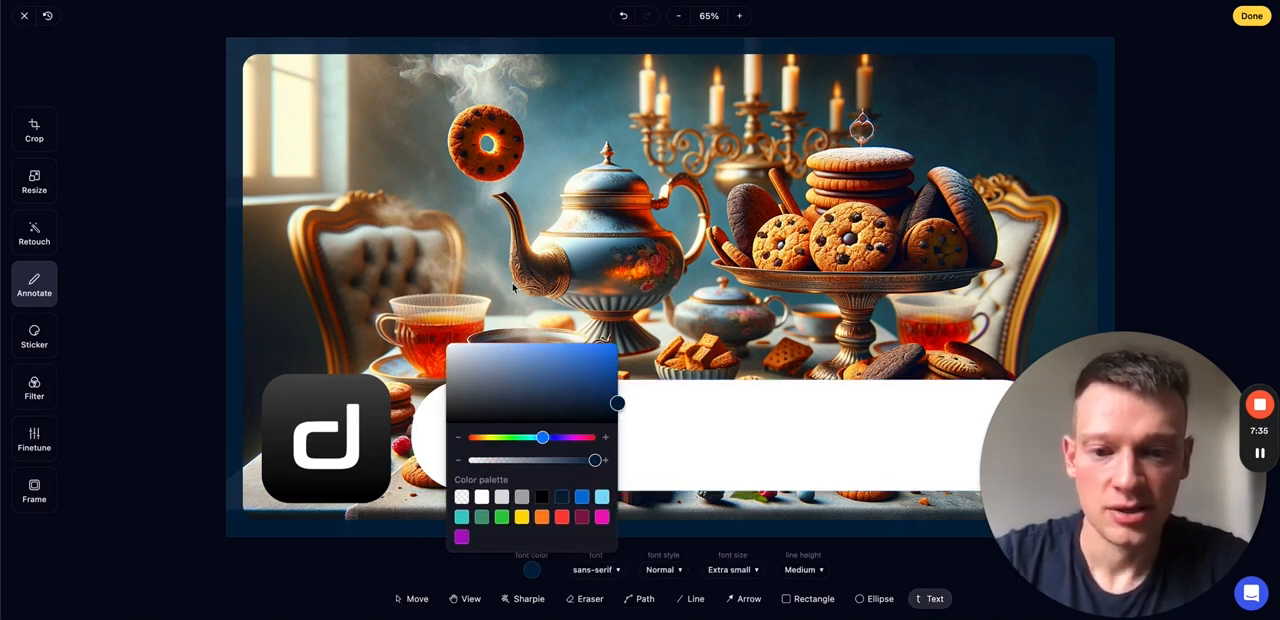
pyautogui.click(480, 306)
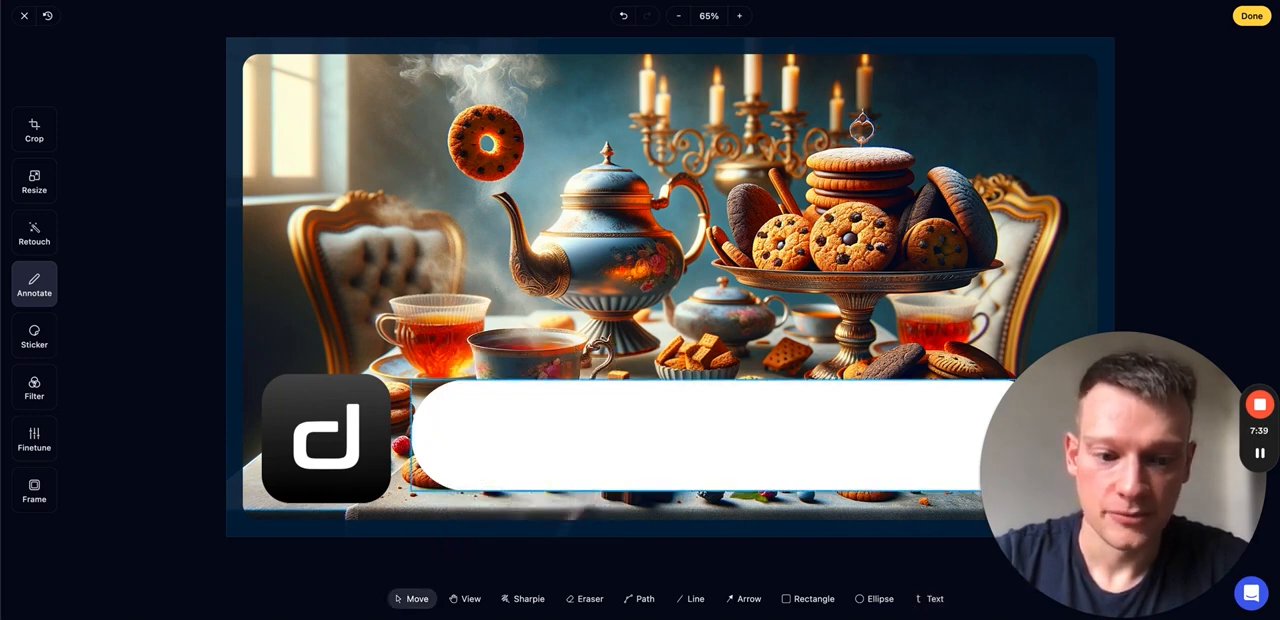
pyautogui.click(930, 598)
pyautogui.click(466, 268)
pyautogui.write("Matt's")
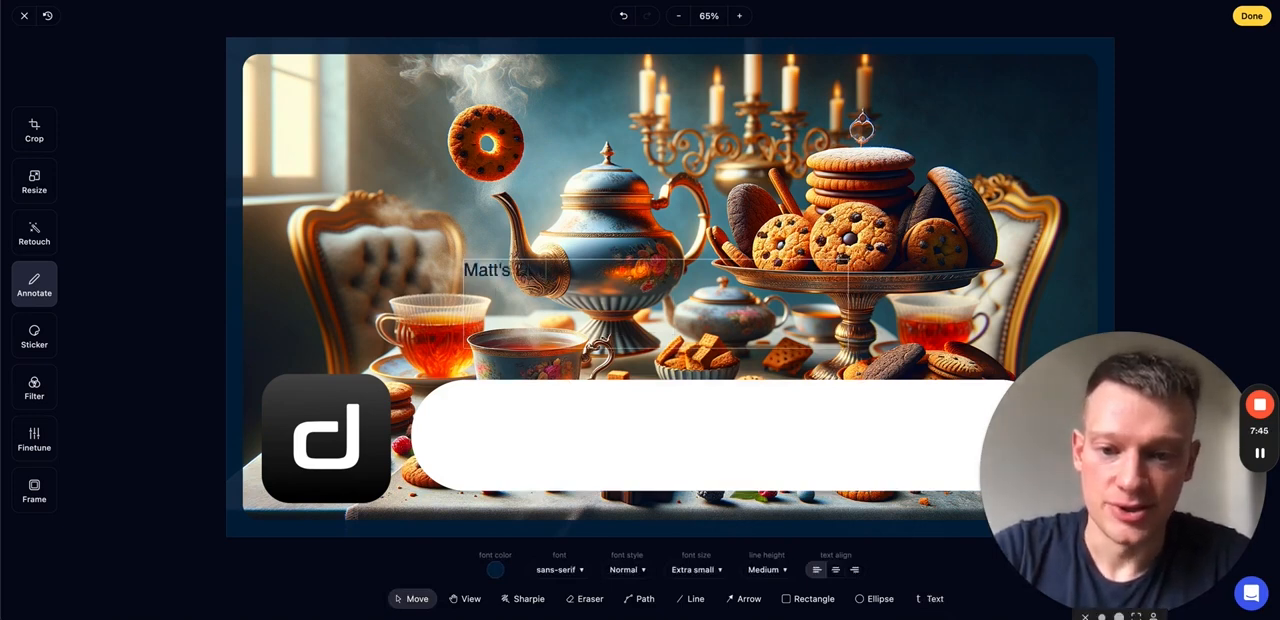
pyautogui.write(' Delicious Cookies')
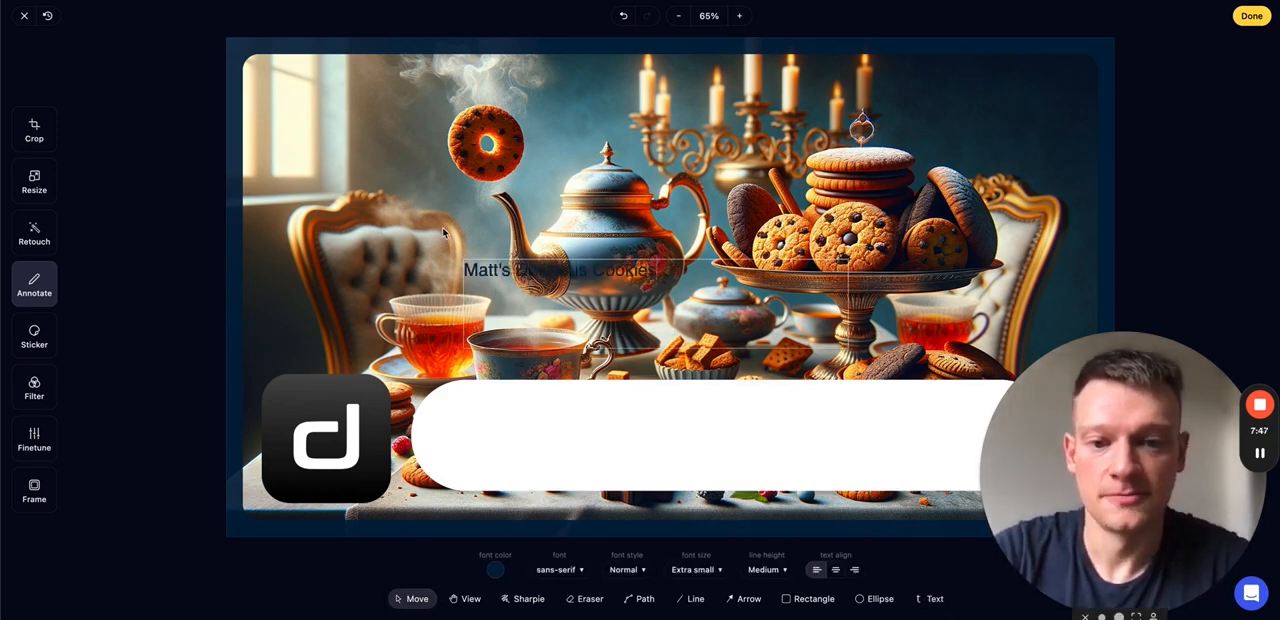
# - Move the text from the middle of the image onto the white rectangle
pyautogui.click(490, 282)
pyautogui.click(482, 270)
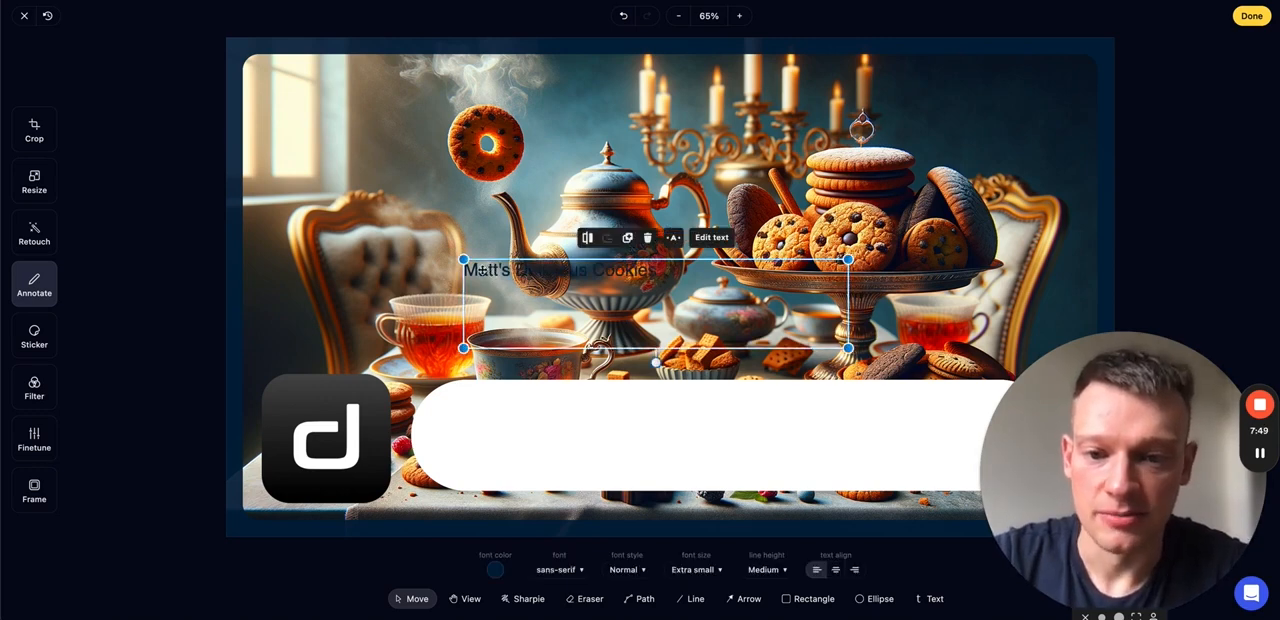
pyautogui.moveTo(482, 270); pyautogui.dragTo(463, 429)
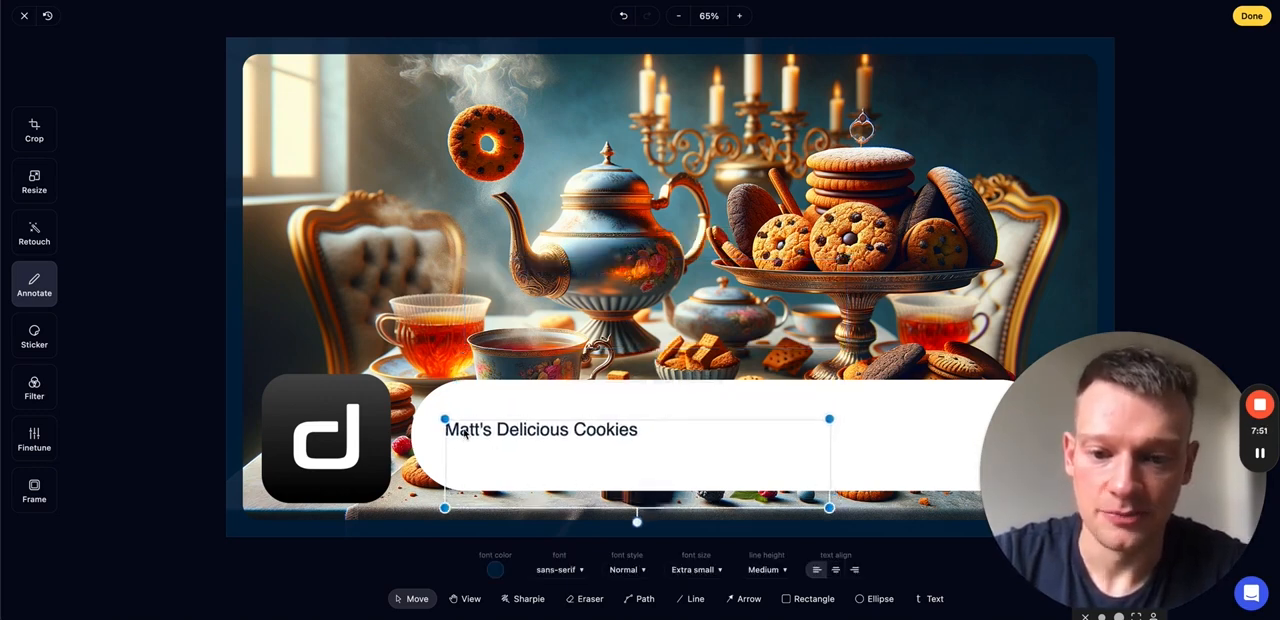
# - Widen the text box, set the font size to Small and centre the text on the white rectangle
pyautogui.click(707, 569)
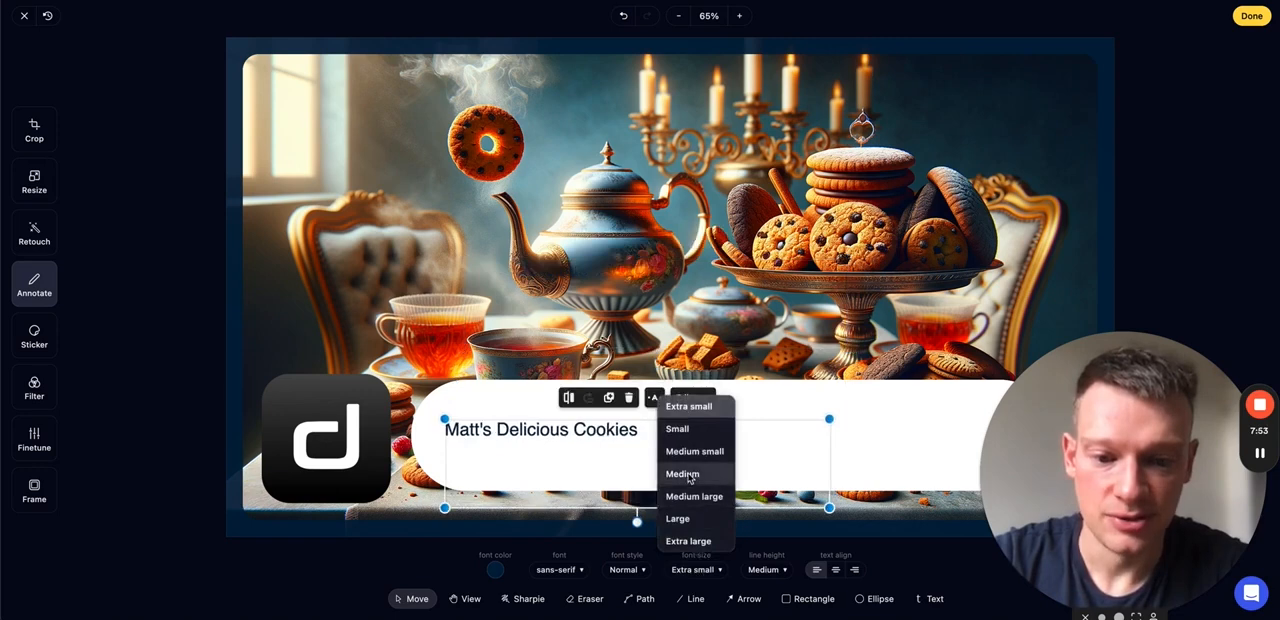
pyautogui.click(688, 478)
pyautogui.click(697, 569)
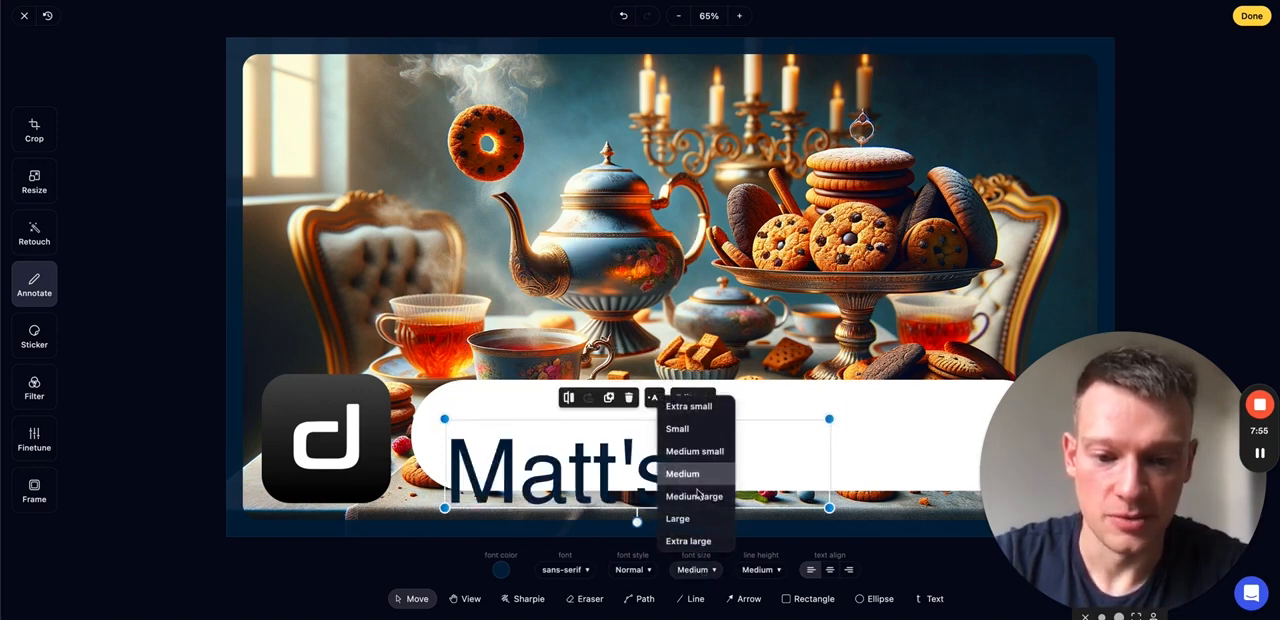
pyautogui.click(700, 452)
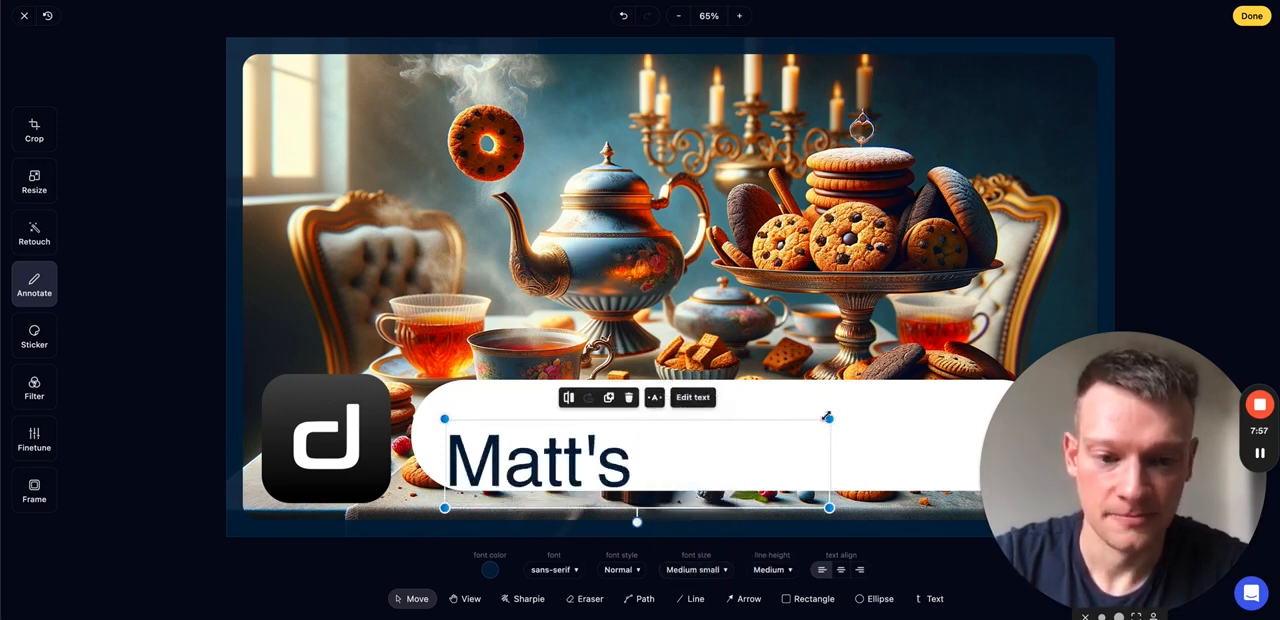
pyautogui.moveTo(829, 418); pyautogui.dragTo(1042, 393)
pyautogui.click(693, 569)
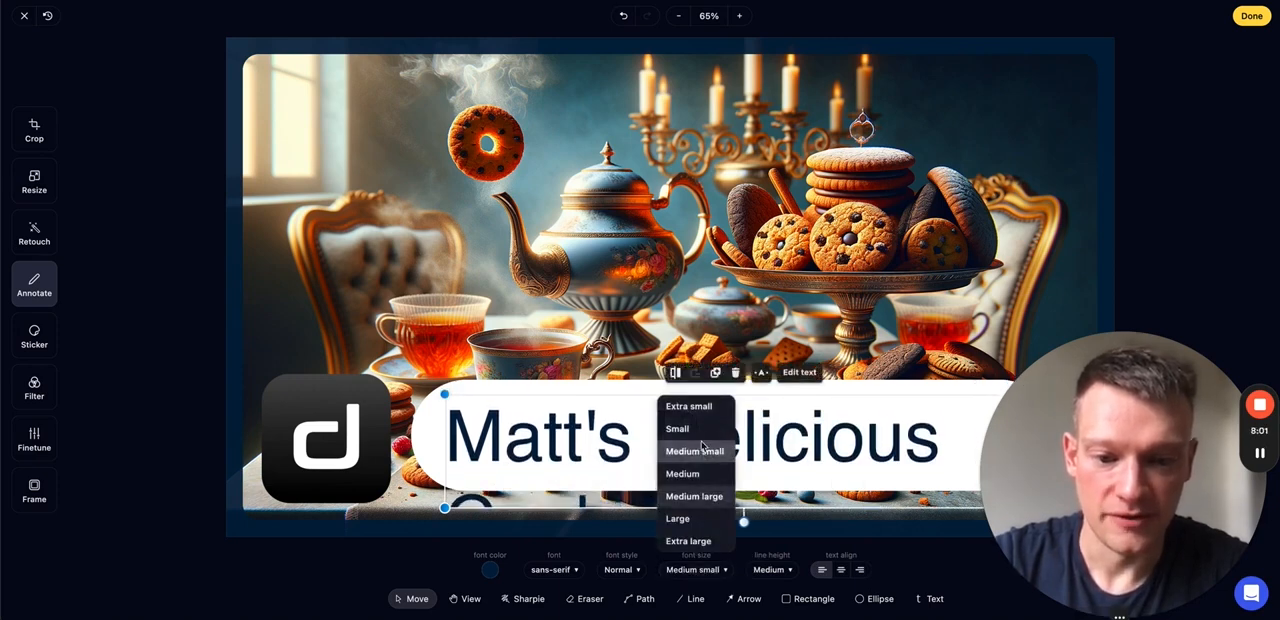
pyautogui.click(697, 432)
pyautogui.moveTo(740, 448); pyautogui.dragTo(769, 446)
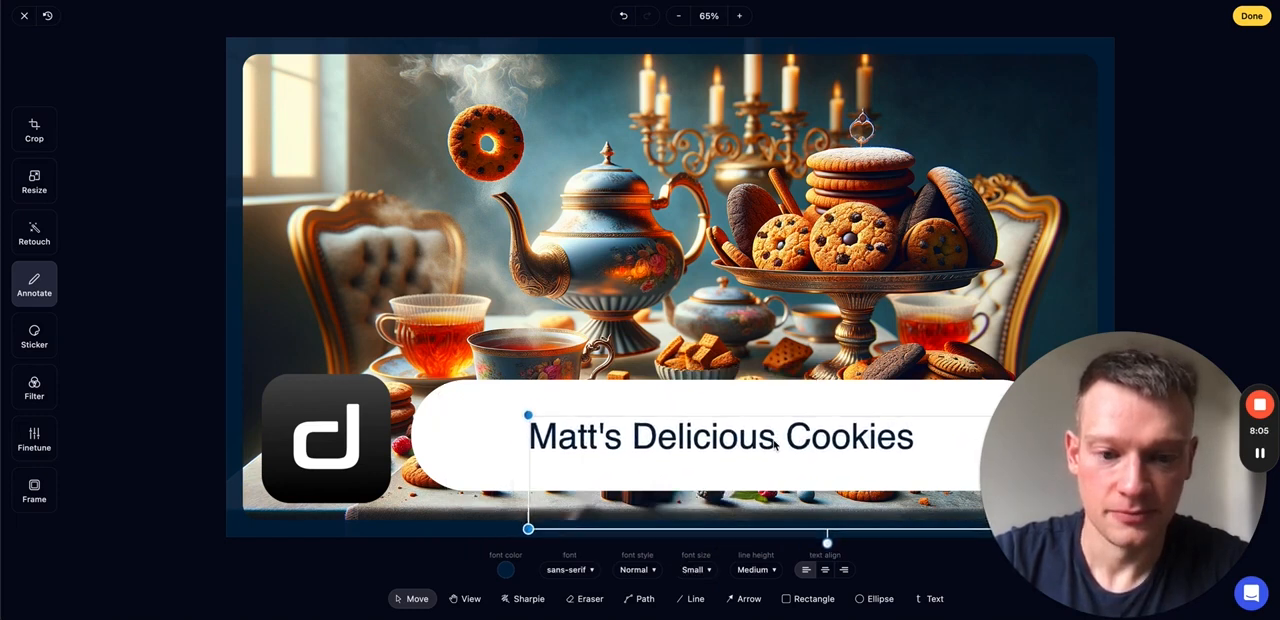
pyautogui.click(656, 338)
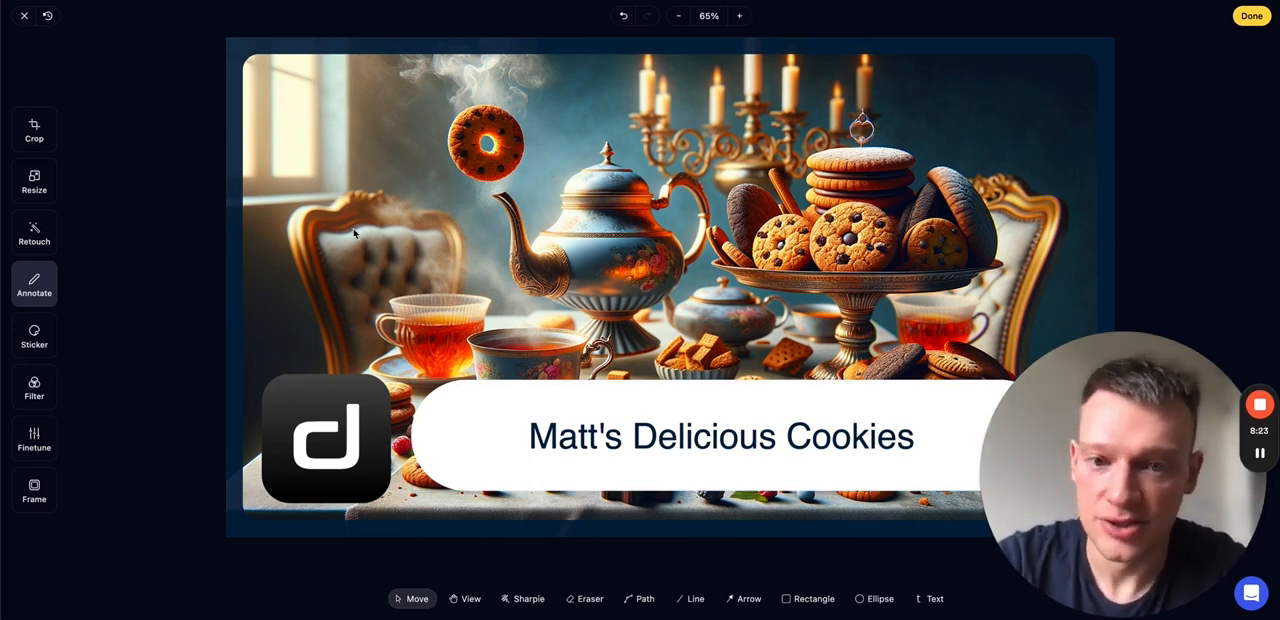
# - Remove the floating cookie above the teapot spout by brushing over it with DEAL.AI Magic Remove
pyautogui.click(33, 239)
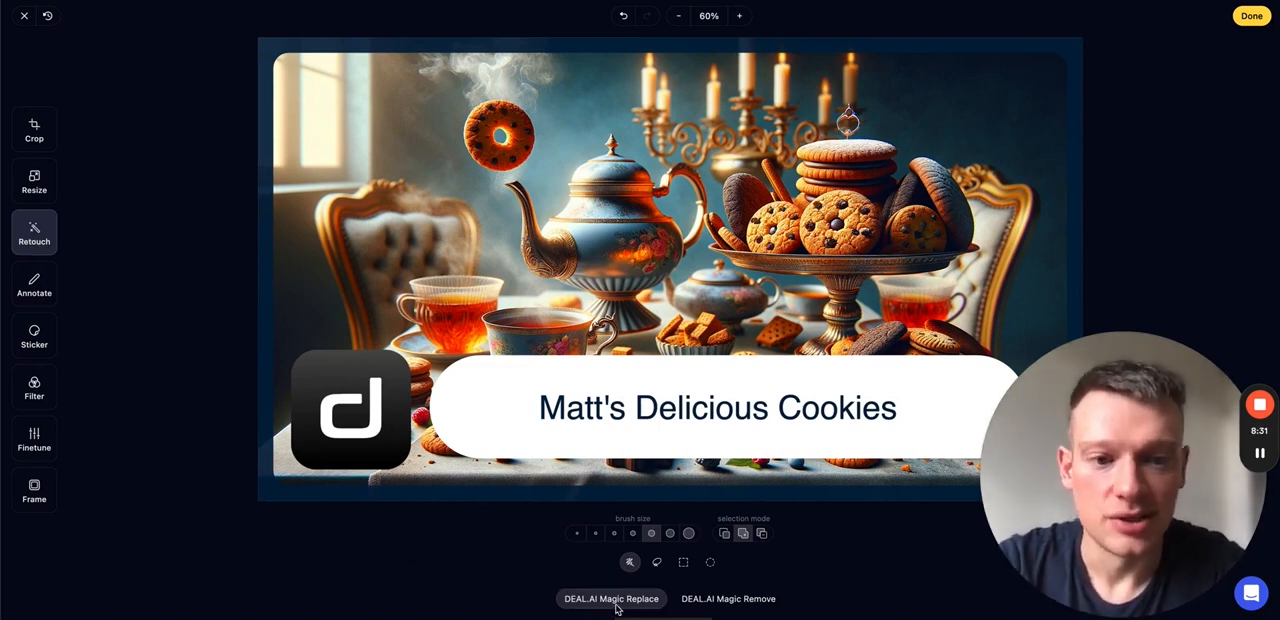
pyautogui.click(728, 599)
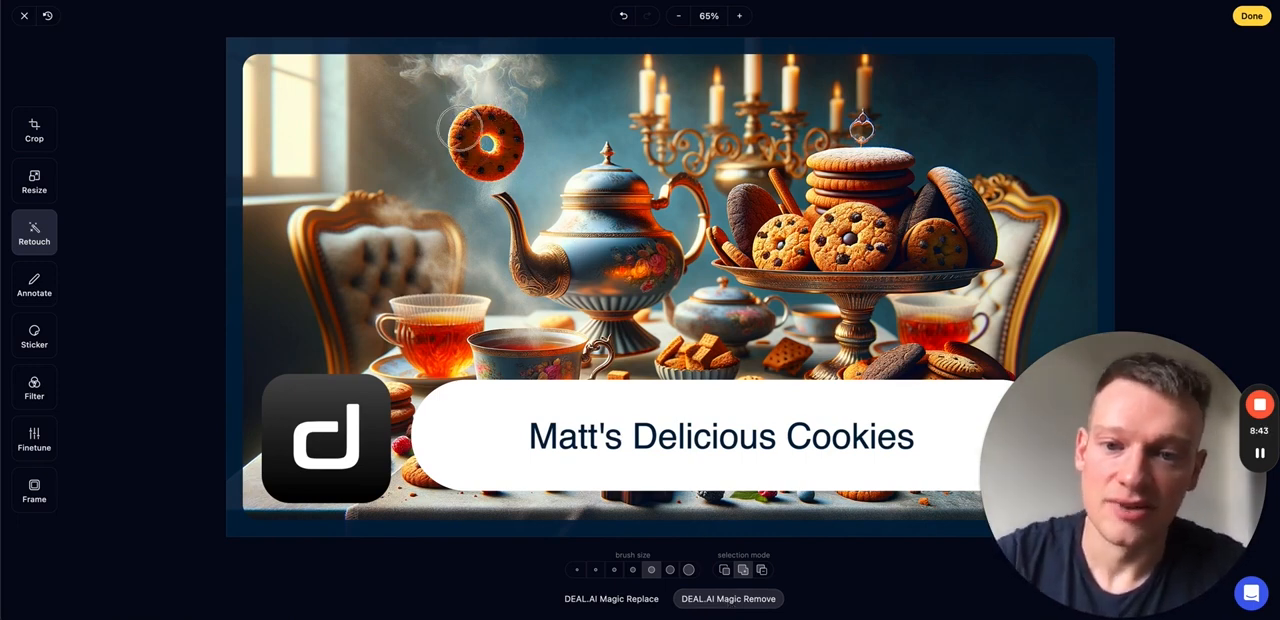
pyautogui.moveTo(462, 128)
pyautogui.mouseDown()
pyautogui.moveTo(490, 112)
pyautogui.moveTo(510, 120)
pyautogui.moveTo(500, 176)
pyautogui.moveTo(478, 170)
pyautogui.mouseUp()
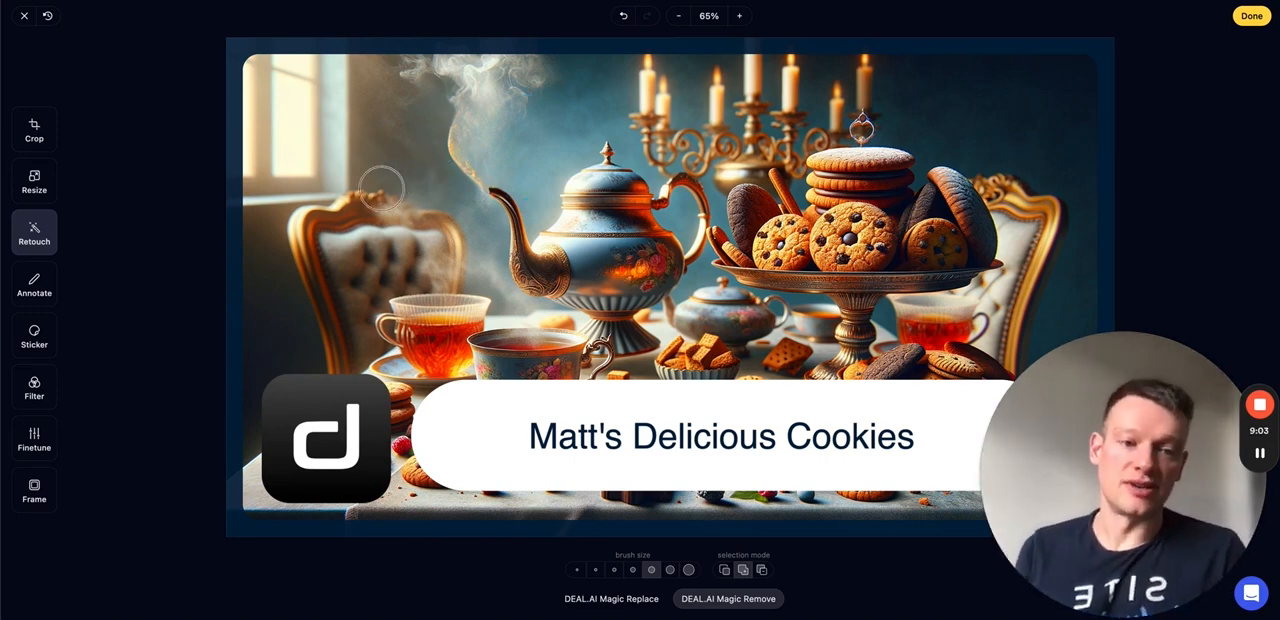
# - Delete the Magic Remove patch above the teapot spout to restore the floating cookie
pyautogui.click(486, 152)
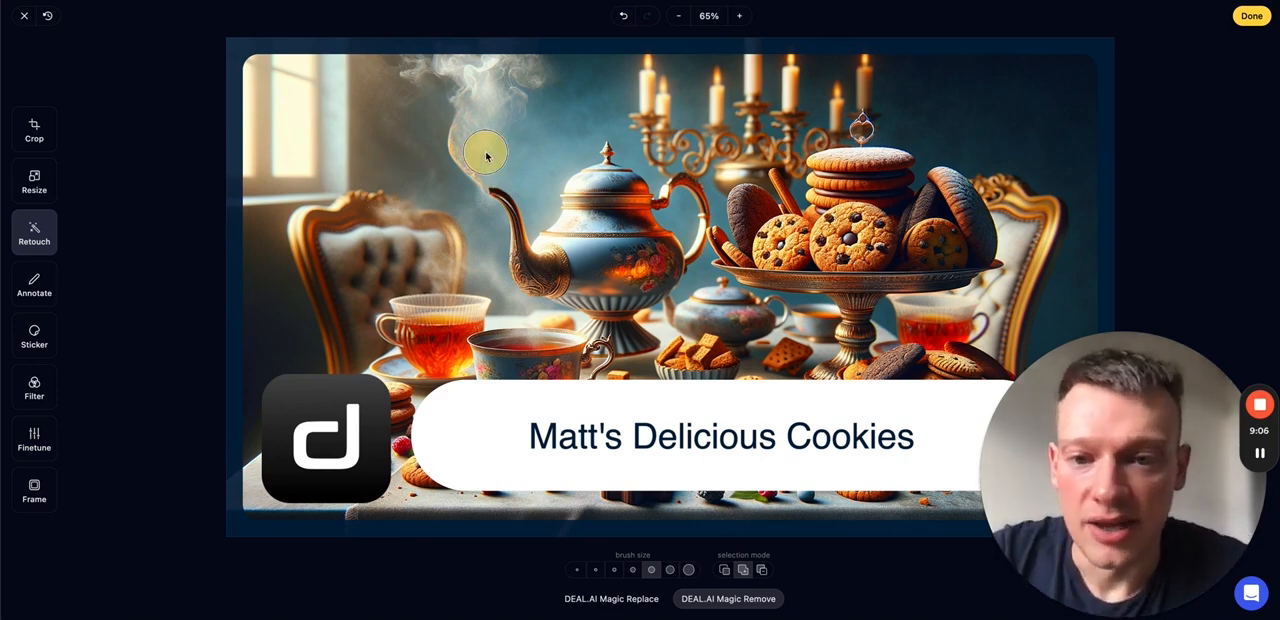
pyautogui.click(484, 74)
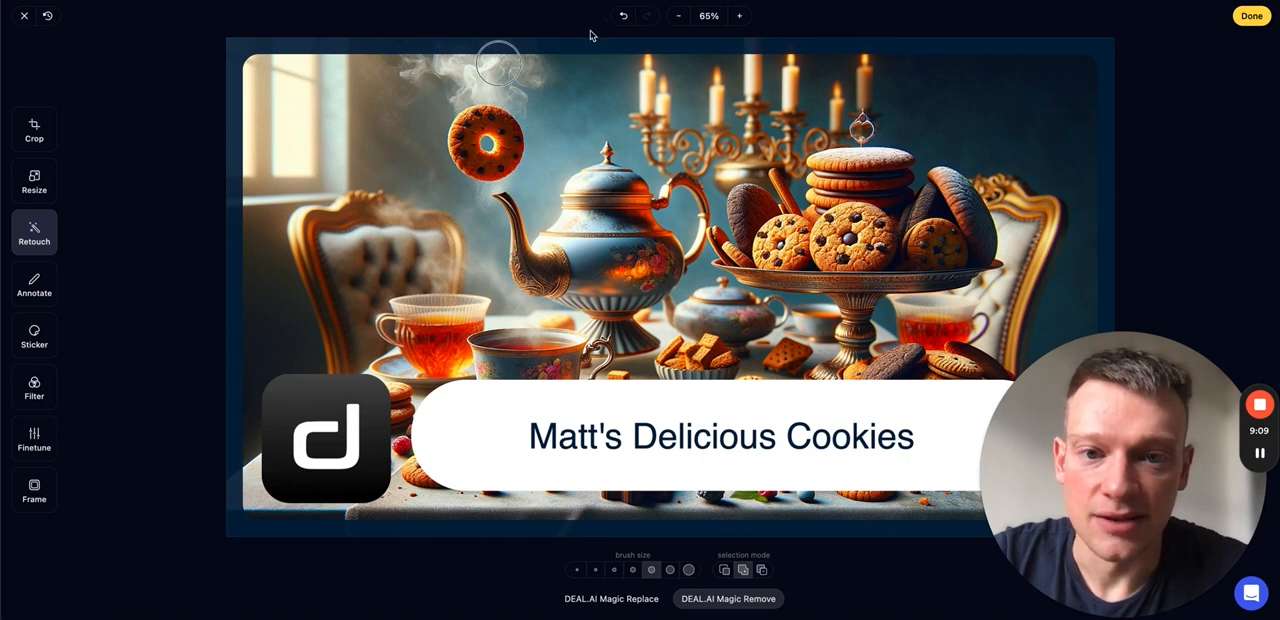
pyautogui.click(644, 17)
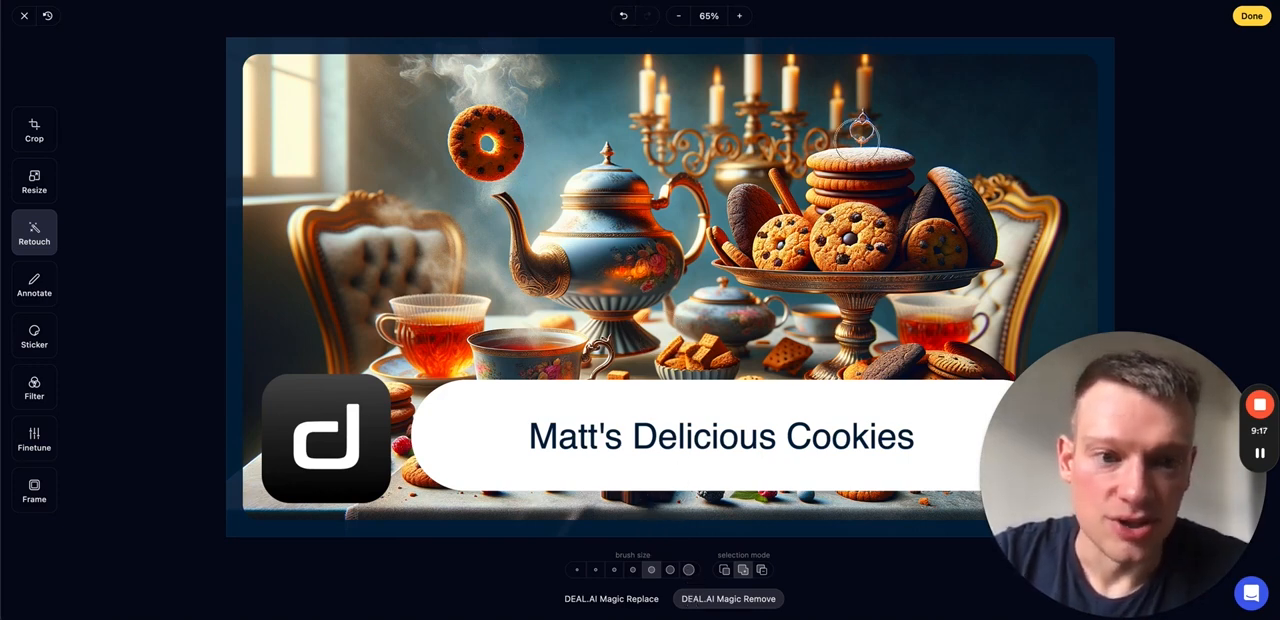
# - Remove the small ornament above the cookie stack with DEAL.AI Magic Remove, using a smaller brush size
pyautogui.click(632, 569)
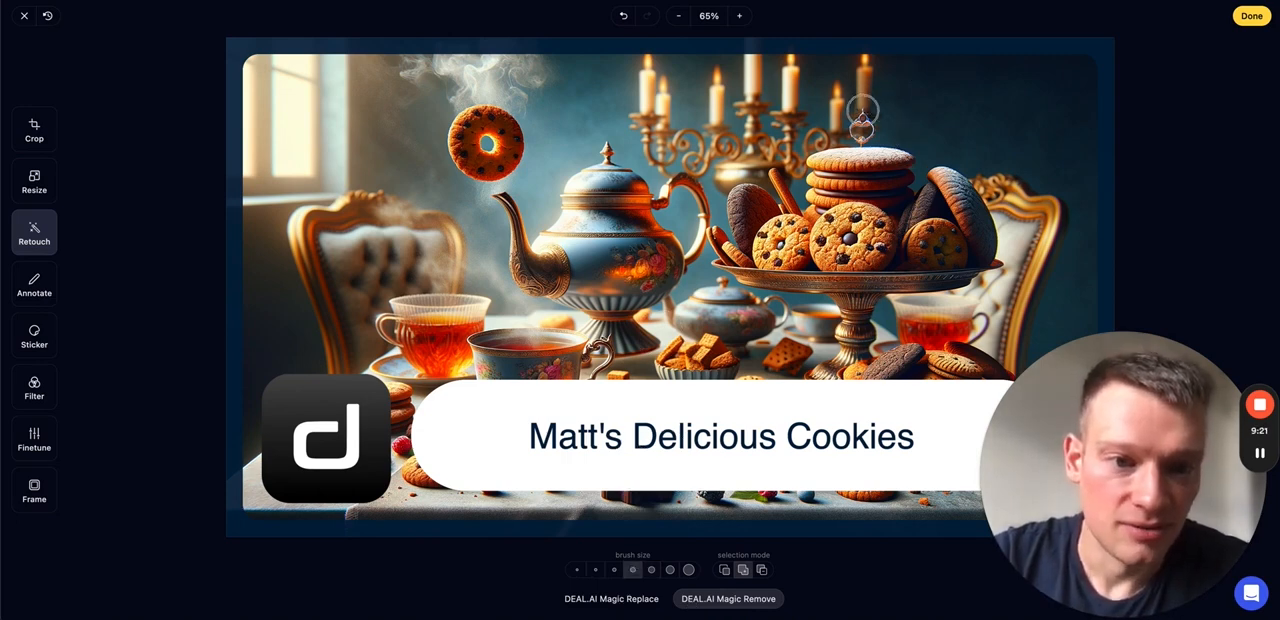
pyautogui.moveTo(863, 108); pyautogui.dragTo(857, 129)
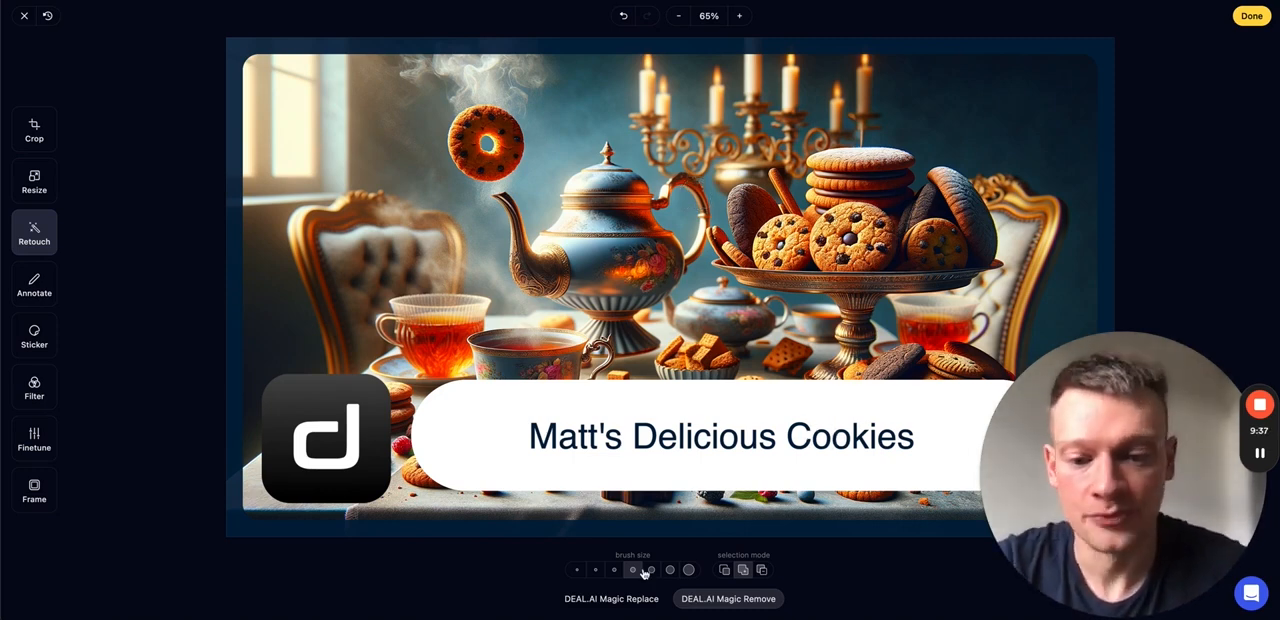
# - Brush over the floating cookie with DEAL.AI Magic Replace and generate a replacement from the prompt "cookie"
pyautogui.click(612, 597)
pyautogui.click(651, 533)
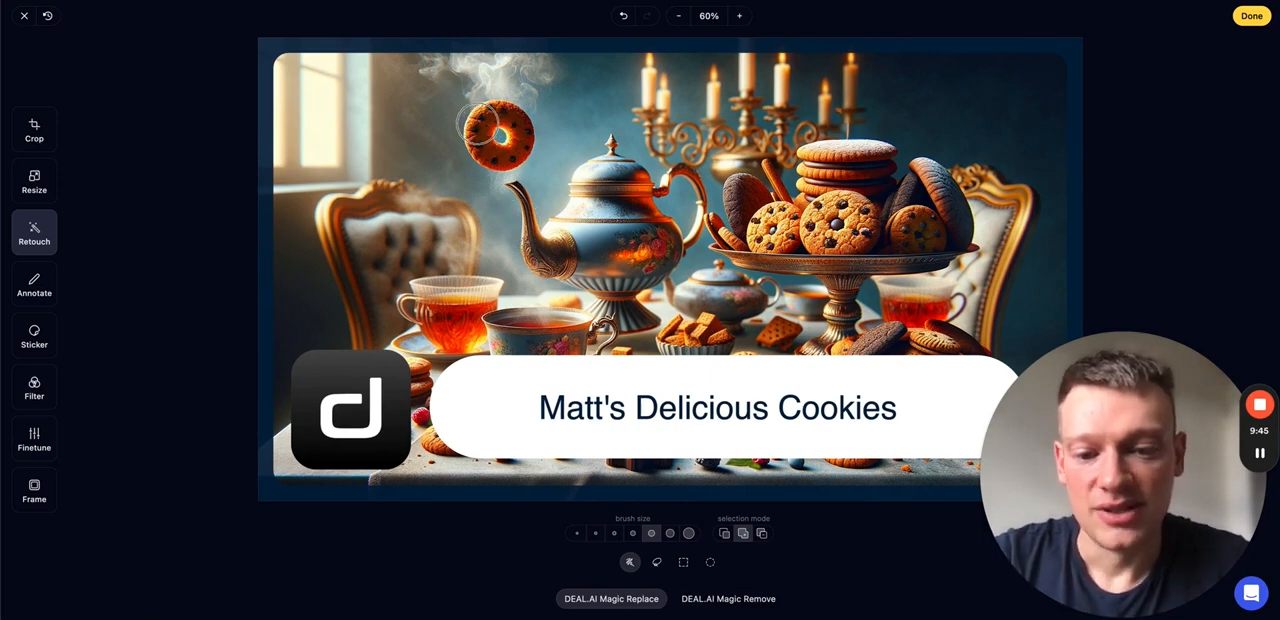
pyautogui.moveTo(478, 123)
pyautogui.mouseDown()
pyautogui.moveTo(503, 116)
pyautogui.moveTo(528, 140)
pyautogui.moveTo(478, 157)
pyautogui.moveTo(466, 142)
pyautogui.moveTo(493, 118)
pyautogui.moveTo(488, 130)
pyautogui.mouseUp()
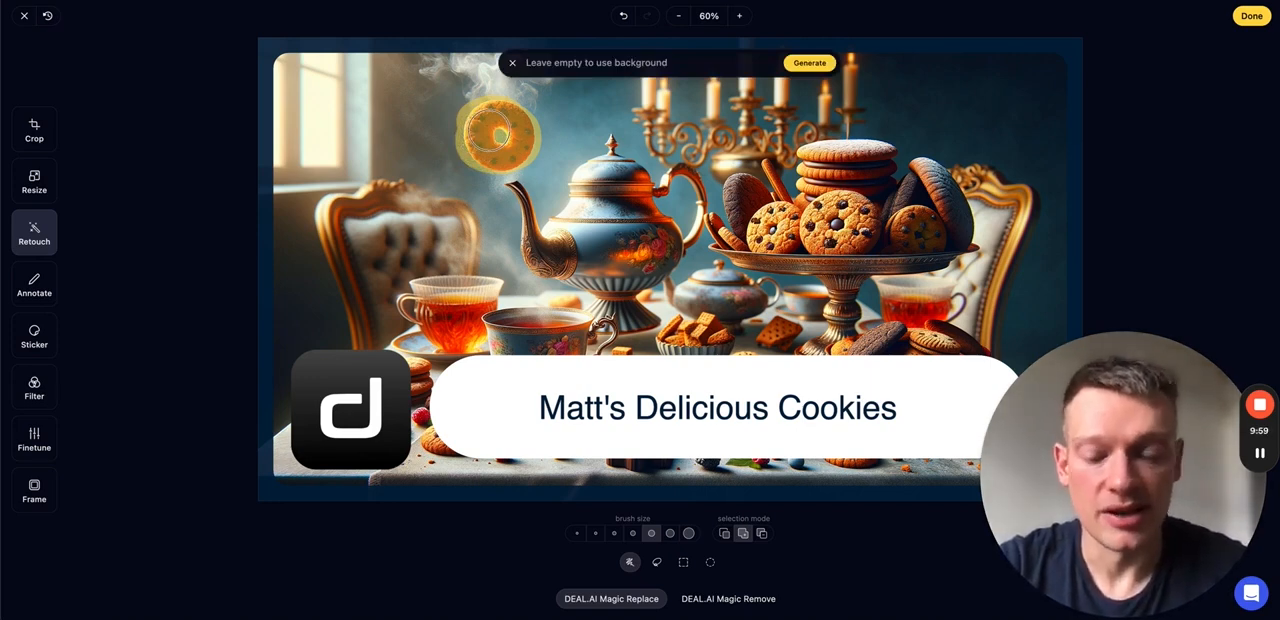
pyautogui.write('cookie')
pyautogui.press('Return')
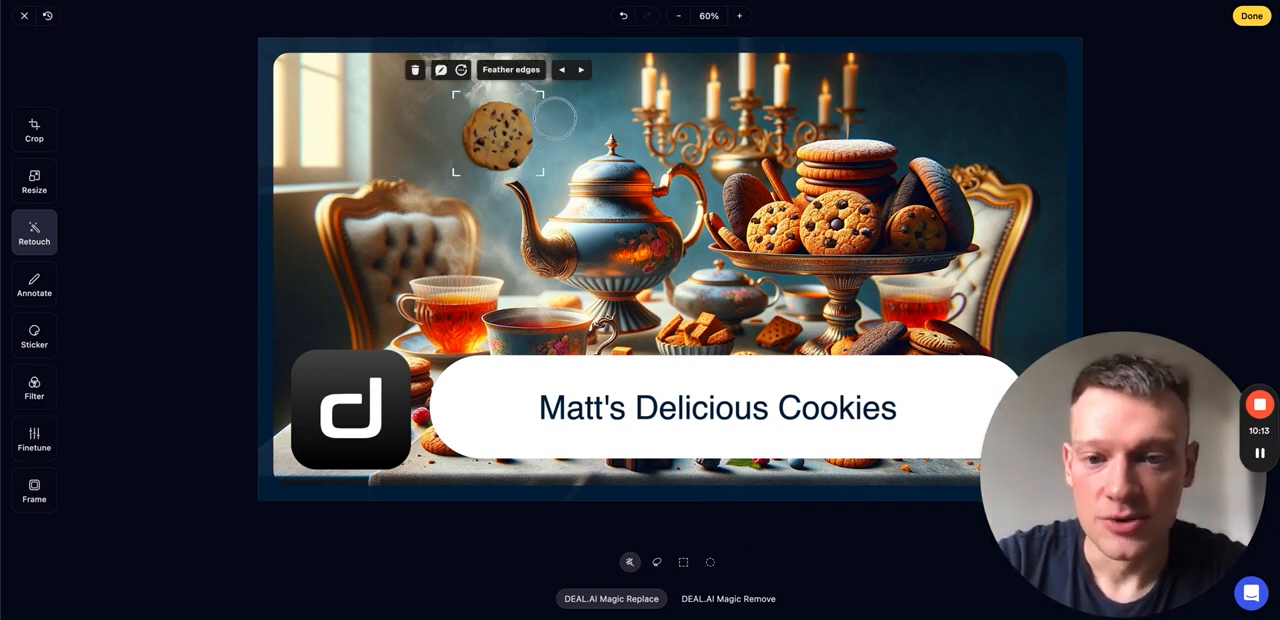
# - Browse the generated variants of the replacement cookie above the teapot spout
pyautogui.click(583, 71)
pyautogui.click(583, 71)
pyautogui.click(583, 71)
pyautogui.click(583, 71)
pyautogui.click(583, 71)
pyautogui.click(583, 71)
pyautogui.click(563, 71)
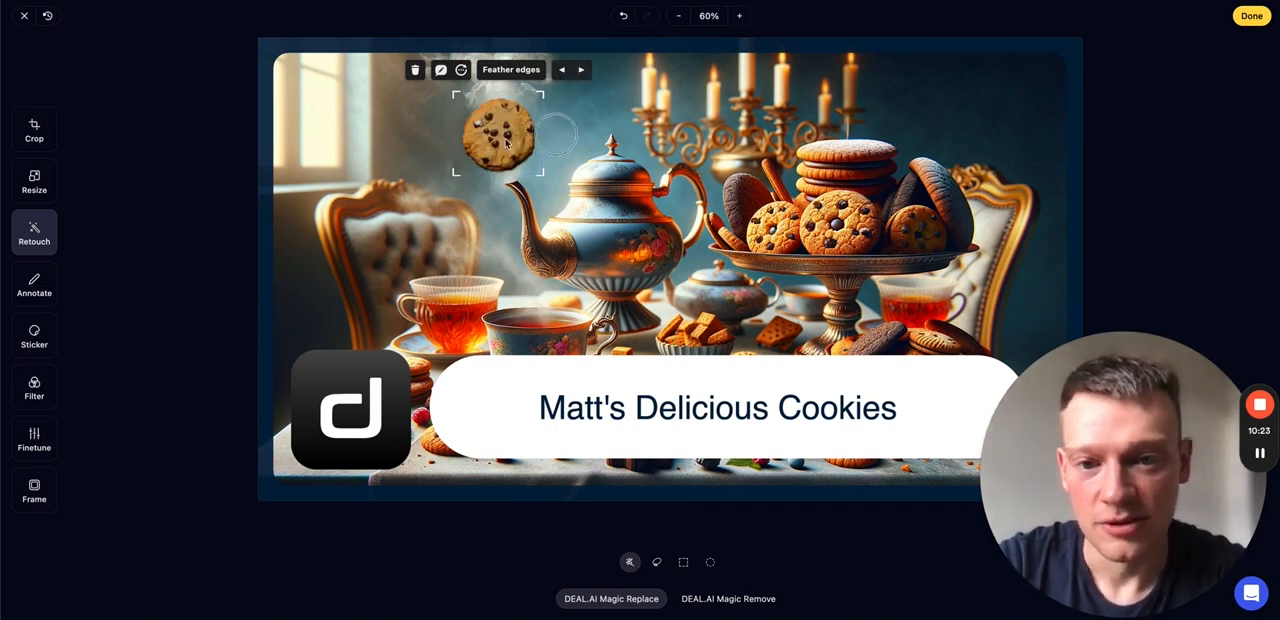
# - Try the Small, Medium and Large feather edges settings on the replacement cookie
pyautogui.click(515, 70)
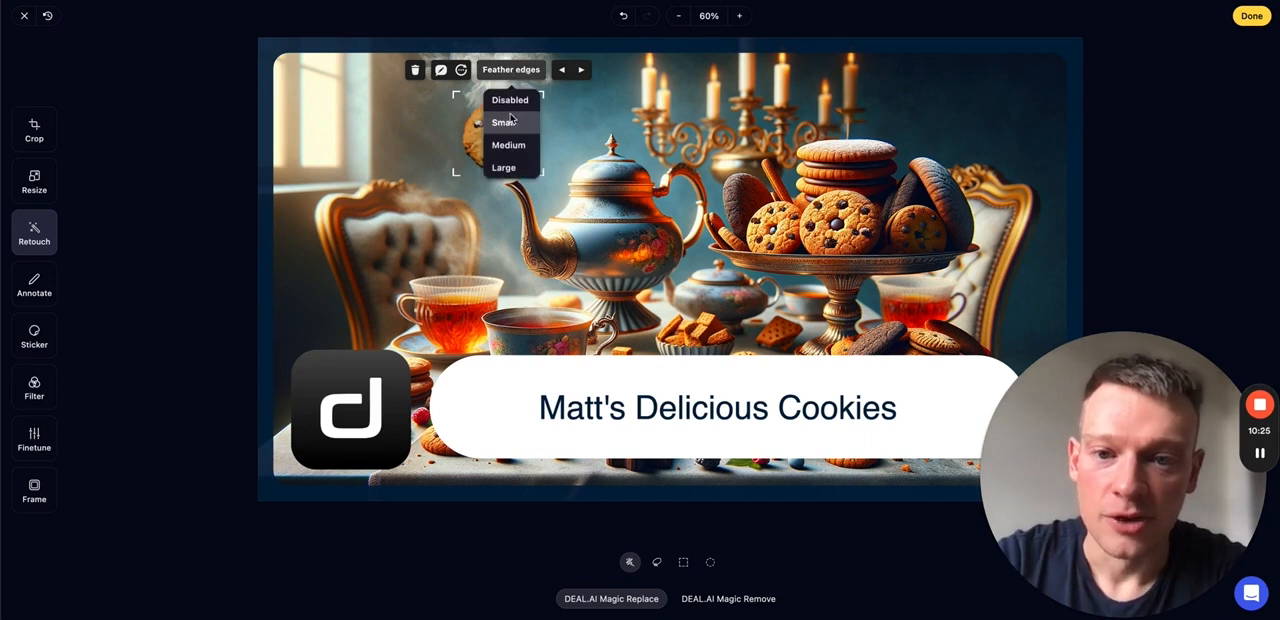
pyautogui.click(505, 122)
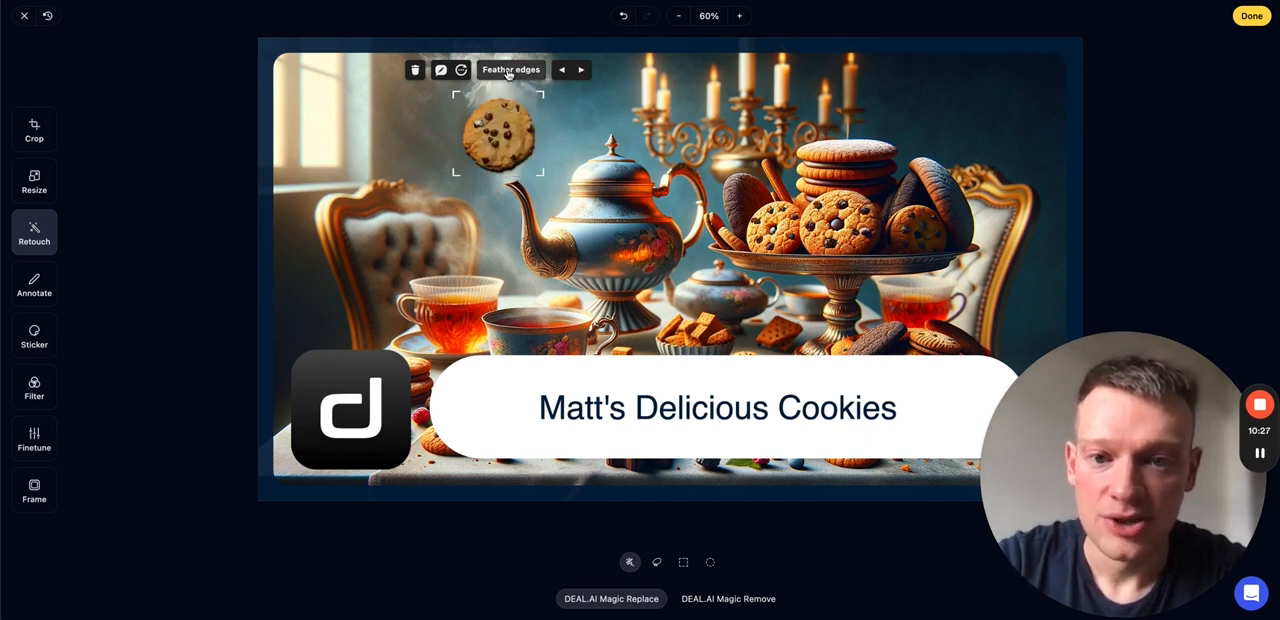
pyautogui.click(509, 71)
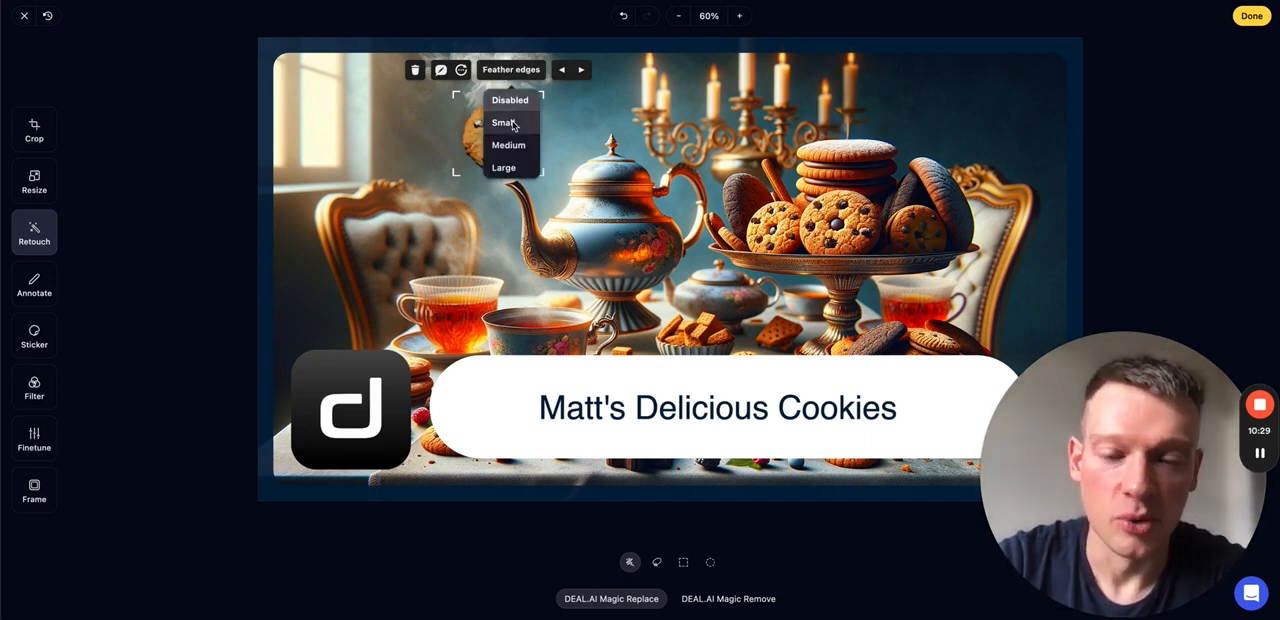
pyautogui.click(510, 145)
pyautogui.click(508, 70)
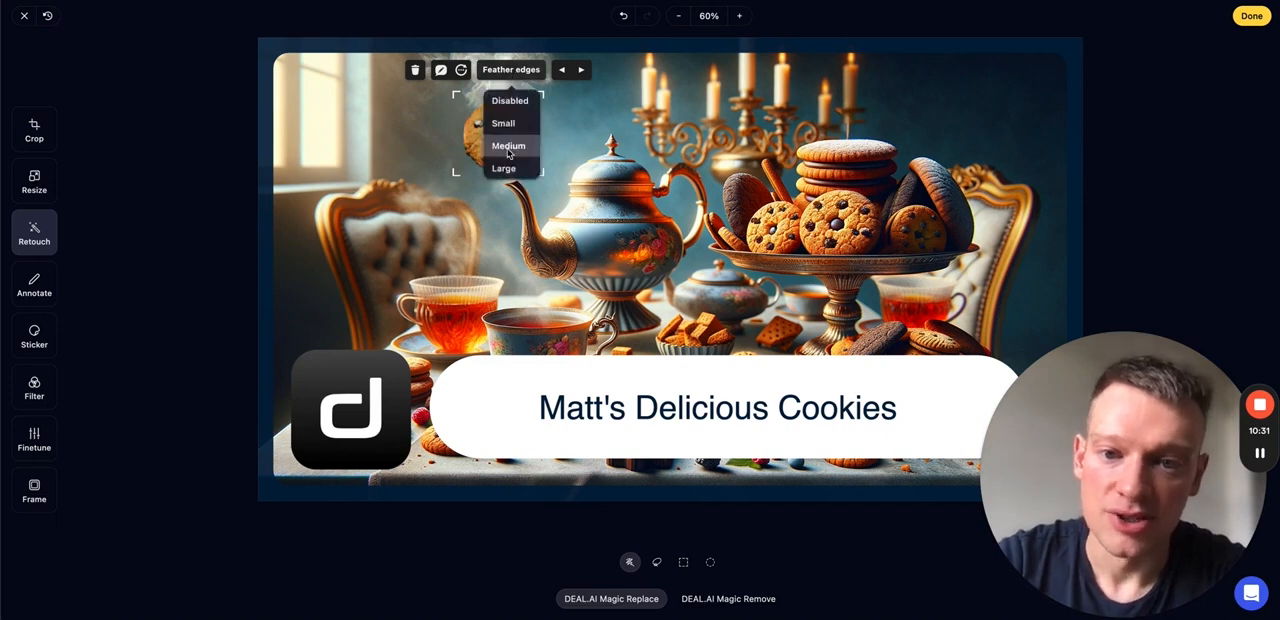
pyautogui.click(504, 167)
pyautogui.click(510, 70)
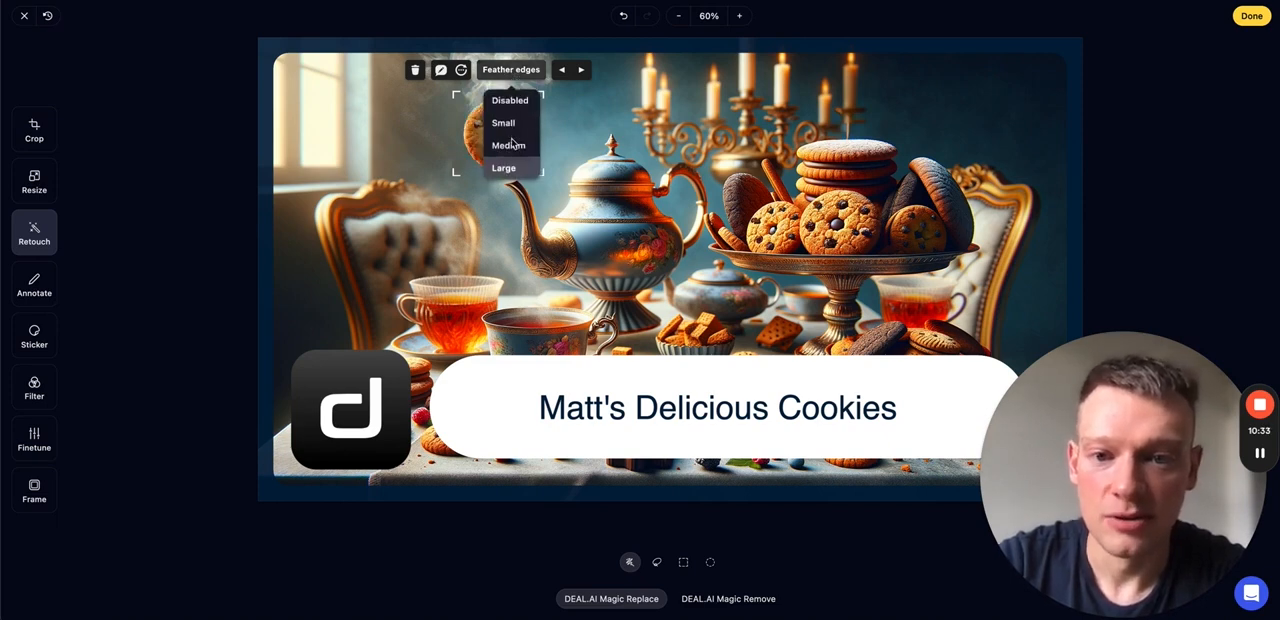
pyautogui.click(583, 148)
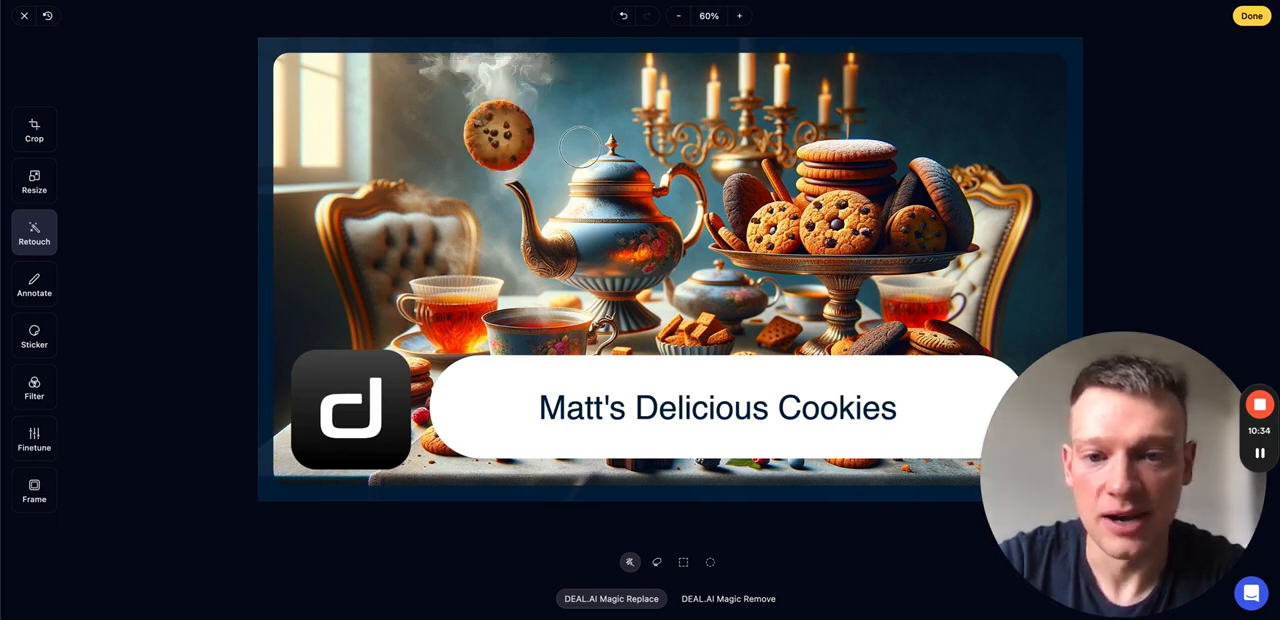
# - Reselect the replacement cookie, check its prompt and regenerate it with the prompt "cookie" kept
pyautogui.click(483, 133)
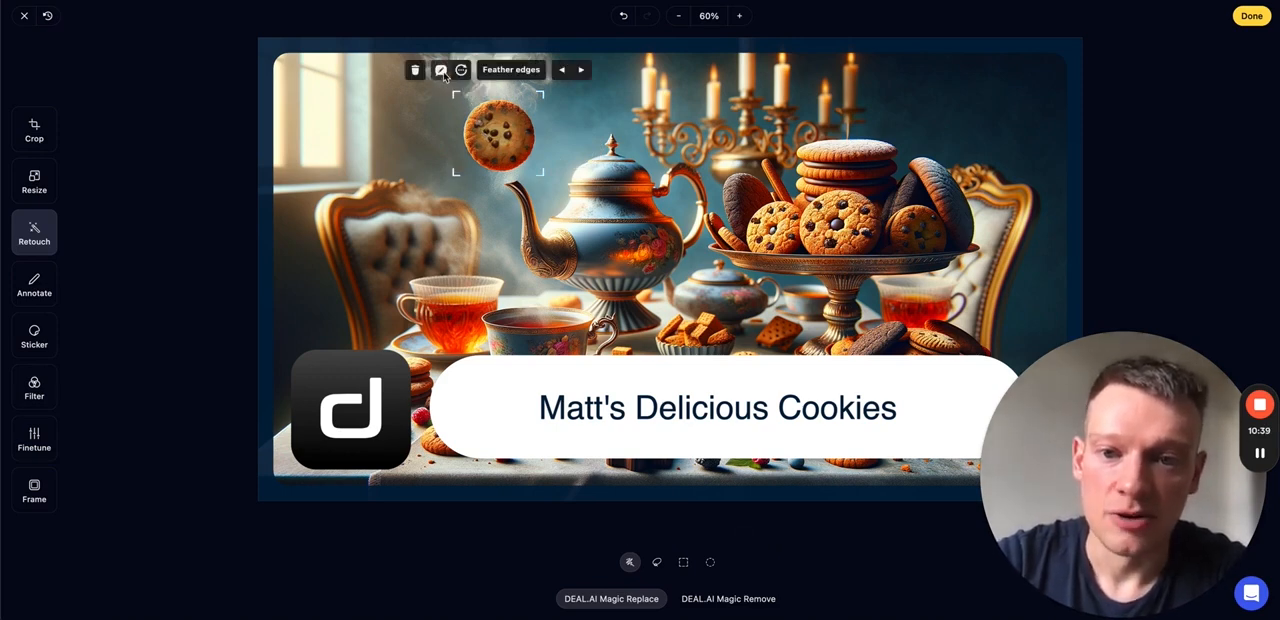
pyautogui.click(441, 71)
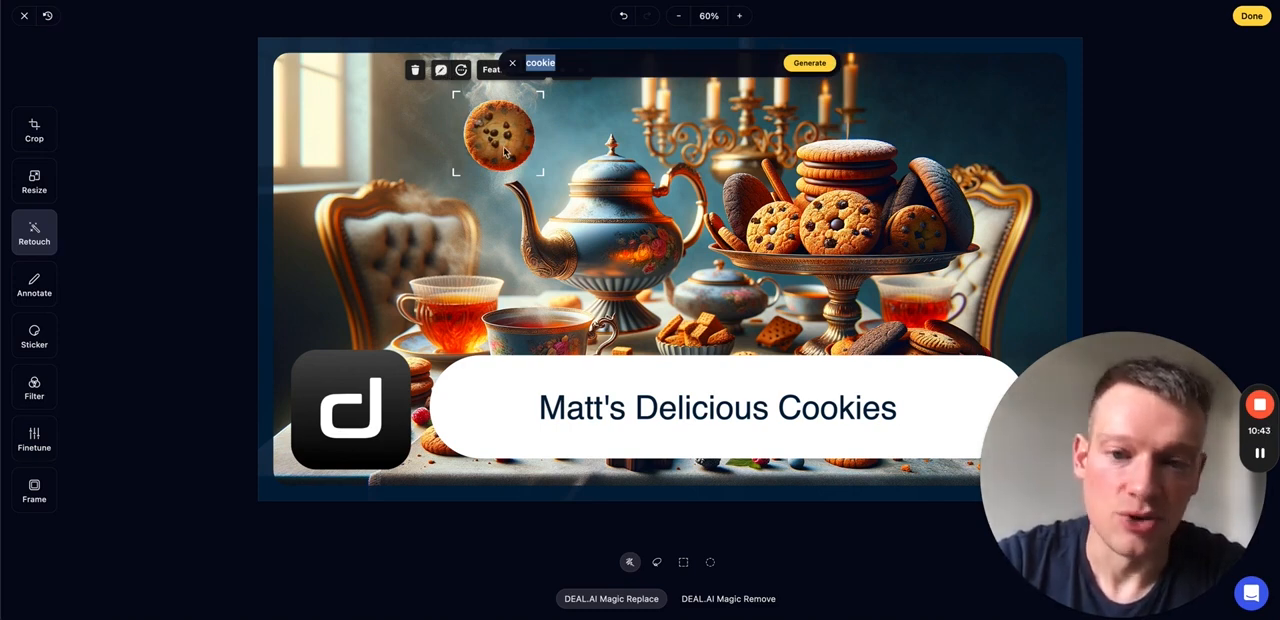
pyautogui.click(513, 65)
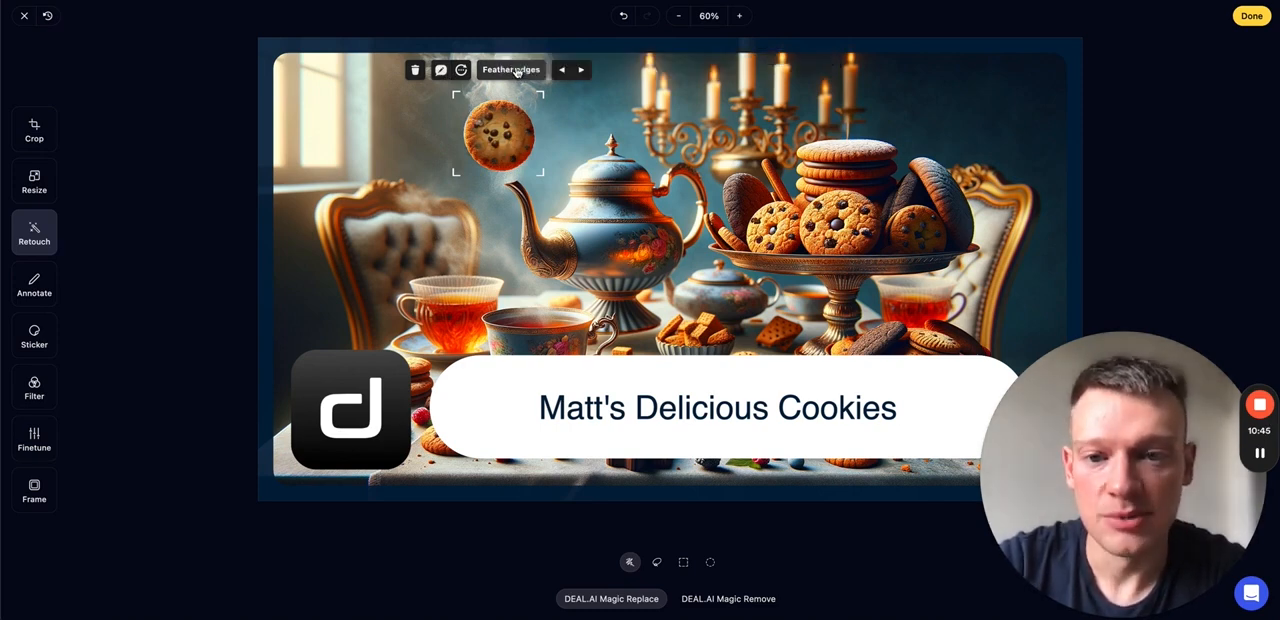
pyautogui.click(462, 72)
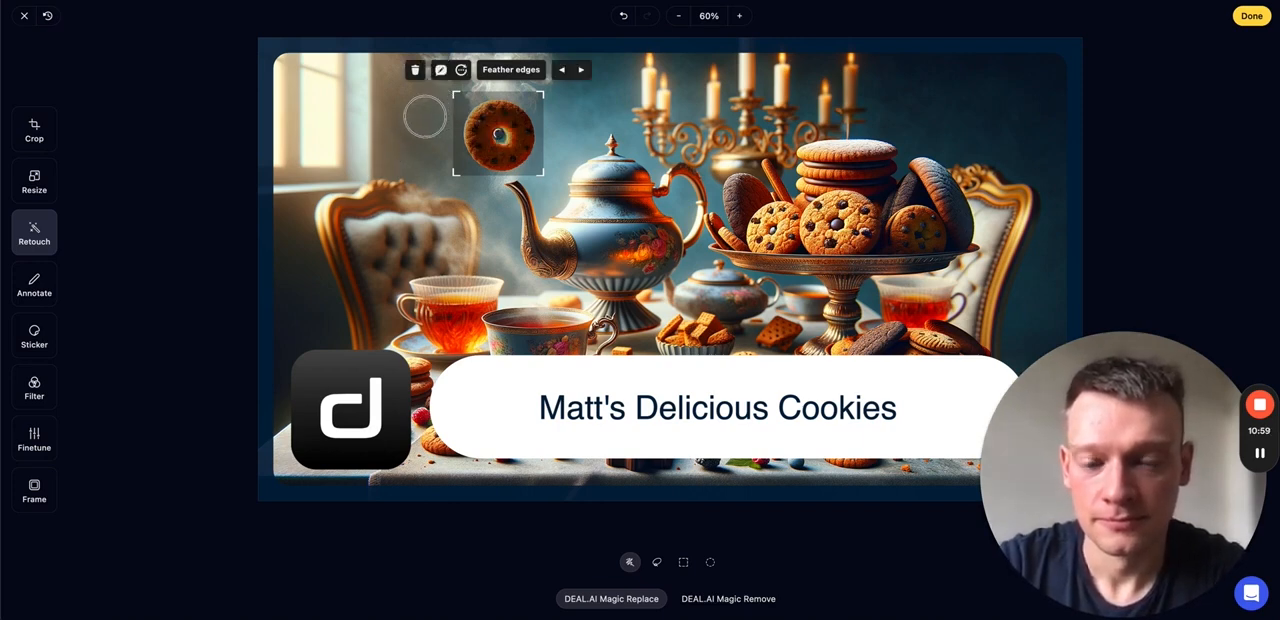
# - Cycle forward and back through the regenerated cookie variants and keep a whole chocolate chip cookie
pyautogui.click(582, 70)
pyautogui.click(582, 70)
pyautogui.click(582, 70)
pyautogui.click(582, 71)
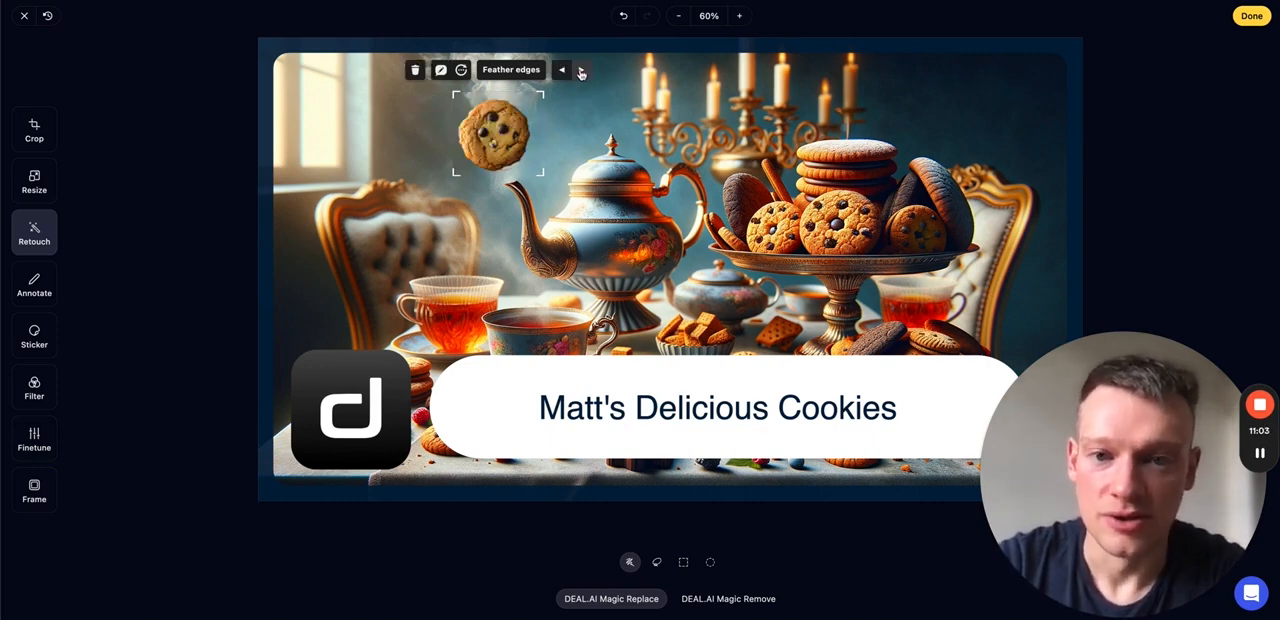
pyautogui.click(563, 71)
pyautogui.click(564, 72)
pyautogui.click(564, 74)
pyautogui.click(564, 75)
# - Try Medium feather edges on the replacement cookie, set them to Disabled and finish editing the image
pyautogui.click(518, 69)
pyautogui.click(510, 144)
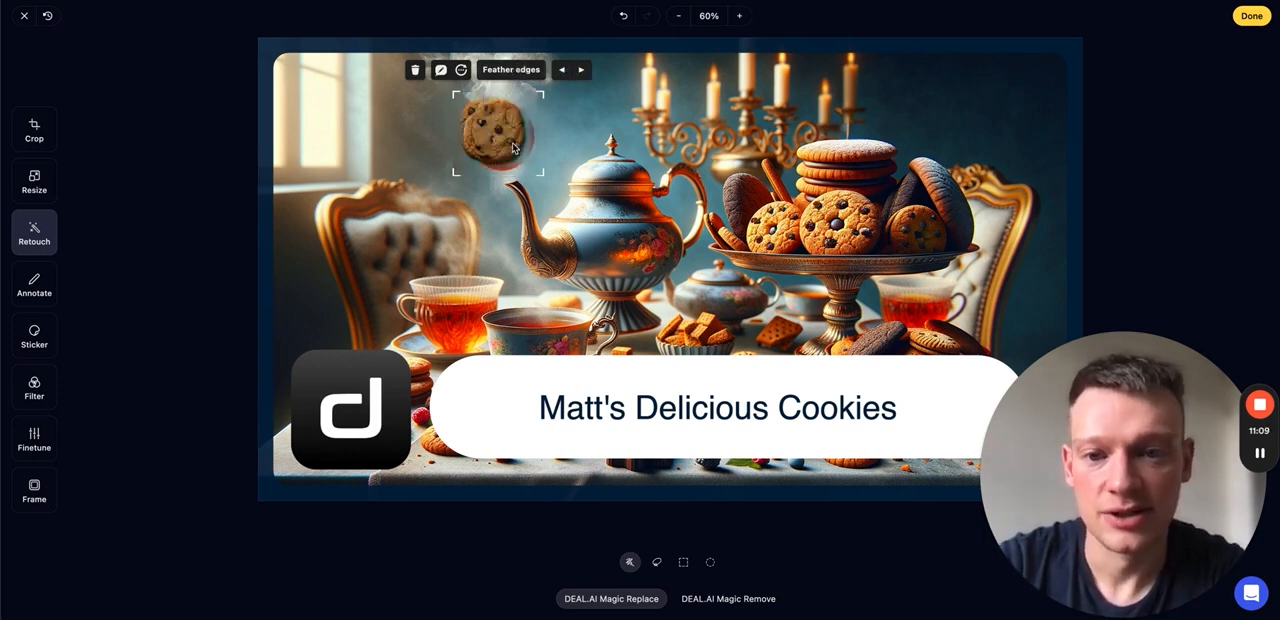
pyautogui.click(511, 69)
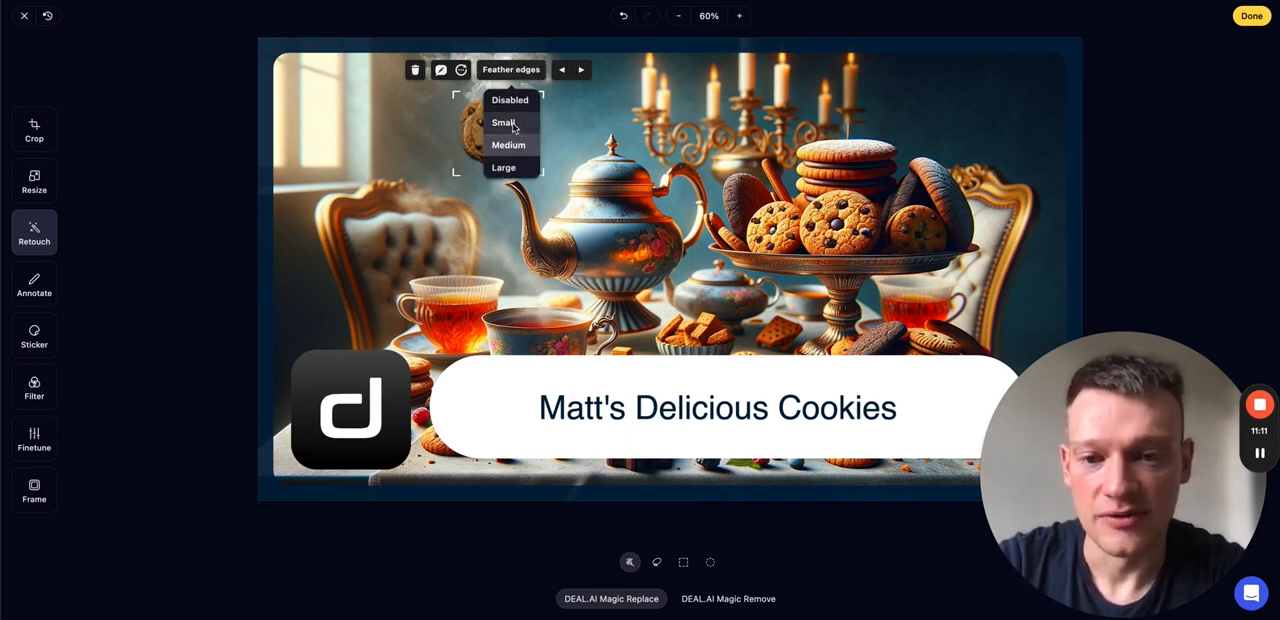
pyautogui.click(509, 95)
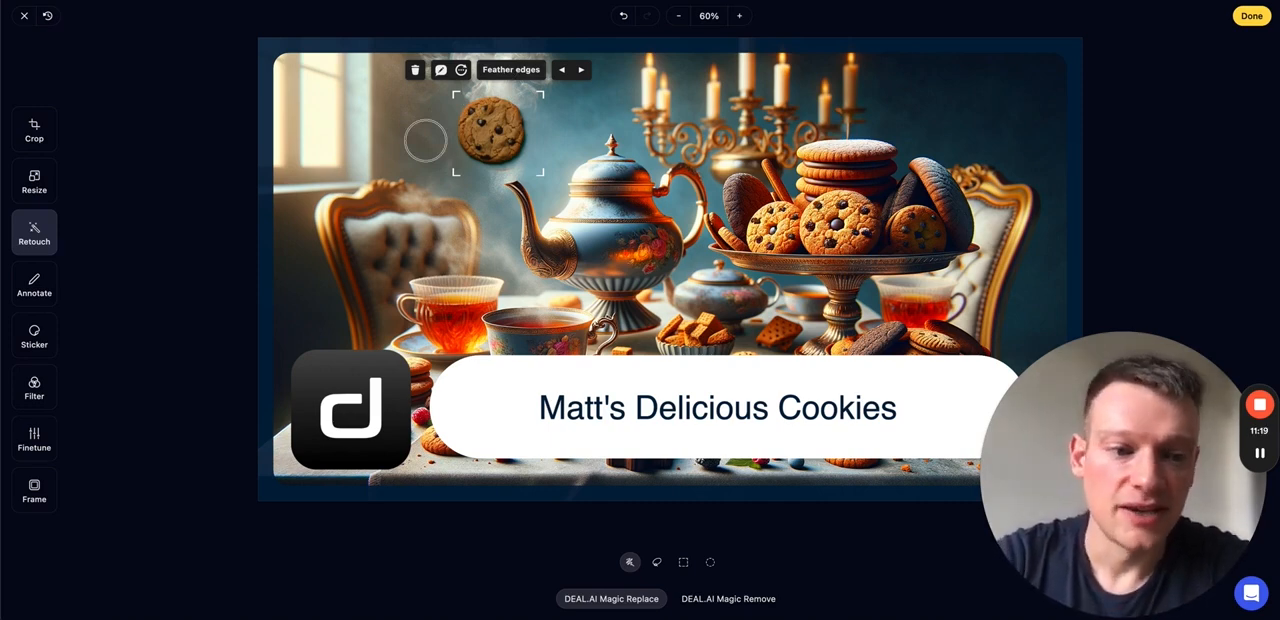
pyautogui.click(201, 230)
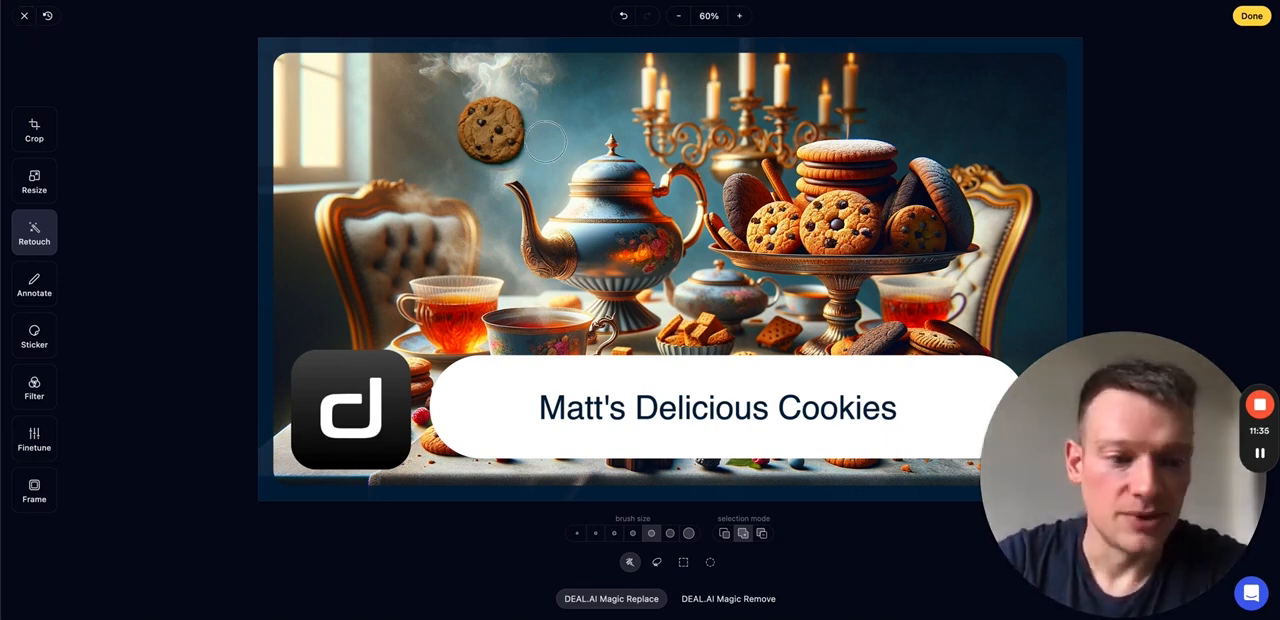
pyautogui.click(1250, 18)
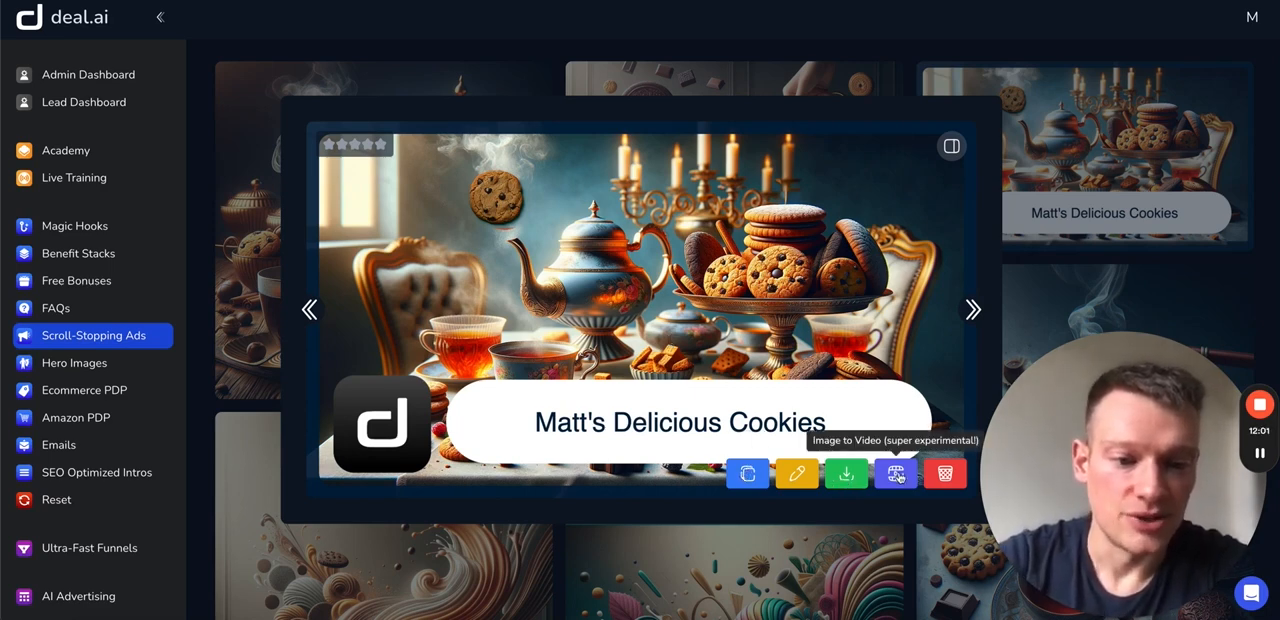
# - View the download format options for the edited ad, and reopen the ad in the editor before exiting without changes
pyautogui.click(846, 473)
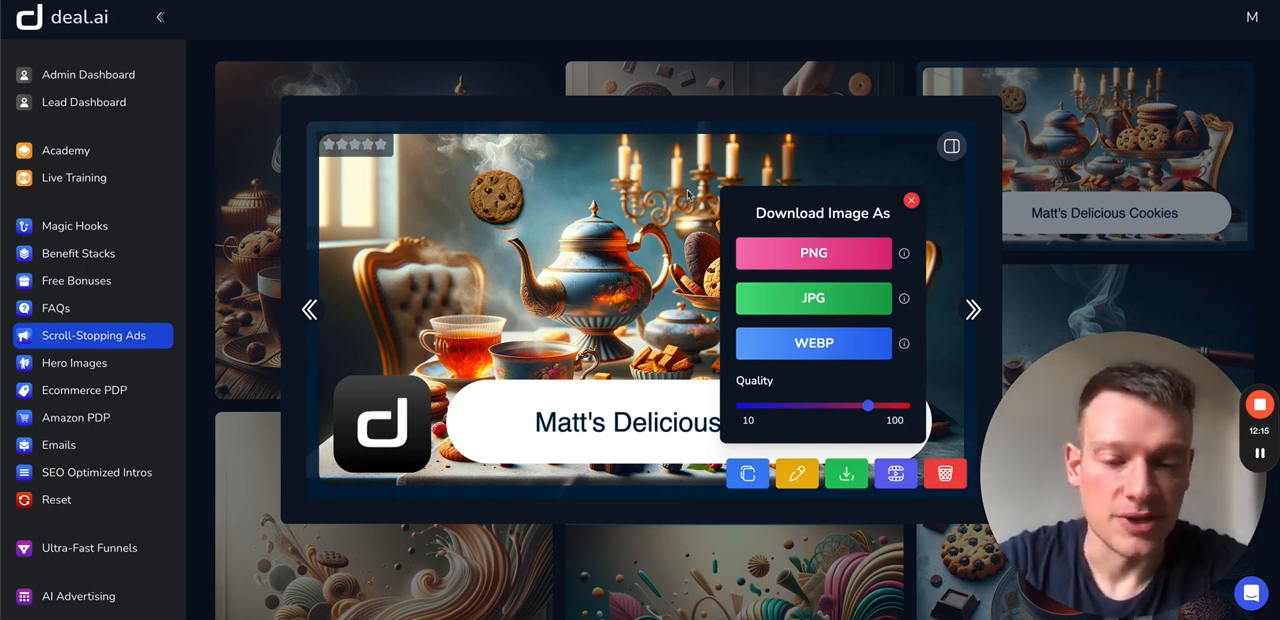
pyautogui.click(910, 201)
pyautogui.click(796, 475)
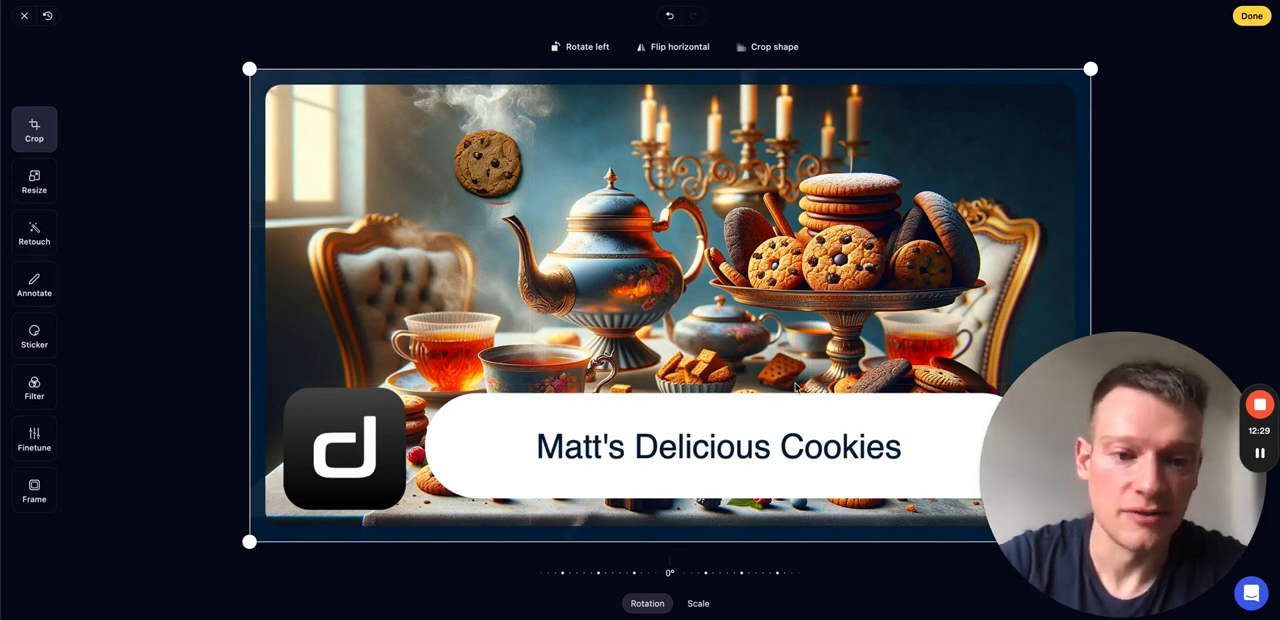
pyautogui.click(23, 17)
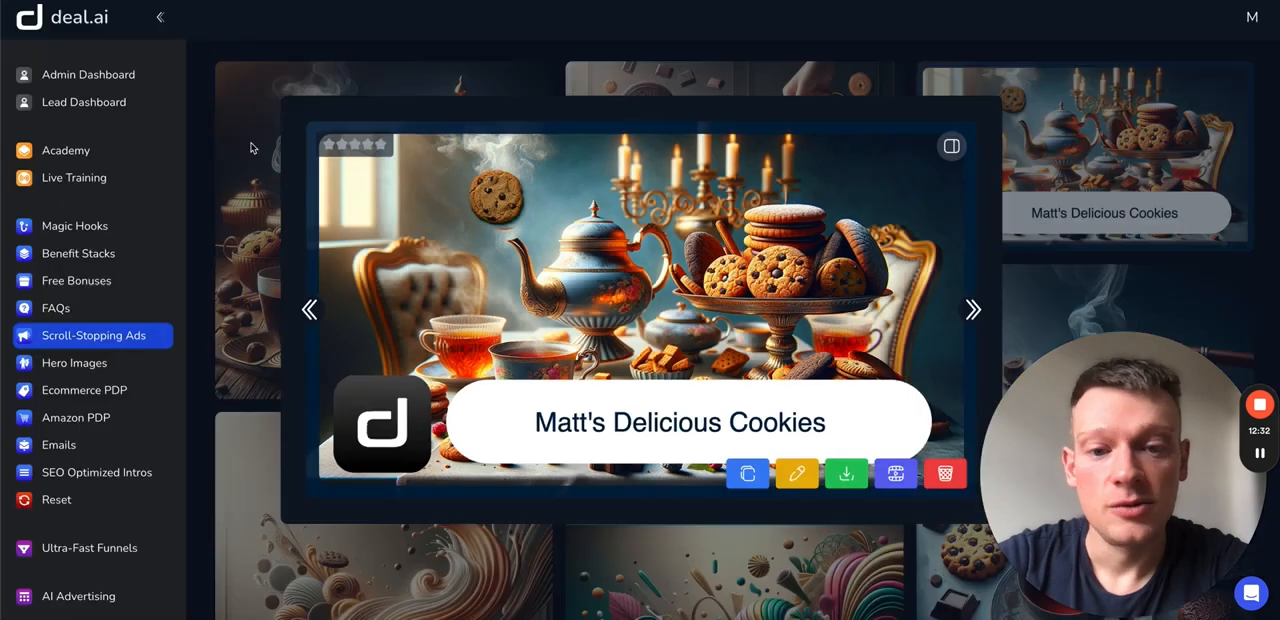
# - Compare the edited ad with its original version, and open the original in the editor before exiting without changes
pyautogui.click(951, 148)
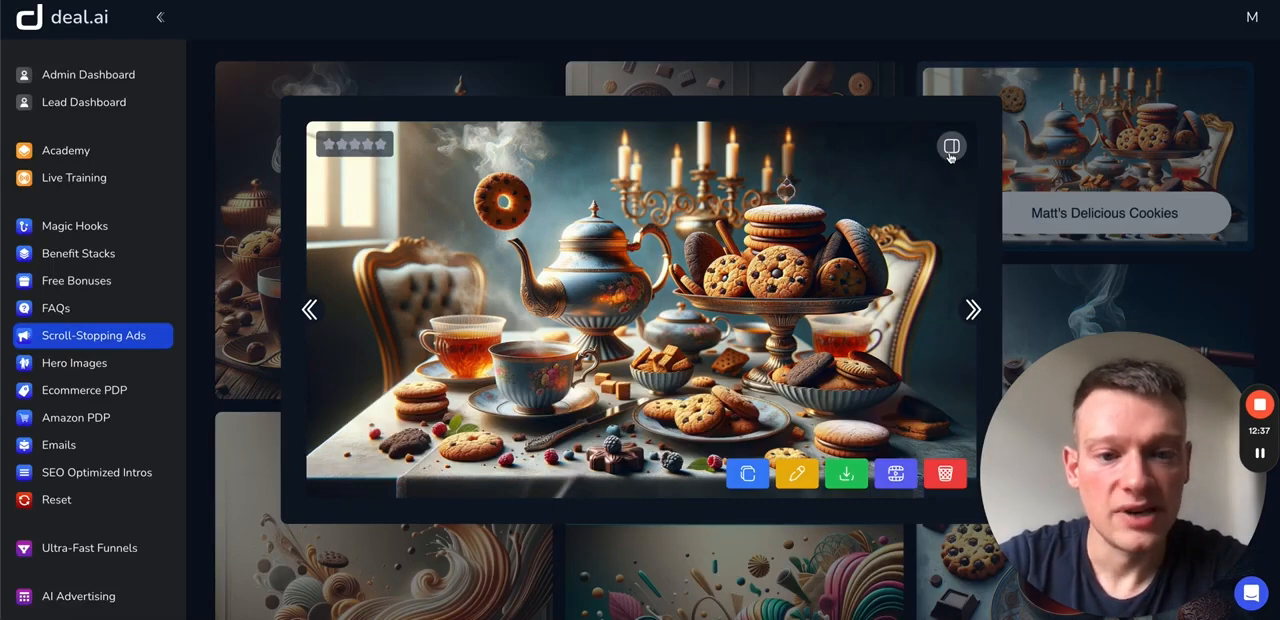
pyautogui.click(951, 154)
pyautogui.click(951, 154)
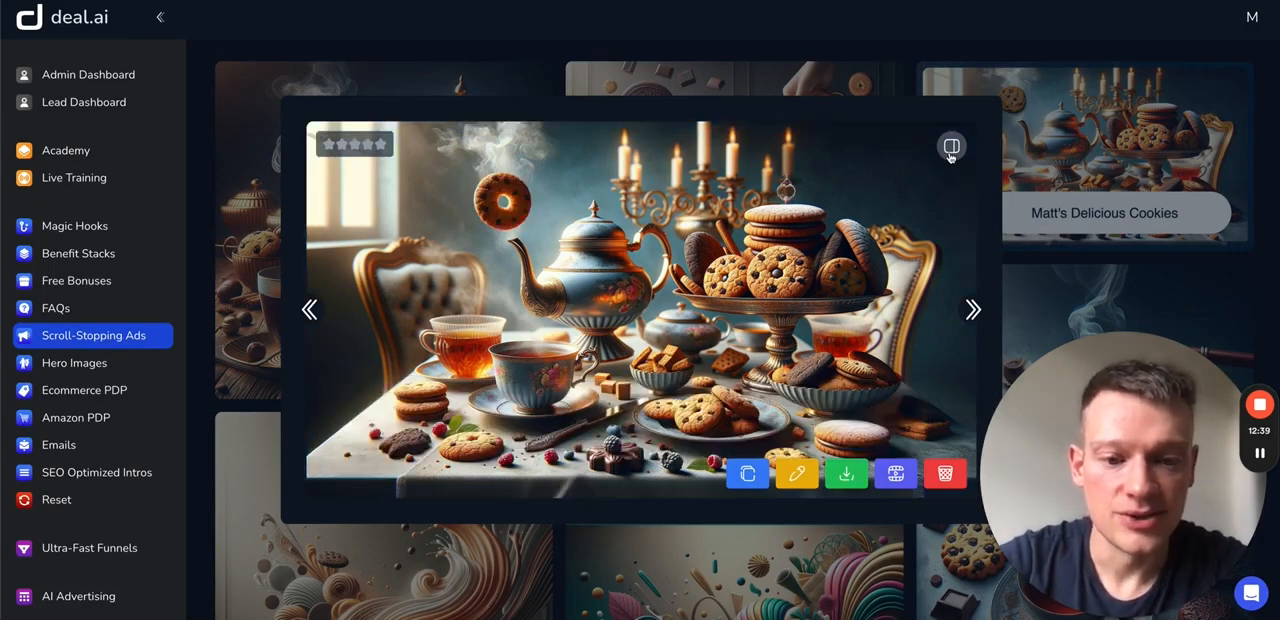
pyautogui.click(795, 477)
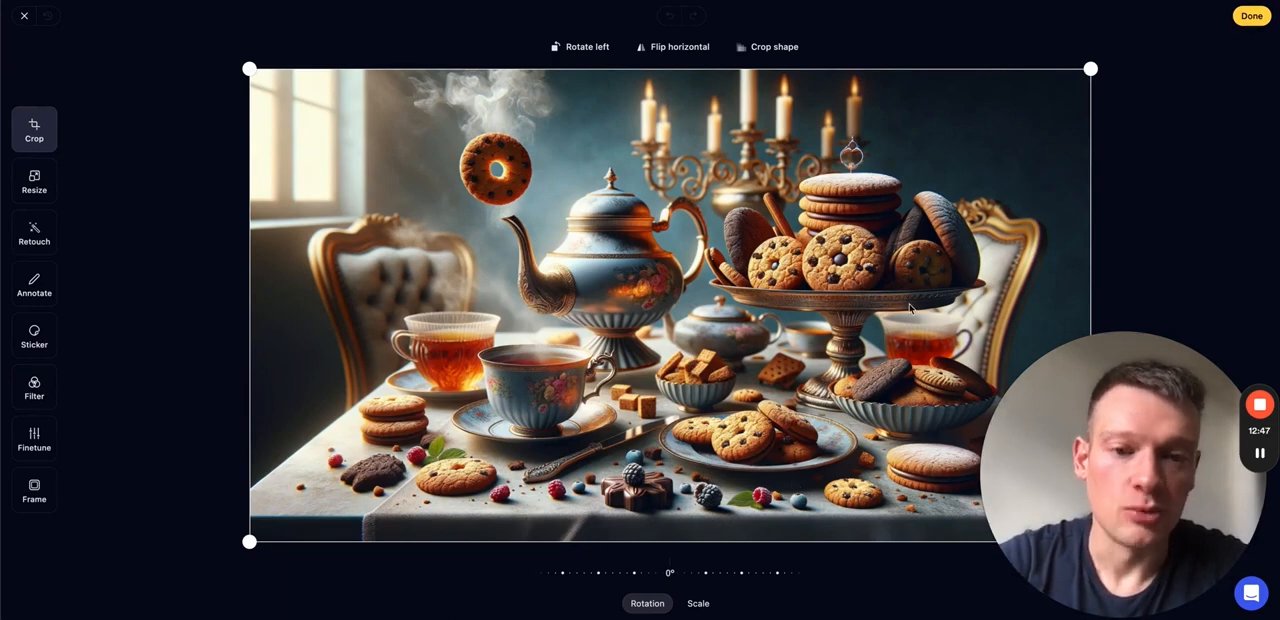
pyautogui.click(24, 17)
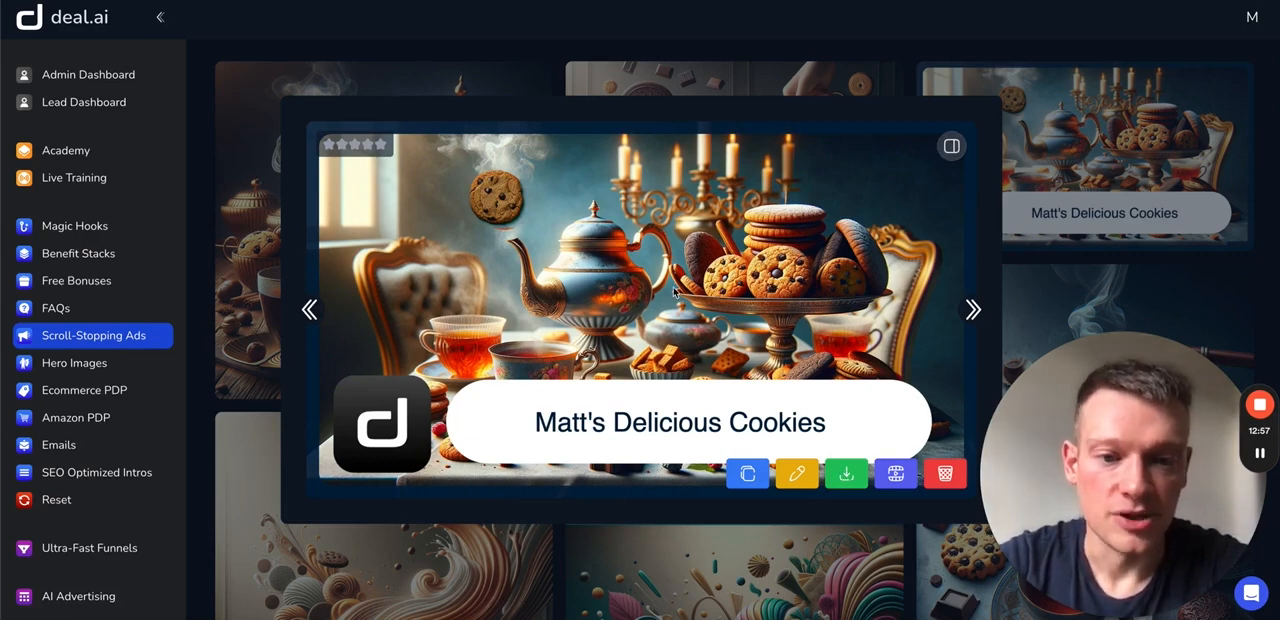
# - Close the image preview and look through the generated images in the Scroll-Stopping Ads gallery
pyautogui.click(1032, 251)
pyautogui.scroll(1, 910, 297)
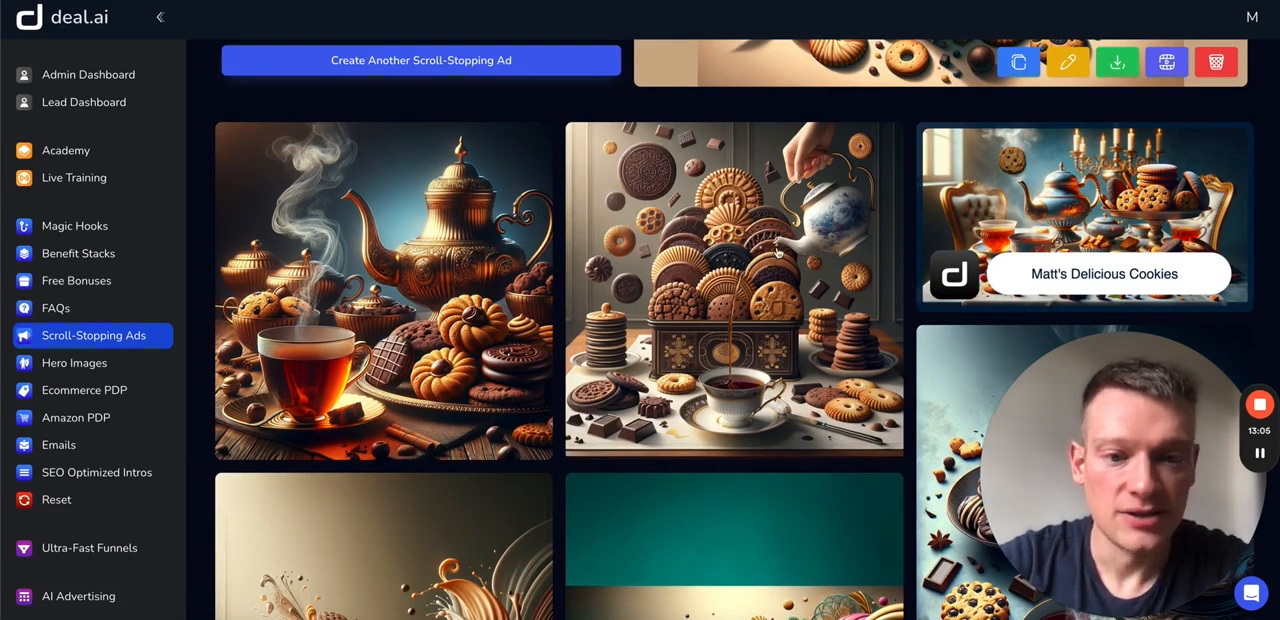
pyautogui.scroll(-5, 734, 262)
pyautogui.scroll(-10, 734, 261)
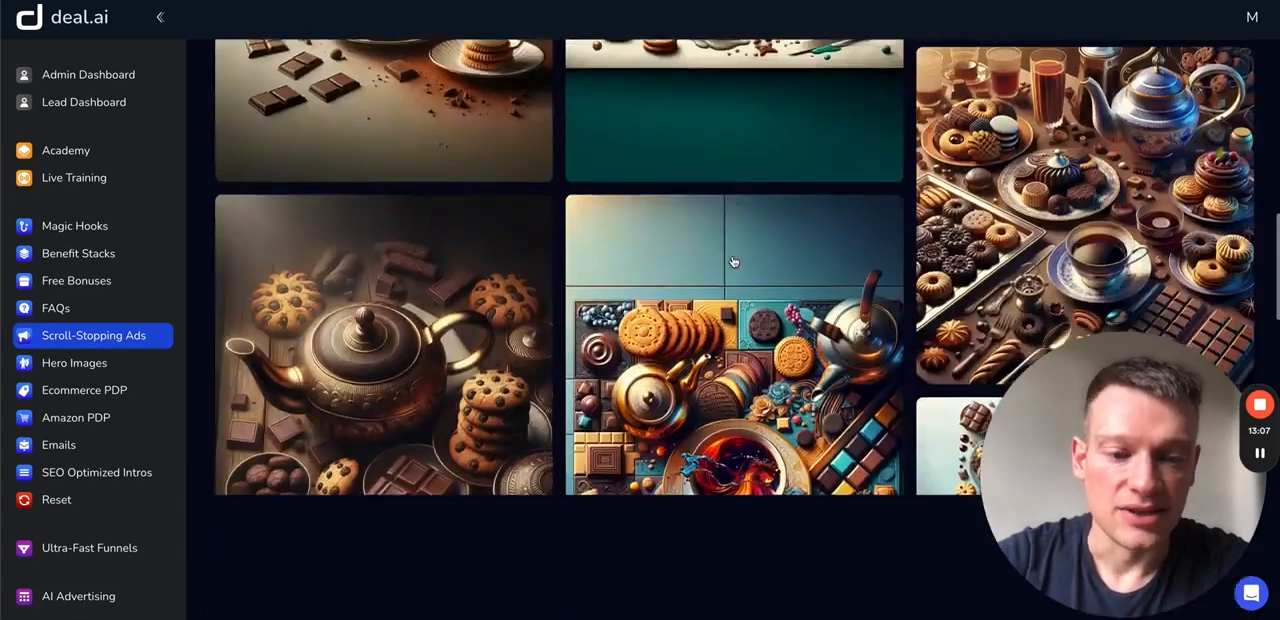
pyautogui.scroll(10, 734, 262)
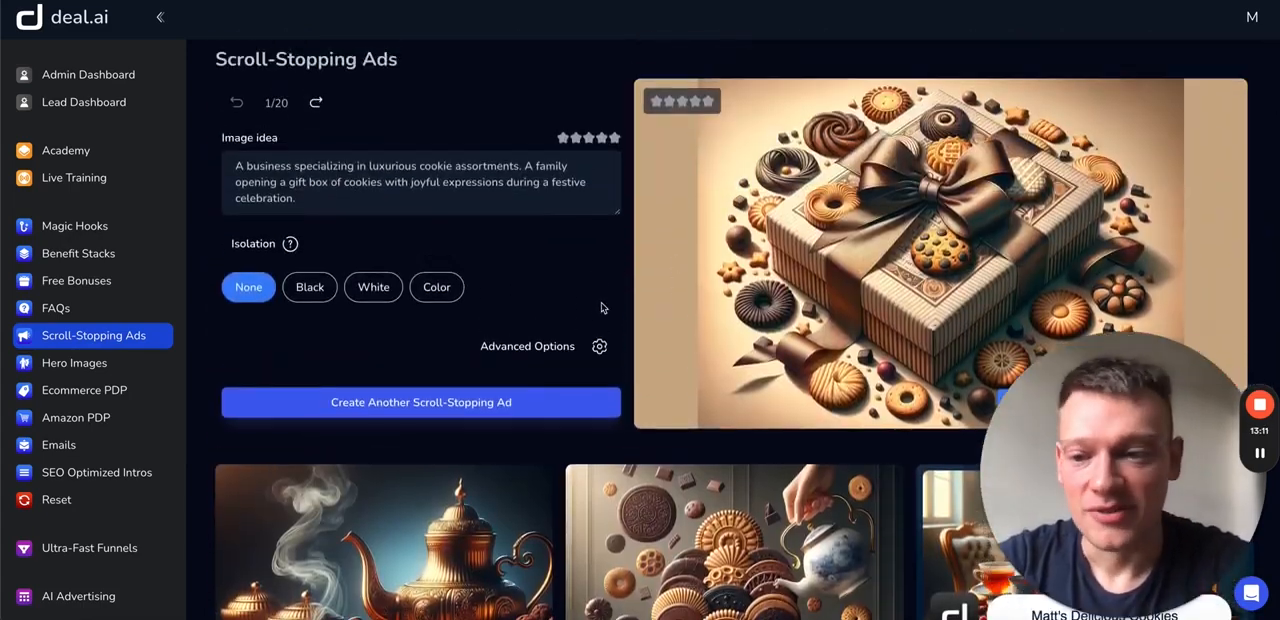
pyautogui.scroll(1, 601, 300)
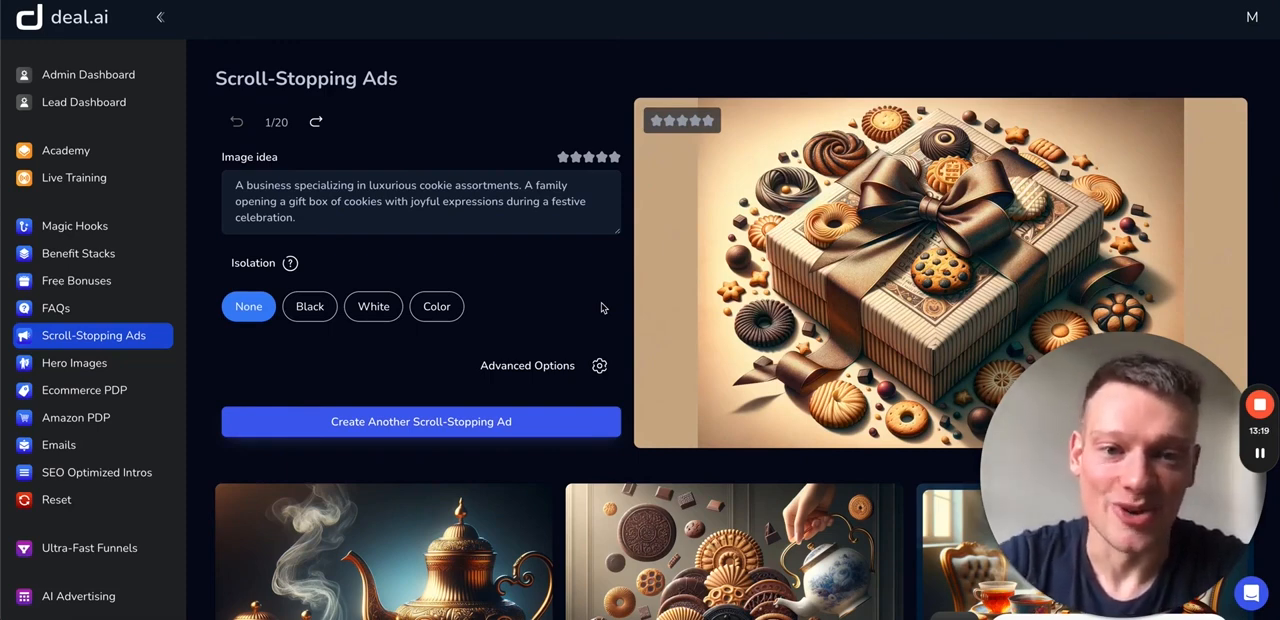
pyautogui.moveTo(1259, 408)
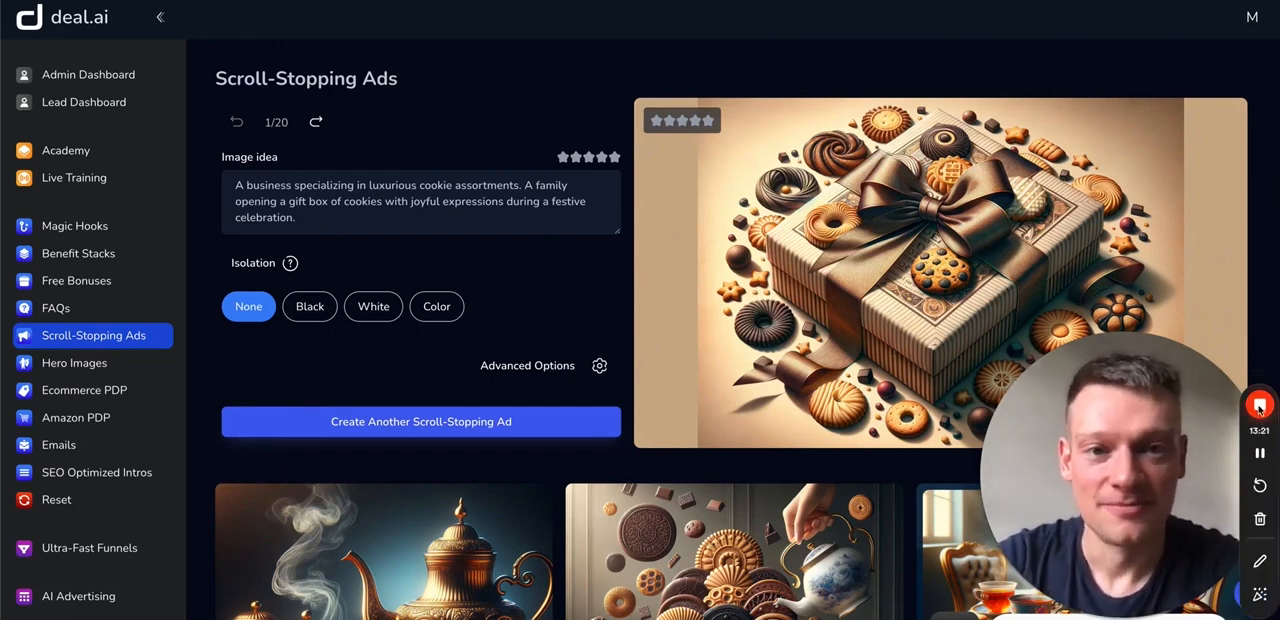